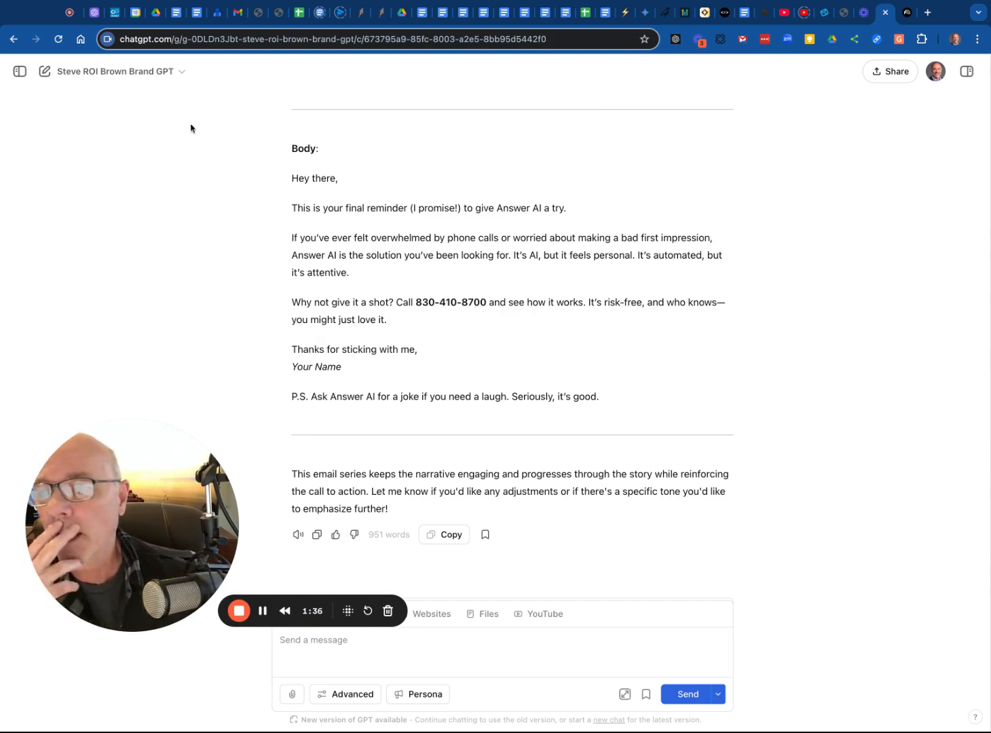
- Switch to the open "Dirty persuasion hack" email in Gmail and skim its content from greeting to postscript
click(238, 14)
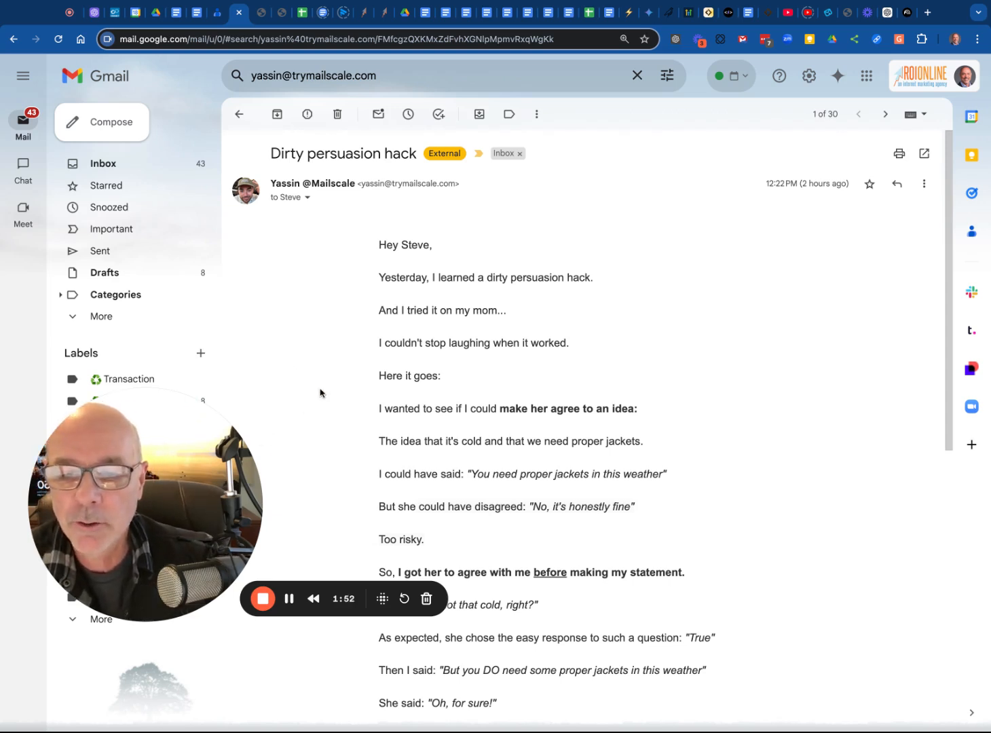
scroll(345, 388, down, 2)
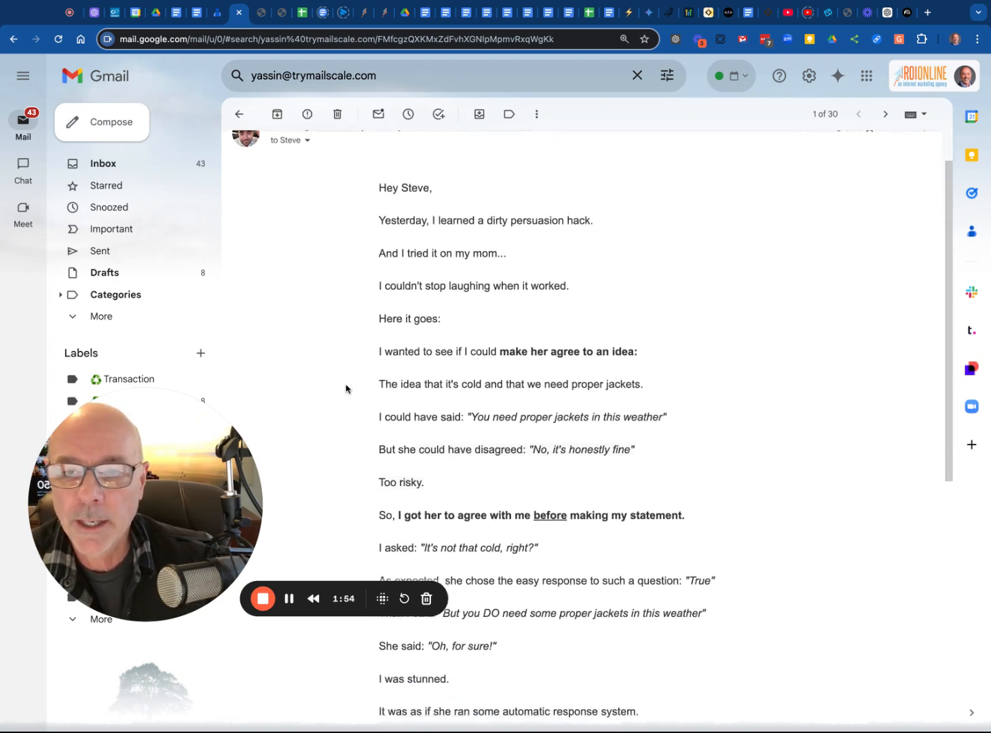
scroll(346, 389, down, 1)
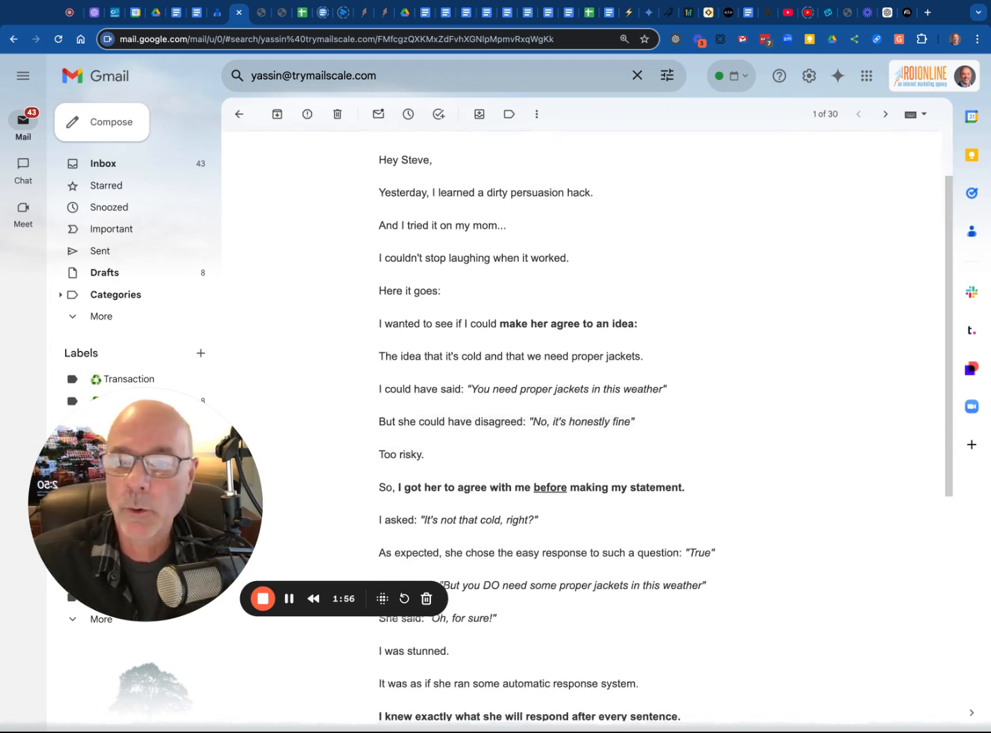
scroll(483, 325, up, 1)
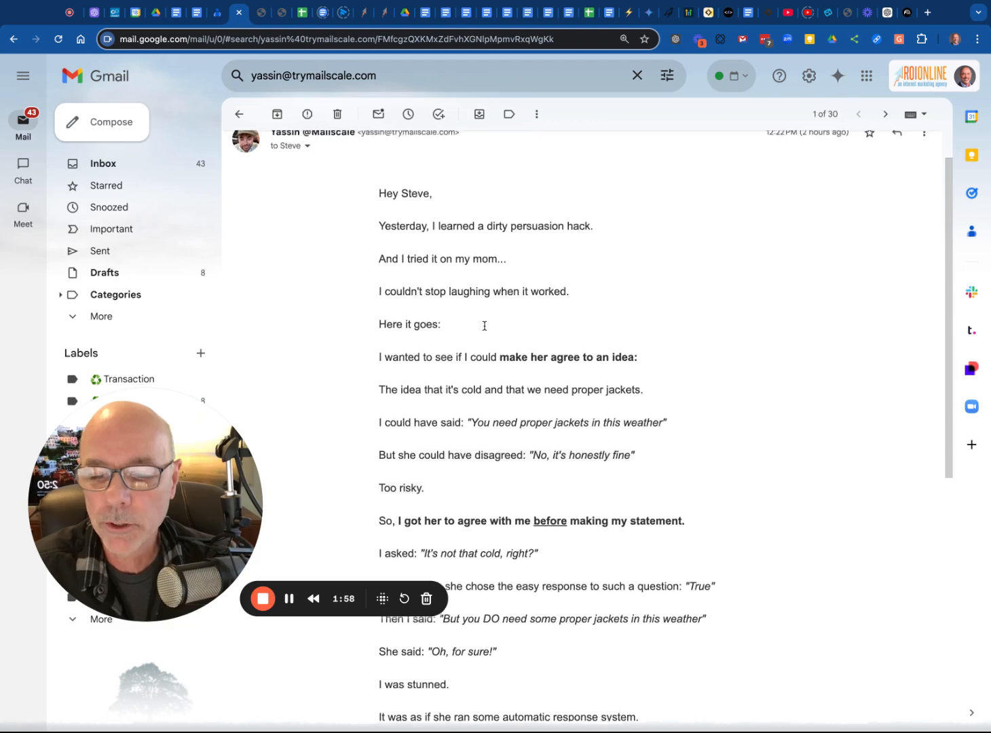
scroll(485, 326, up, 2)
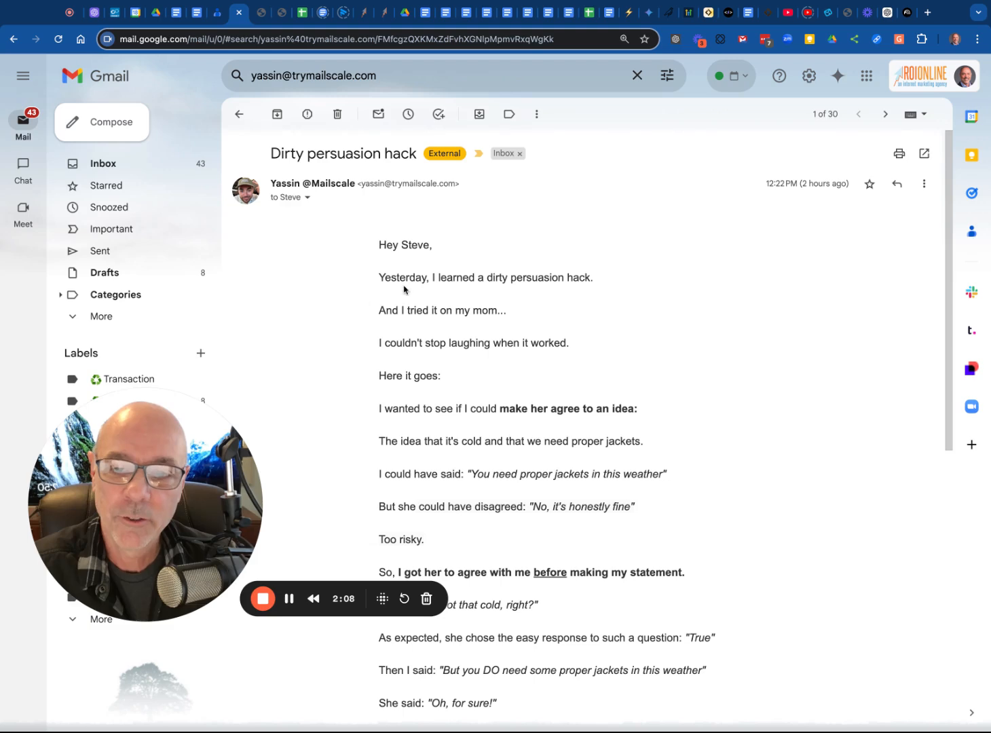
scroll(474, 280, down, 5)
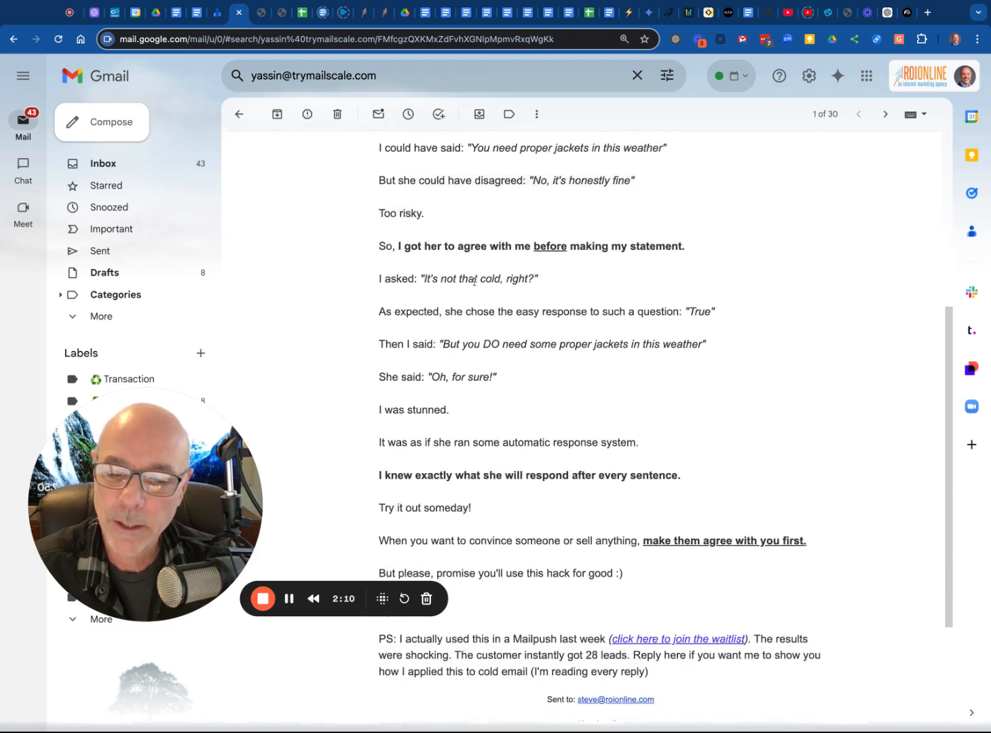
scroll(665, 419, up, 5)
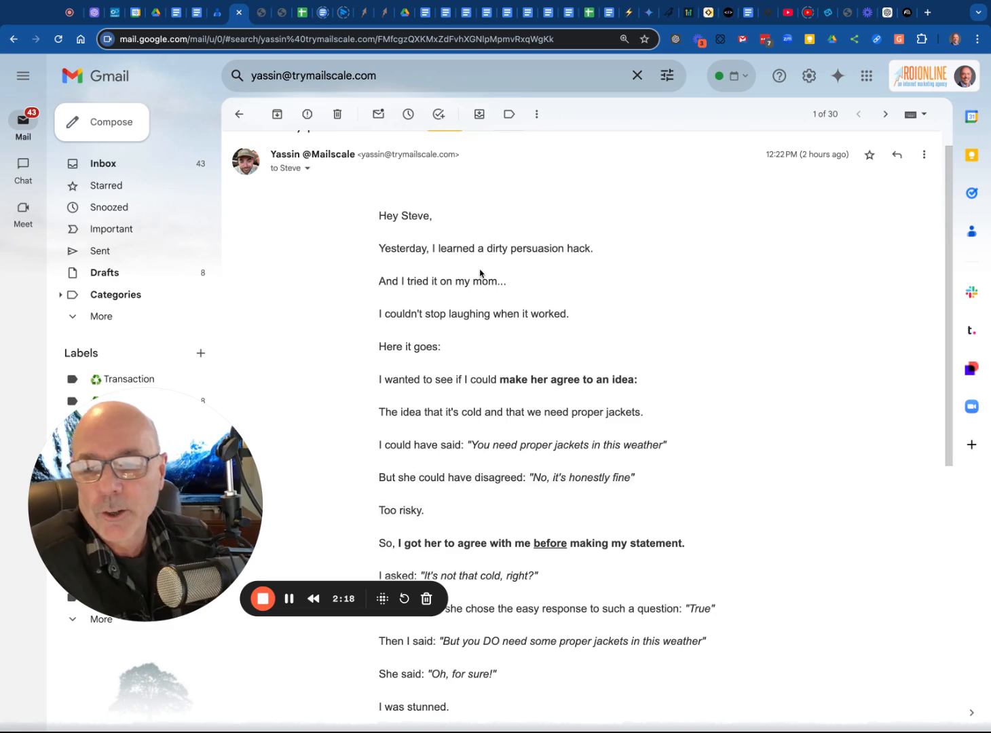
scroll(367, 350, up, 1)
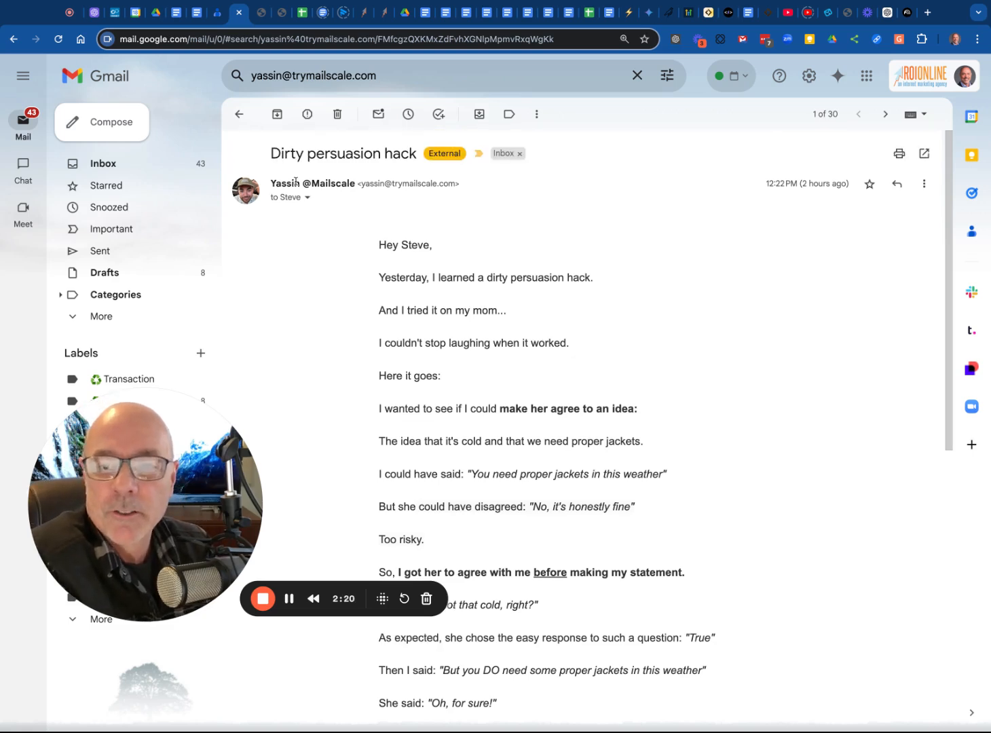
- Highlight the email's subject line "Dirty persuasion hack"
drag(271, 153, 417, 154)
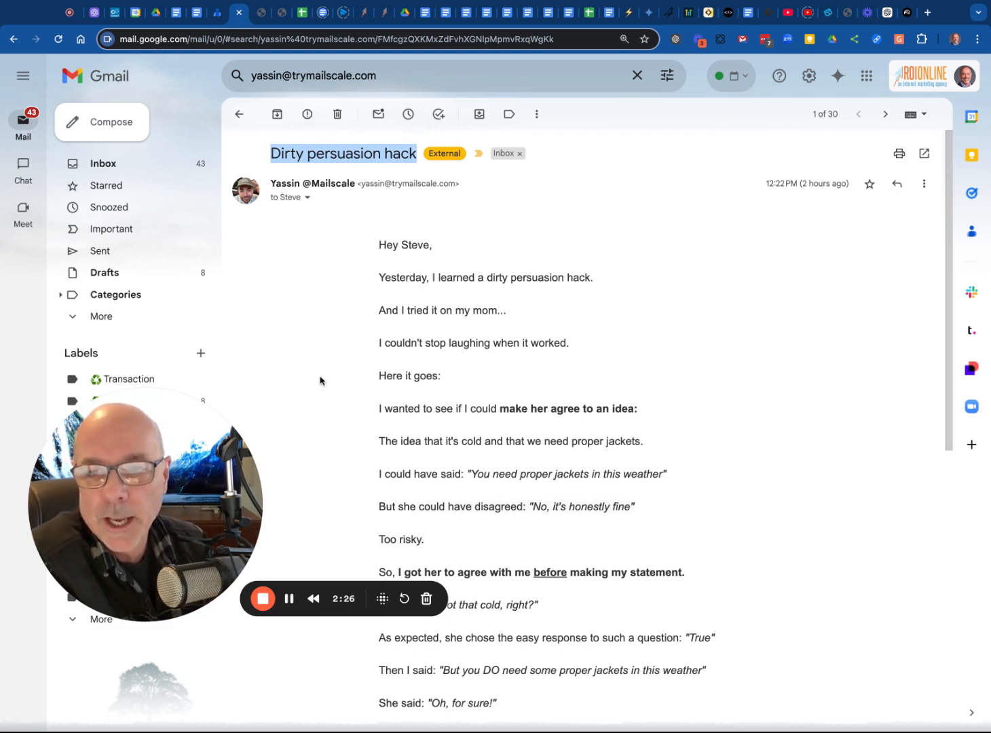
click(292, 155)
drag(269, 154, 417, 155)
- Read the email body through the jacket story, the closing advice and the PS with the waitlist link
scroll(319, 298, down, 2)
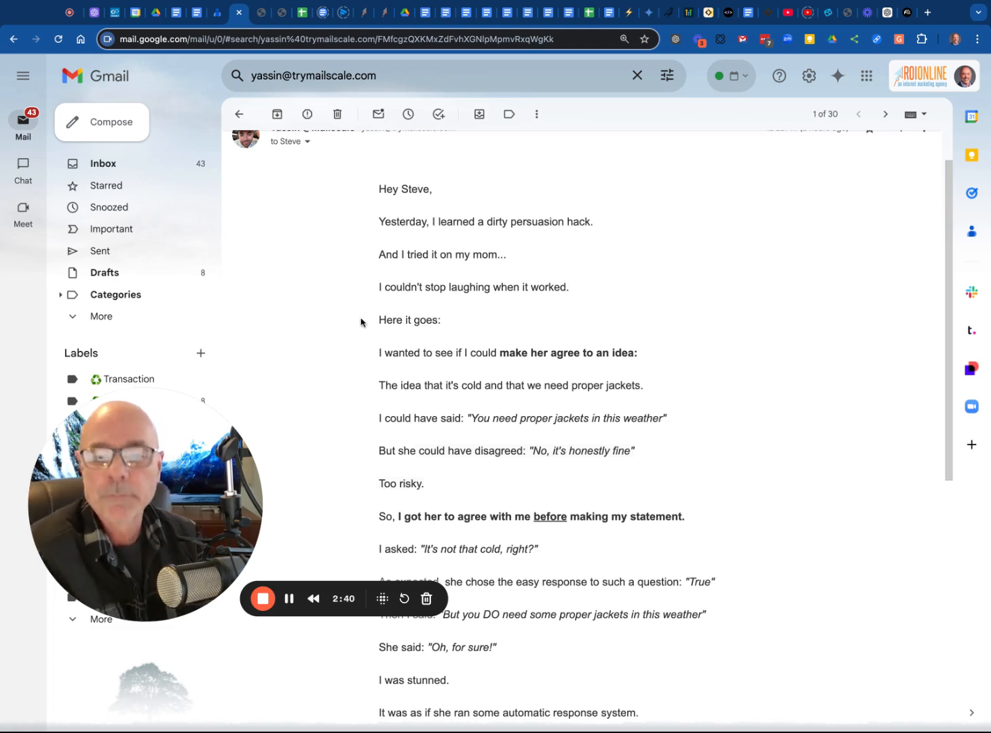
scroll(324, 343, down, 3)
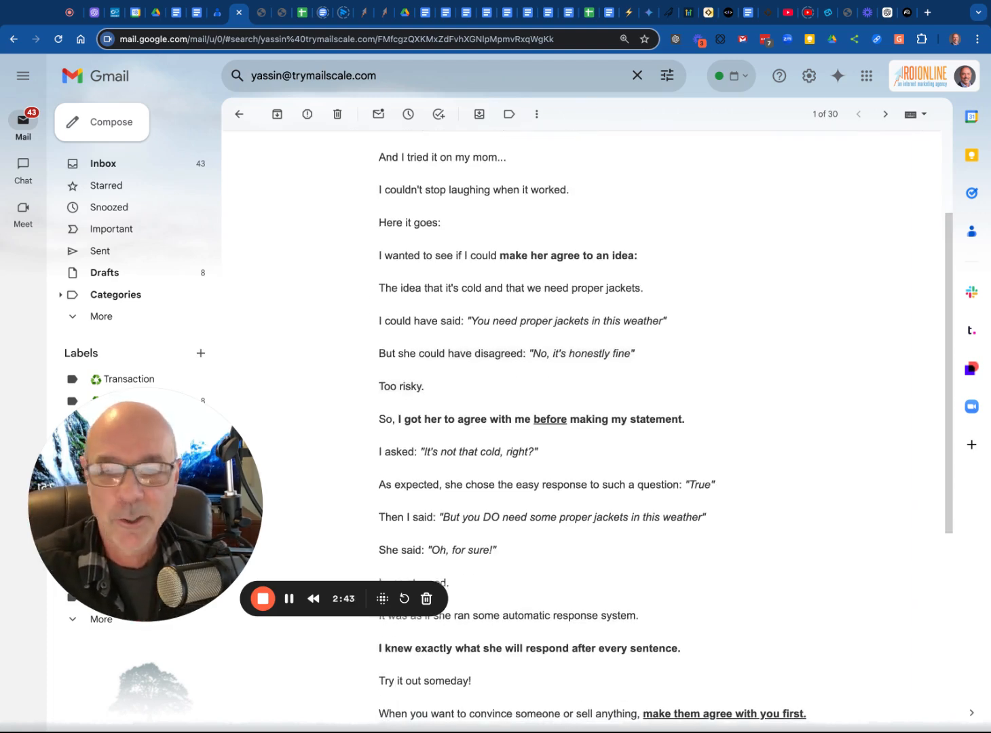
scroll(337, 316, down, 1)
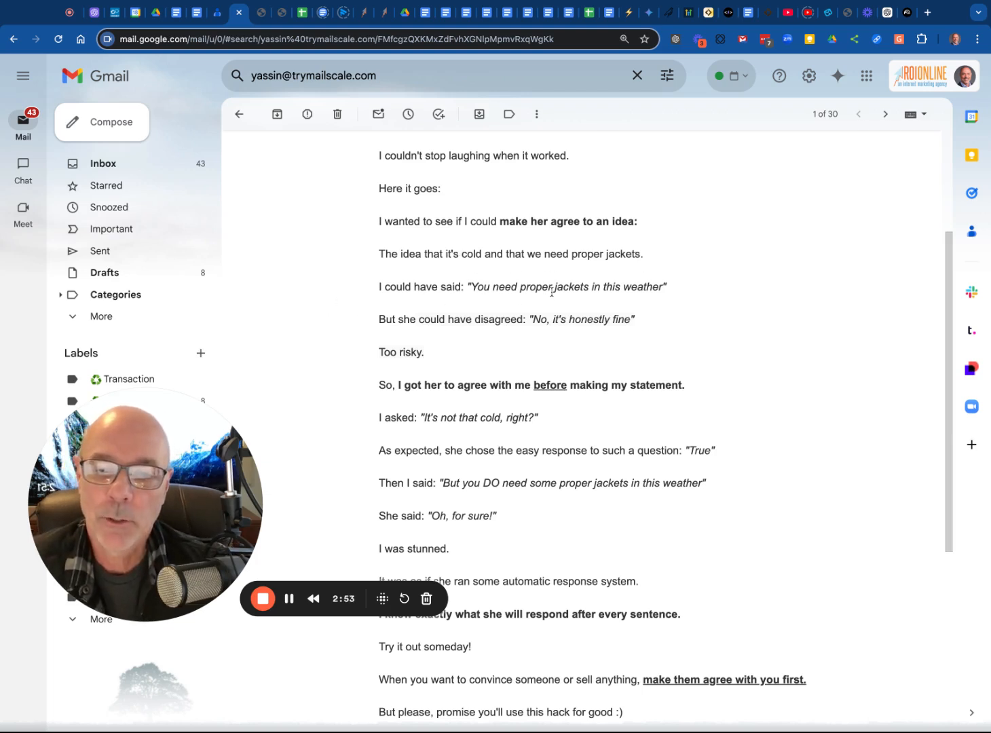
scroll(327, 355, down, 3)
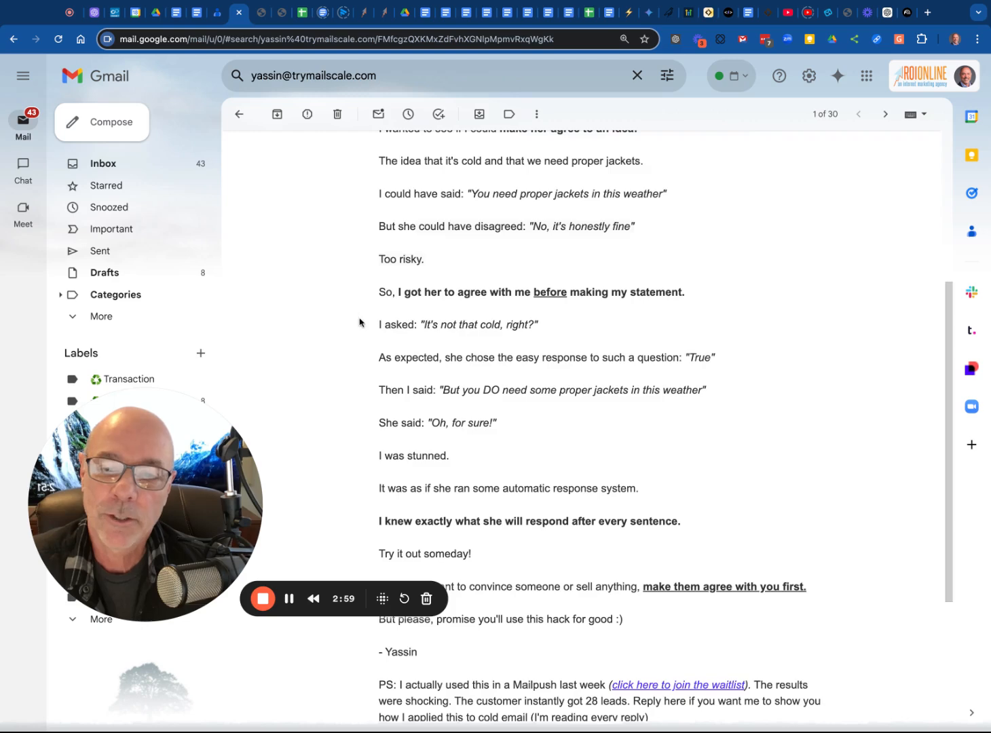
scroll(356, 325, down, 2)
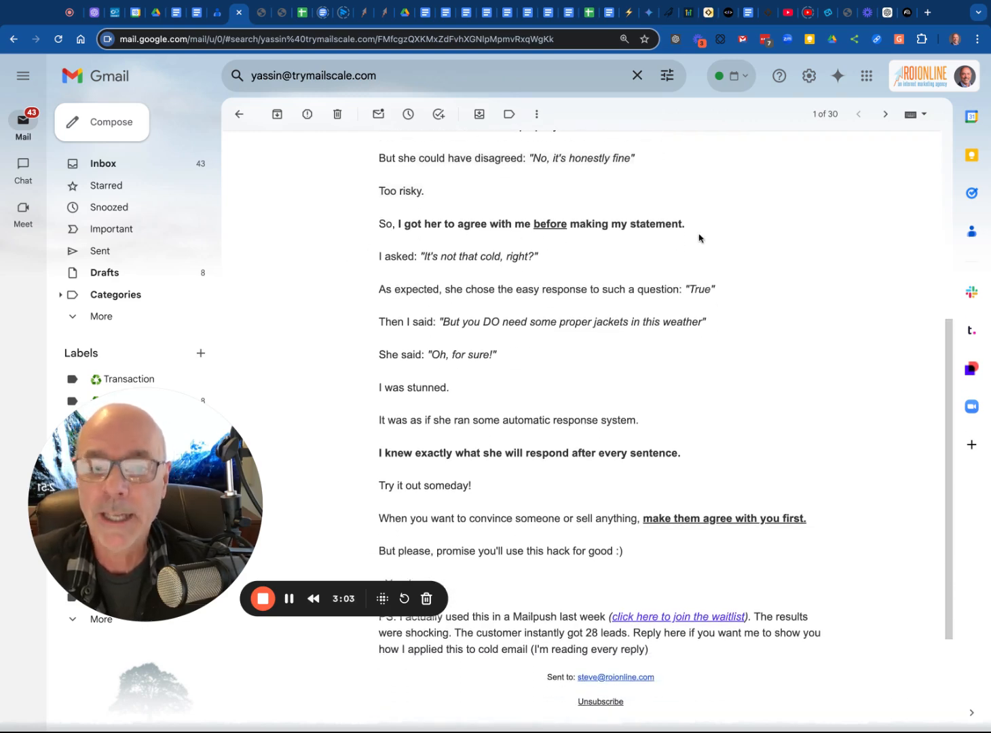
scroll(358, 295, down, 1)
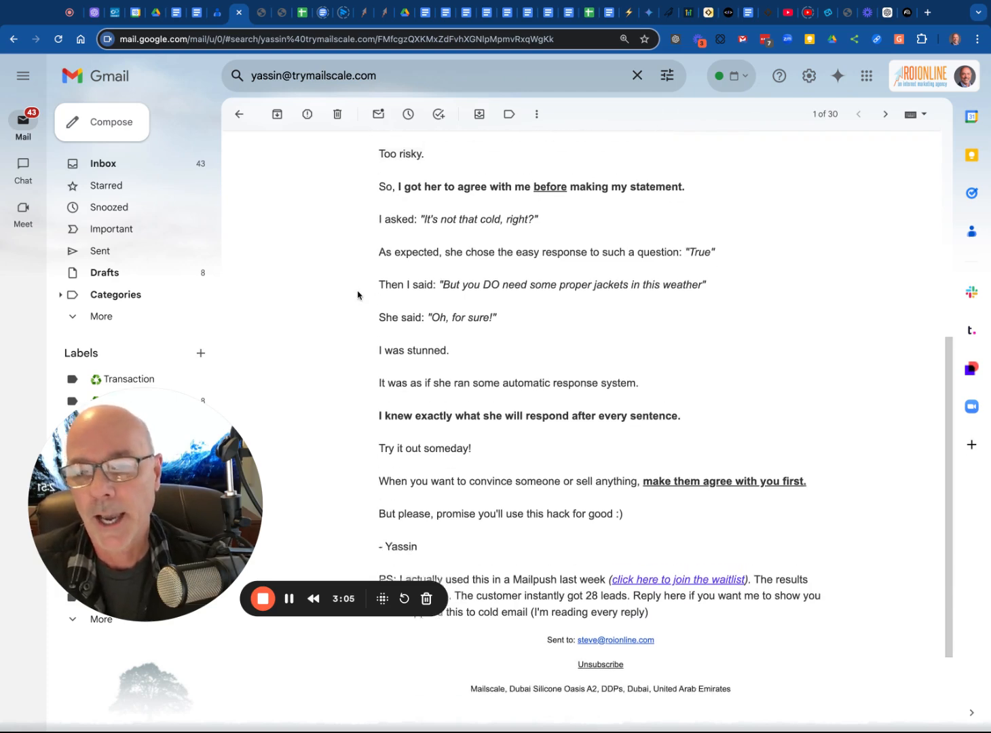
scroll(359, 295, down, 1)
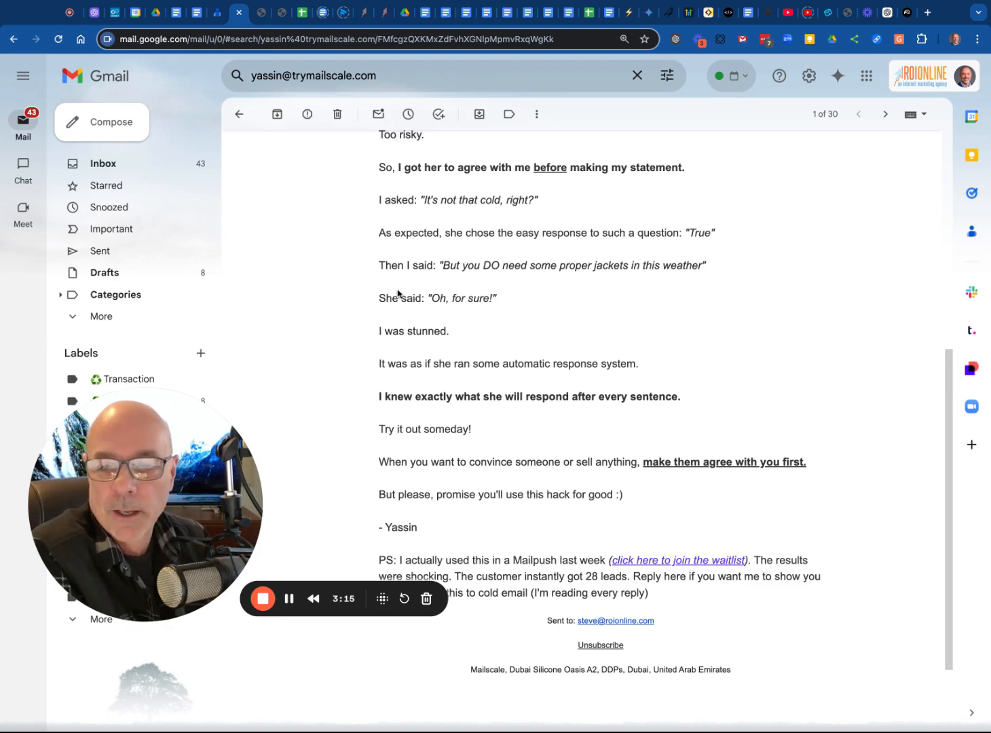
scroll(390, 292, down, 2)
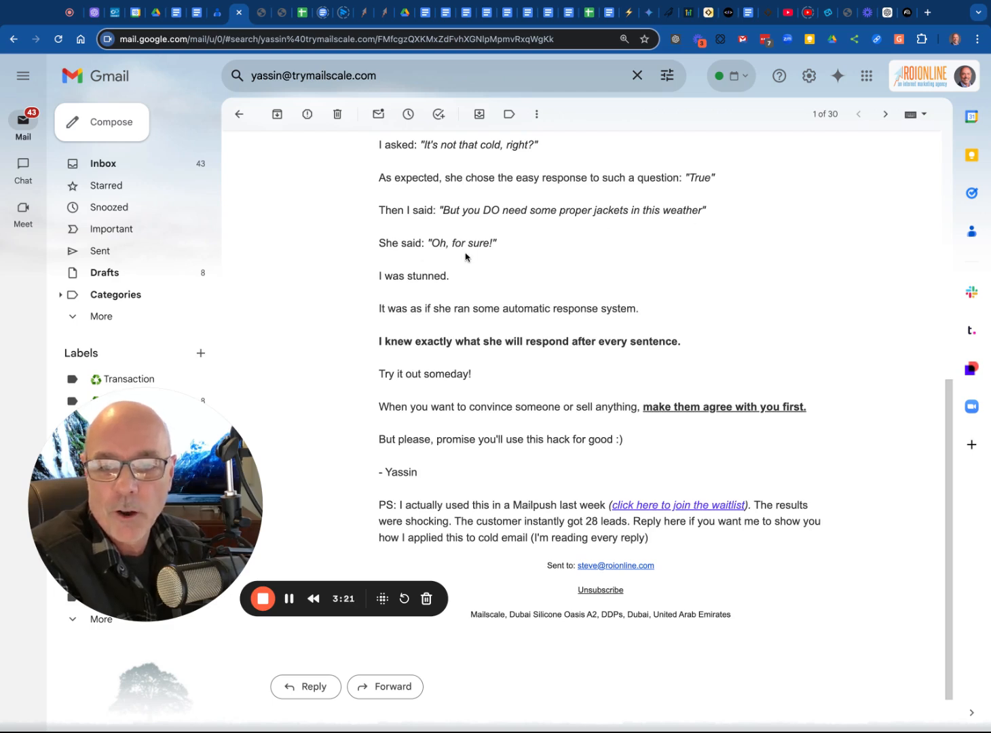
scroll(508, 253, down, 2)
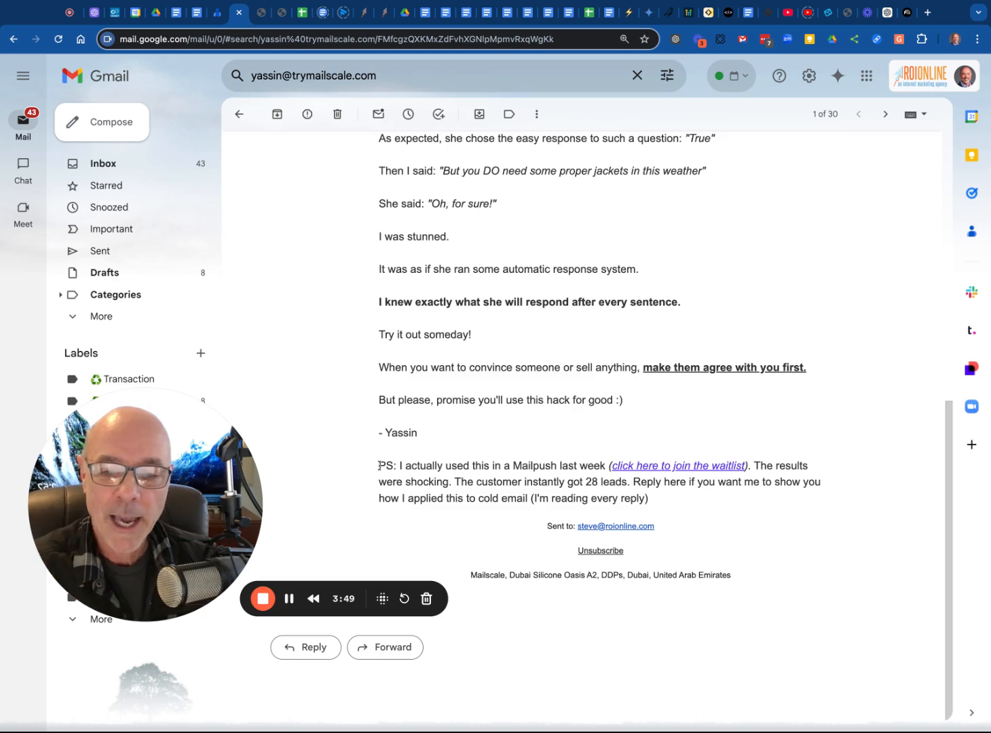
drag(381, 465, 380, 466)
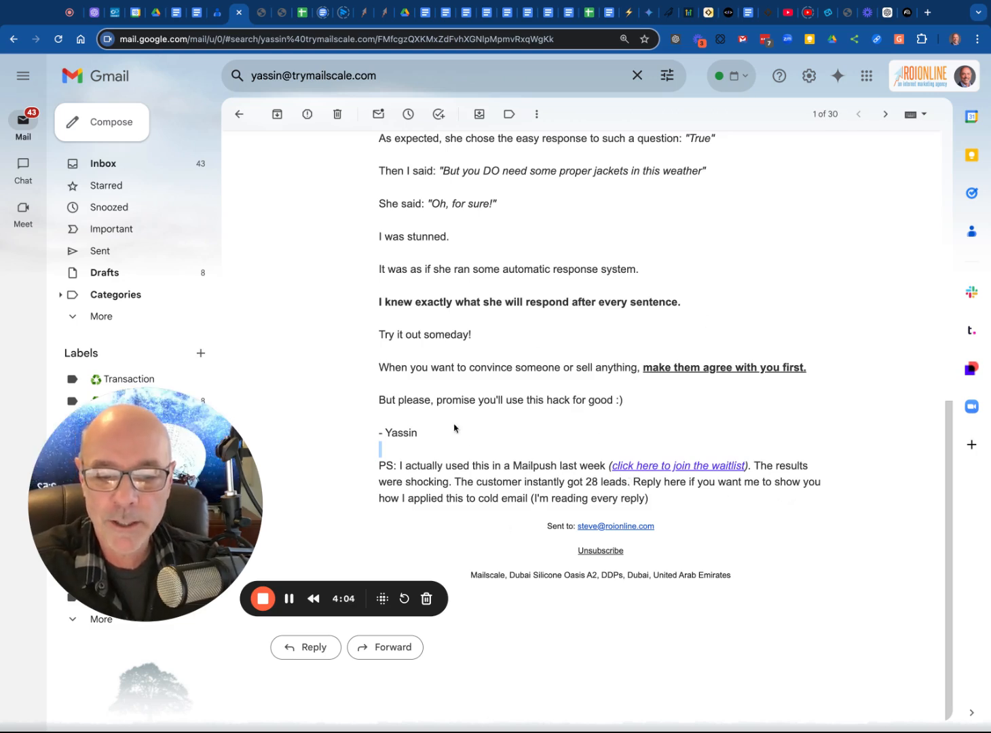
- Review the email's story again, examining how agreement is obtained before the statement about proper jackets is made
scroll(490, 429, up, 5)
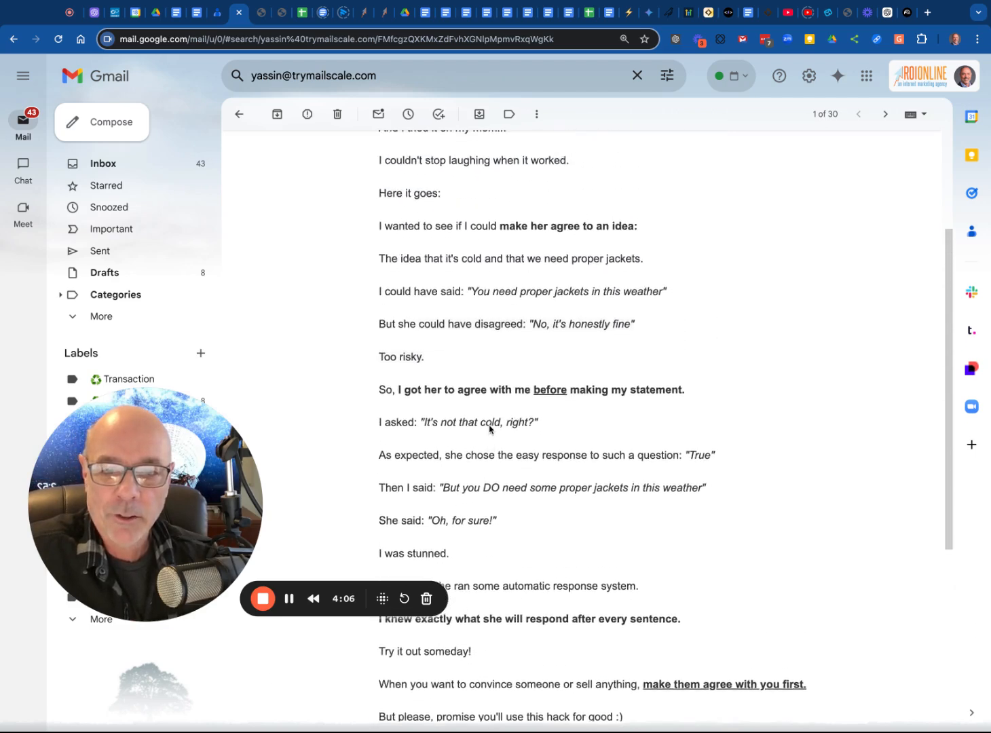
scroll(489, 429, up, 3)
scroll(490, 428, down, 2)
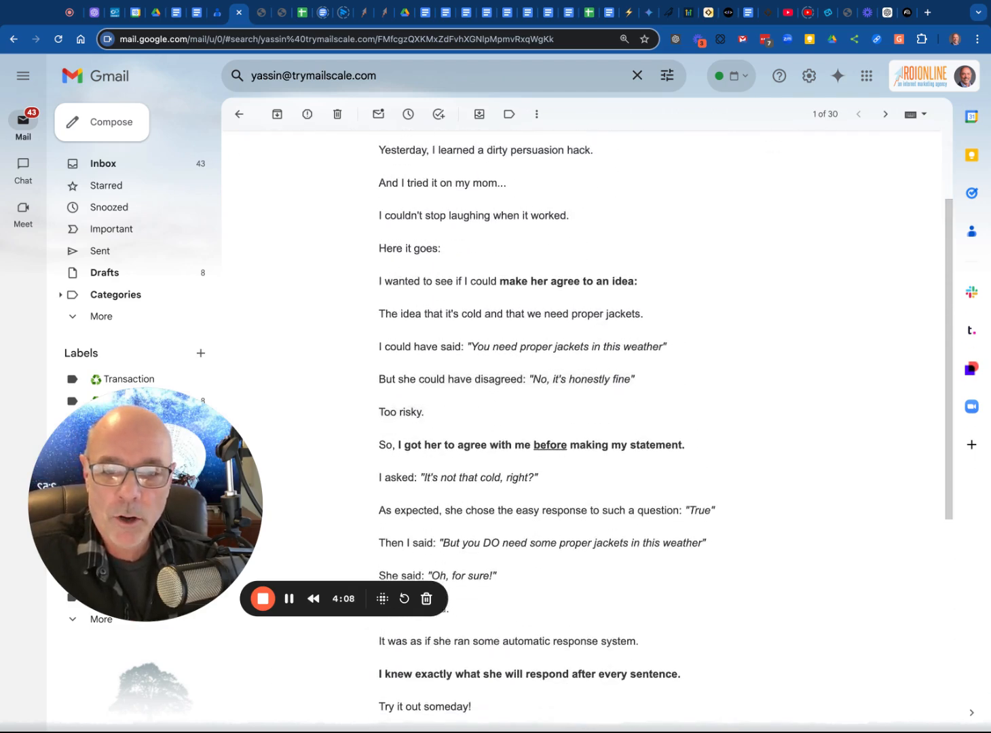
scroll(539, 421, down, 1)
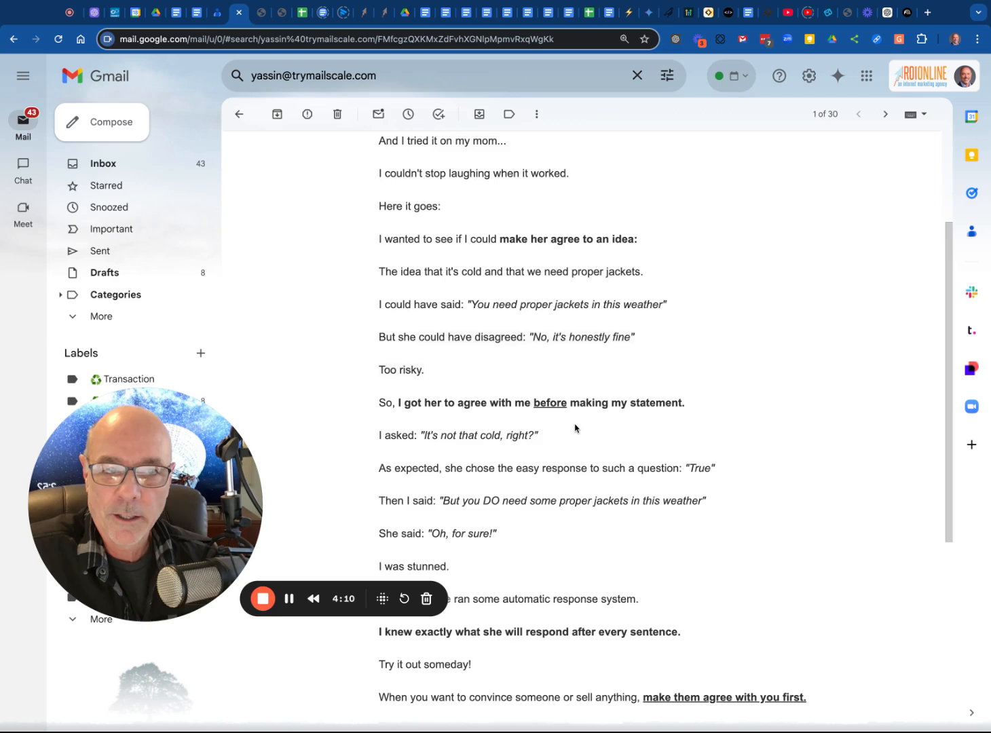
scroll(575, 428, down, 2)
scroll(575, 428, up, 5)
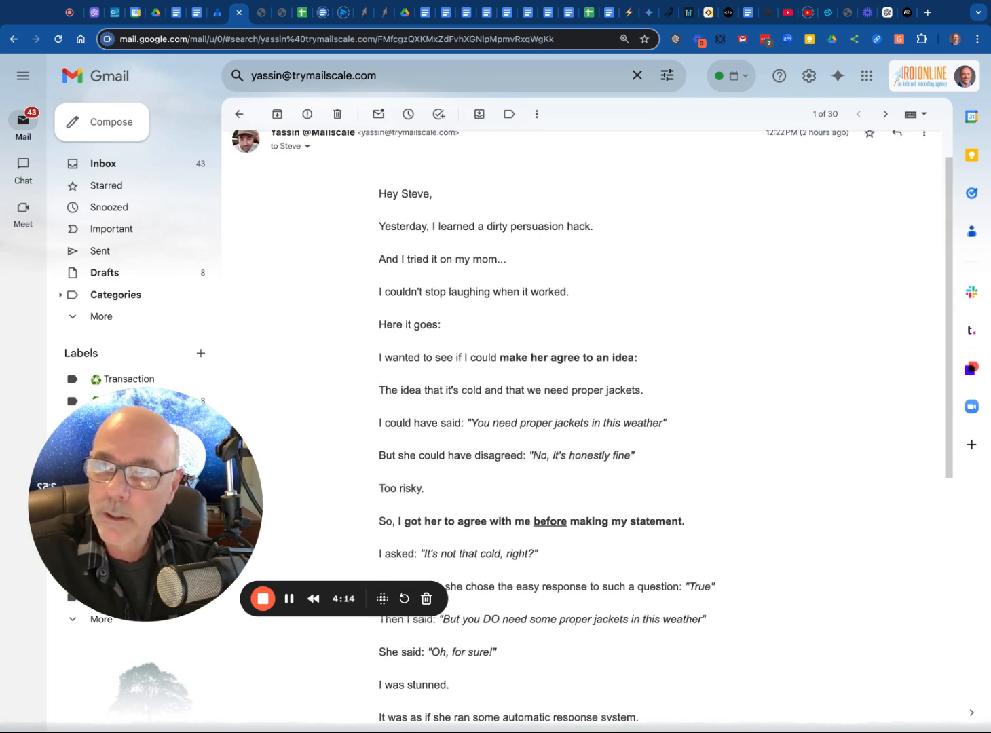
scroll(557, 382, down, 3)
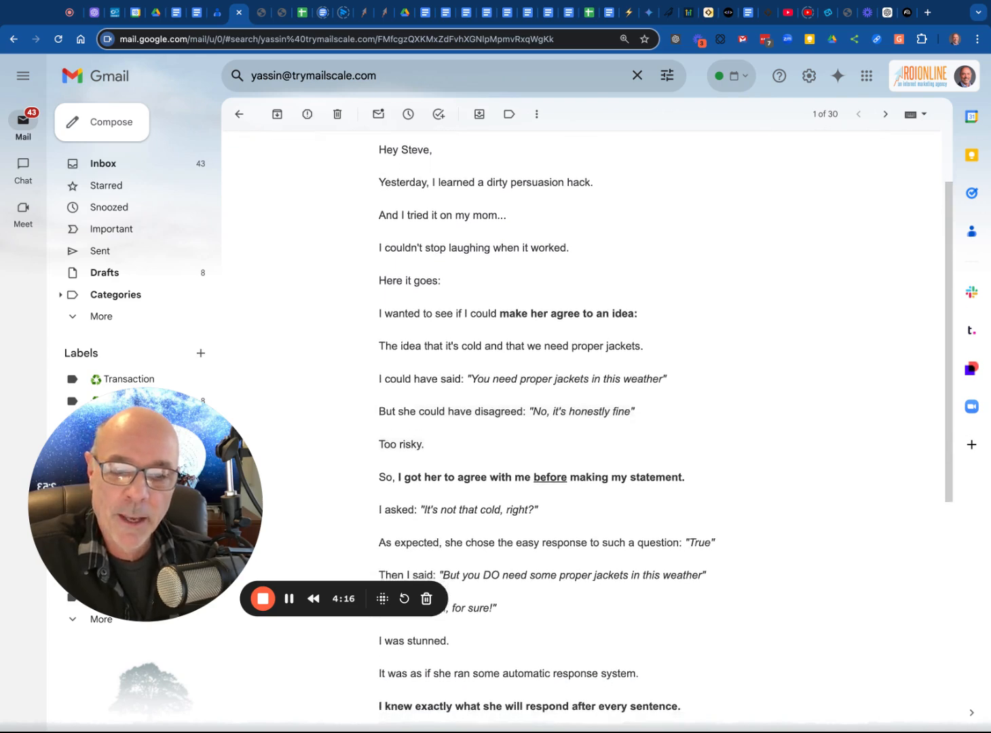
scroll(557, 382, up, 1)
scroll(557, 381, up, 3)
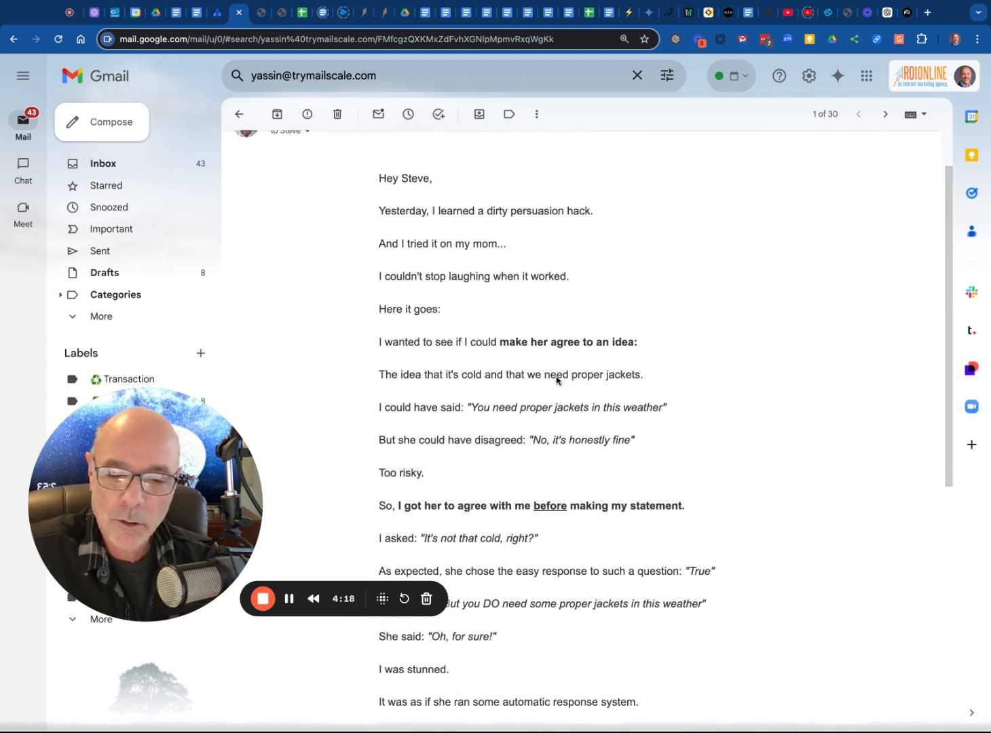
scroll(593, 421, down, 3)
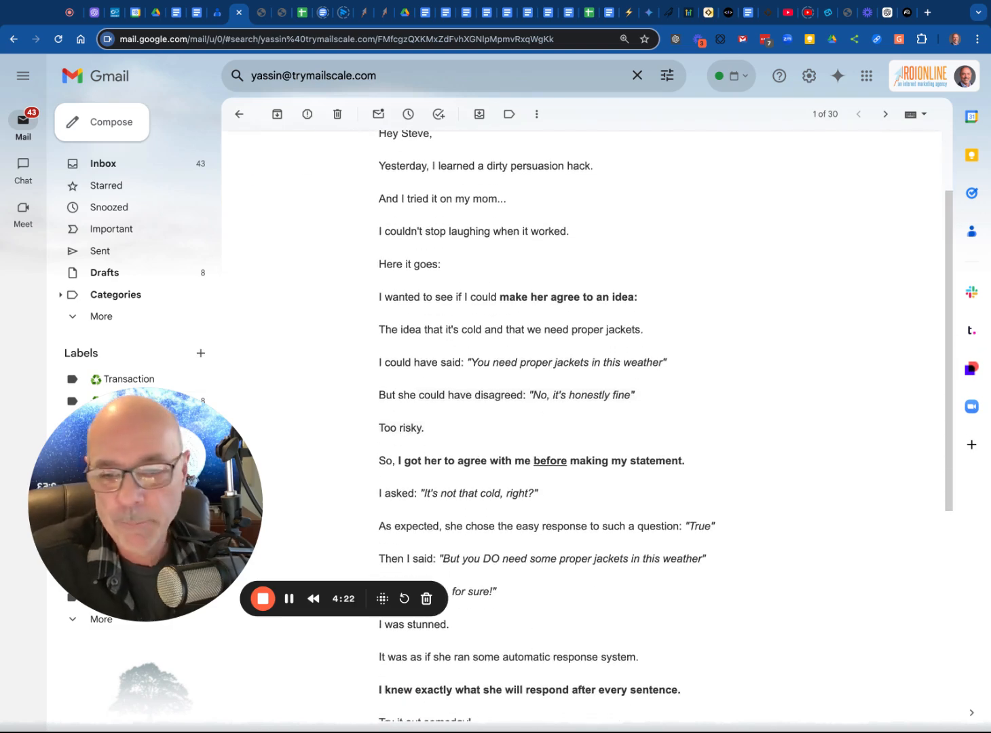
scroll(542, 411, up, 3)
scroll(542, 400, down, 5)
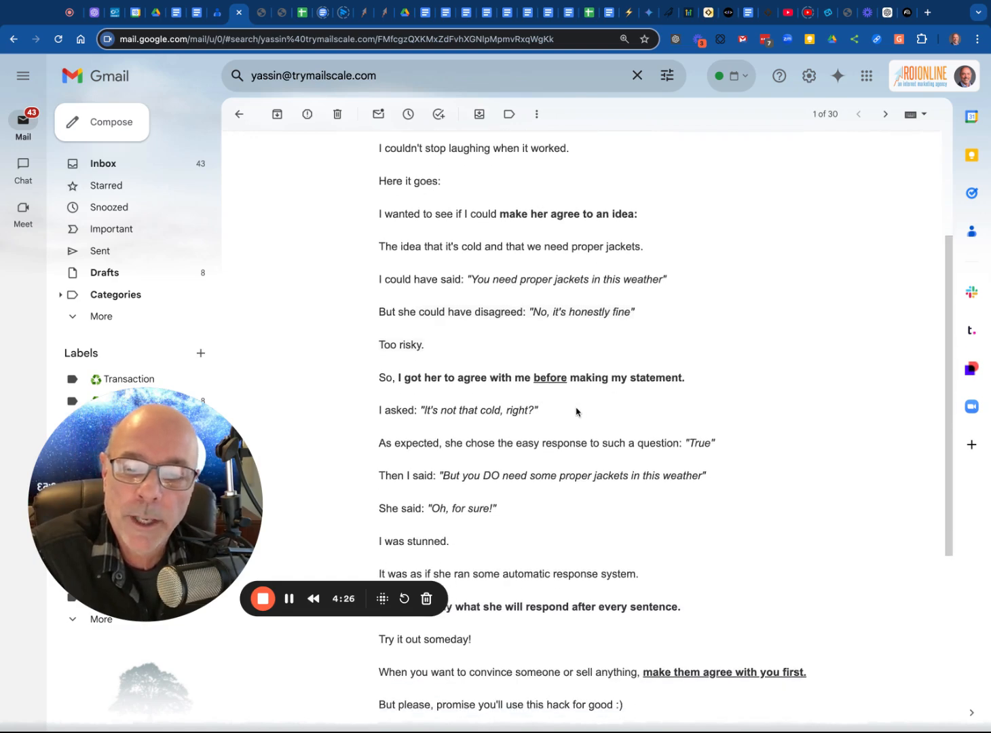
scroll(576, 412, down, 2)
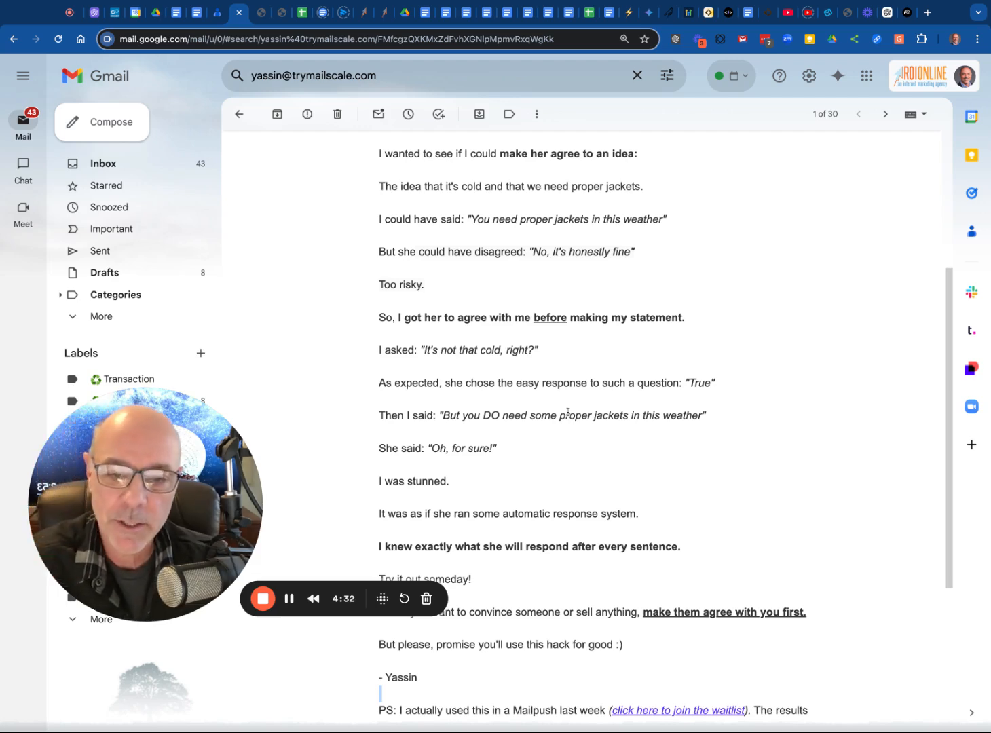
scroll(574, 411, down, 2)
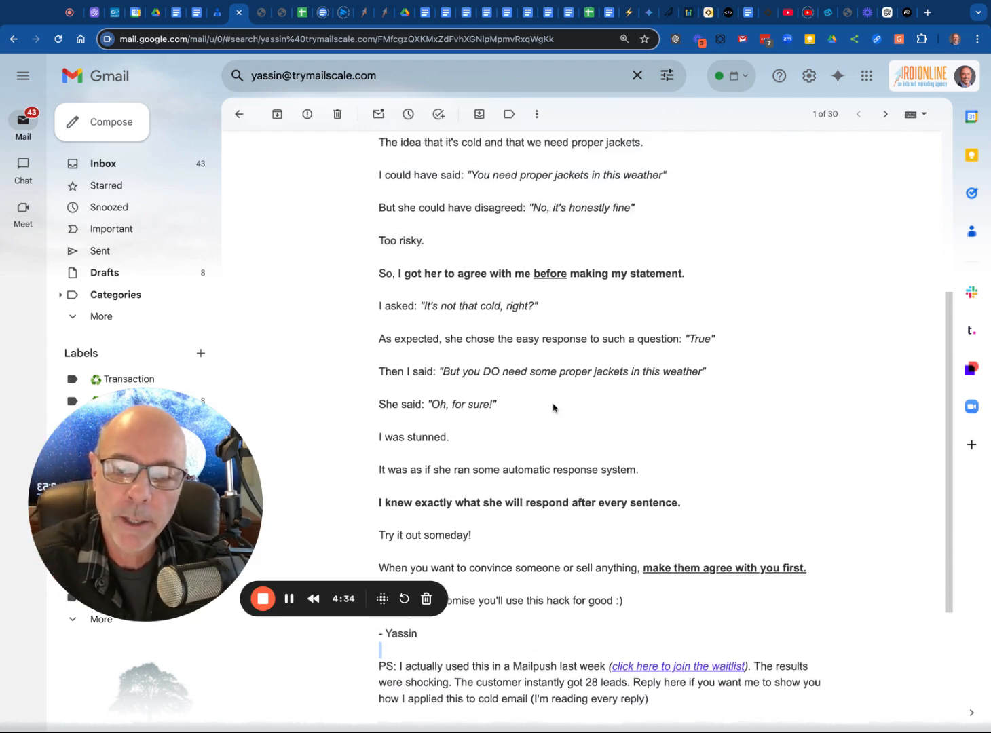
scroll(553, 407, up, 5)
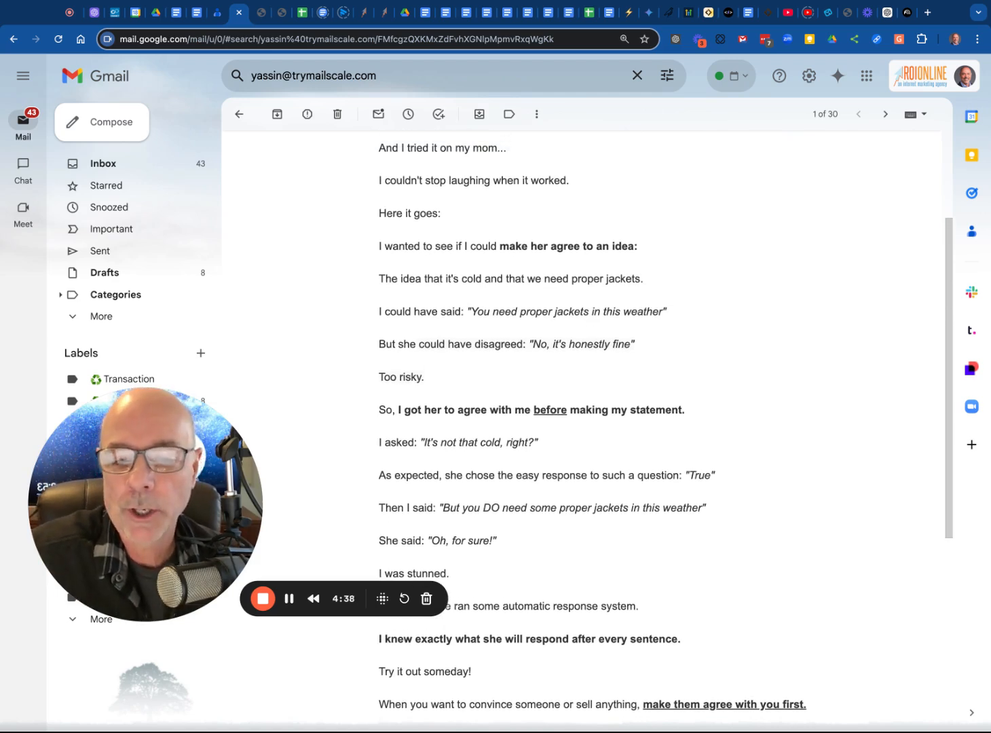
scroll(584, 421, down, 2)
scroll(524, 332, up, 8)
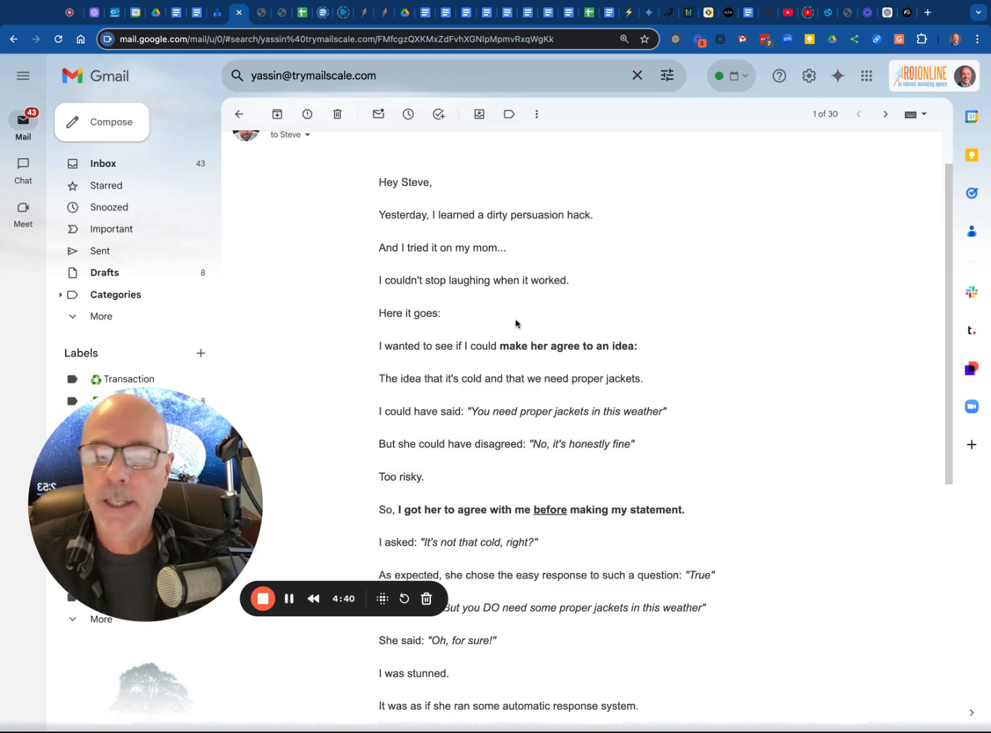
- Highlight the quote "You need proper jackets in this weather" and examine the lines that follow through to the PS
drag(470, 412, 667, 412)
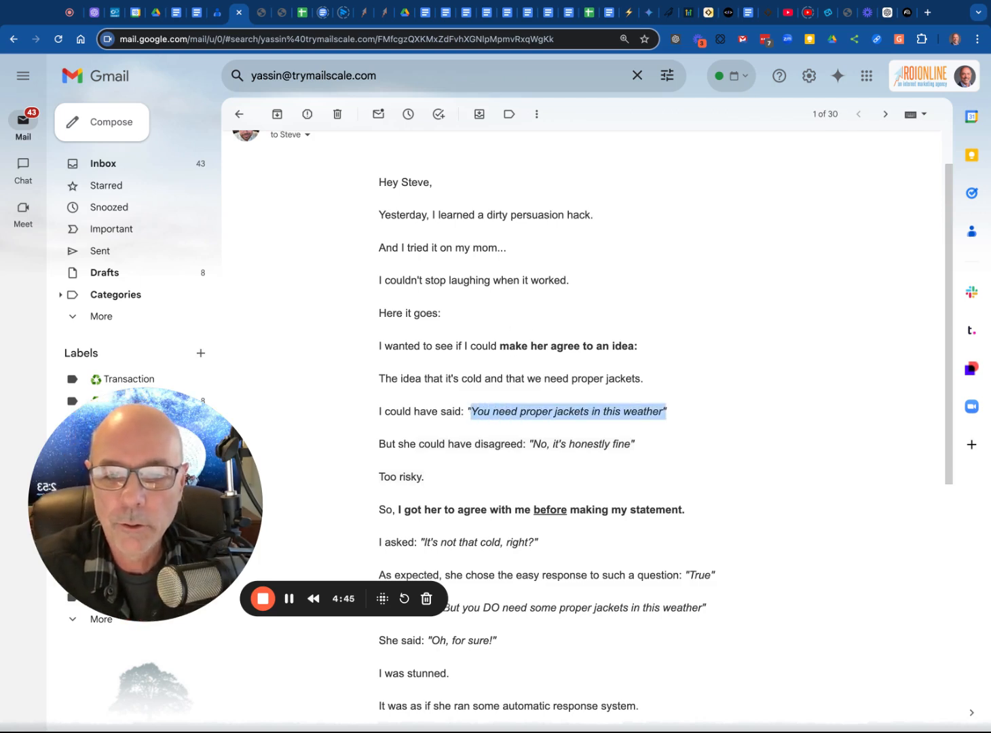
scroll(550, 334, up, 1)
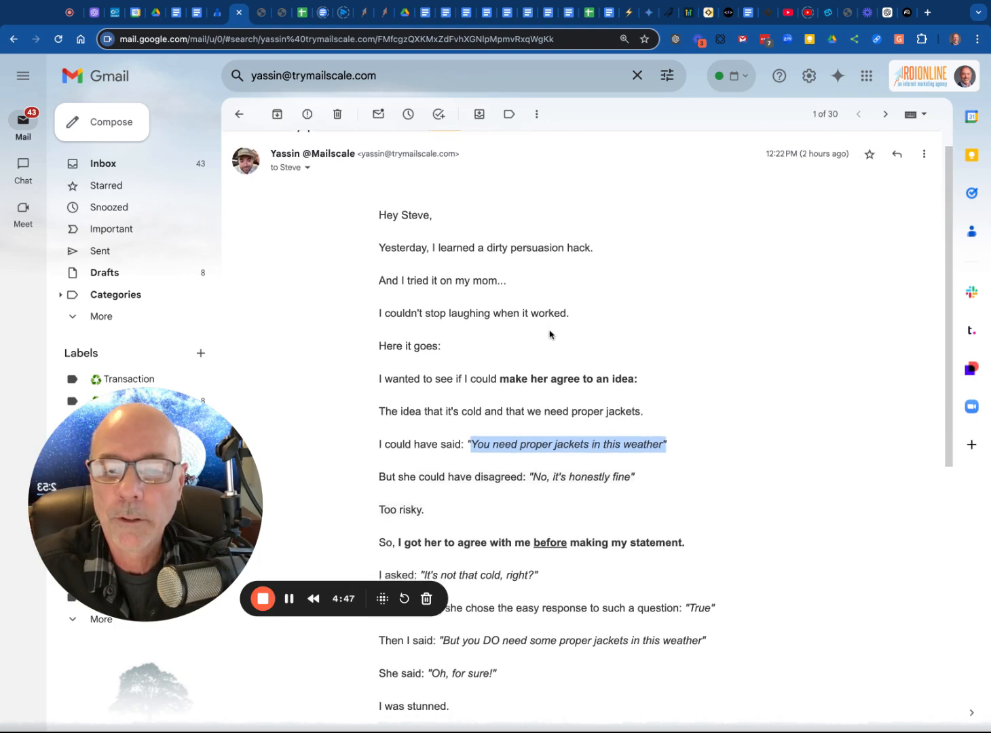
scroll(550, 334, down, 2)
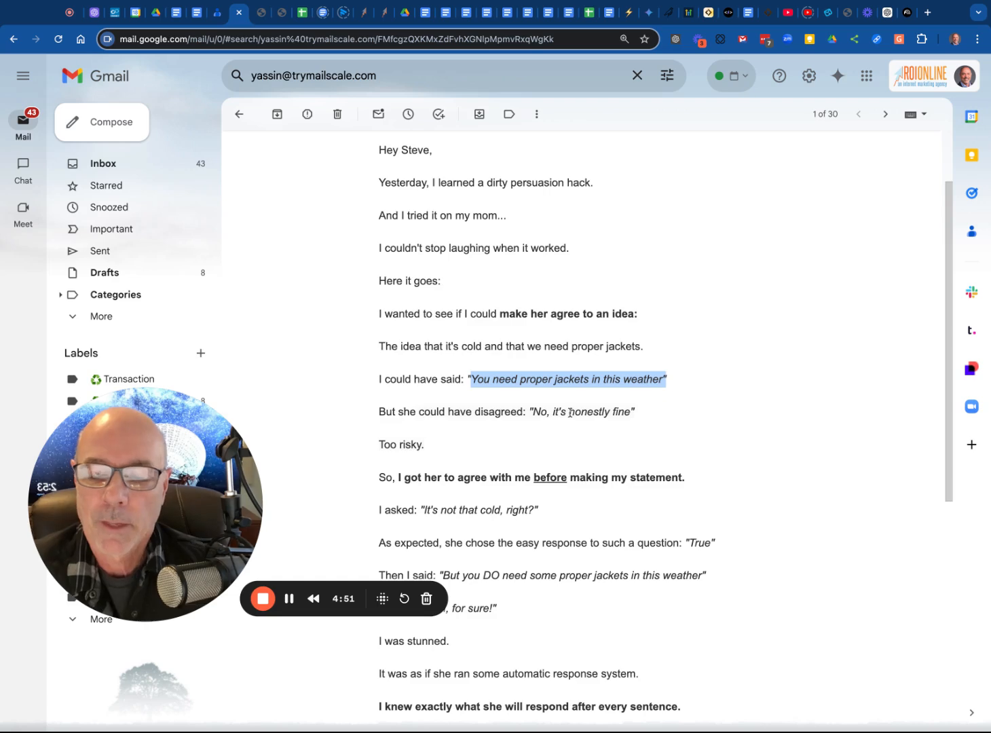
scroll(571, 412, down, 8)
scroll(567, 359, down, 2)
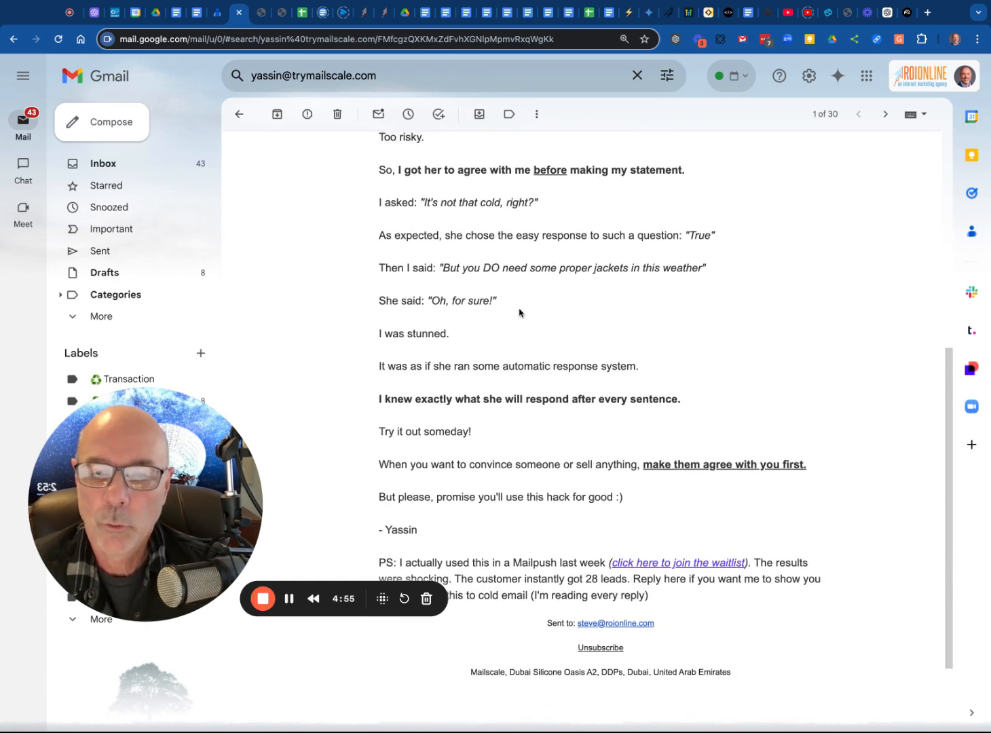
- Highlight the question "It's not that cold, right?" and the reply "True" in the email's story
scroll(520, 313, up, 2)
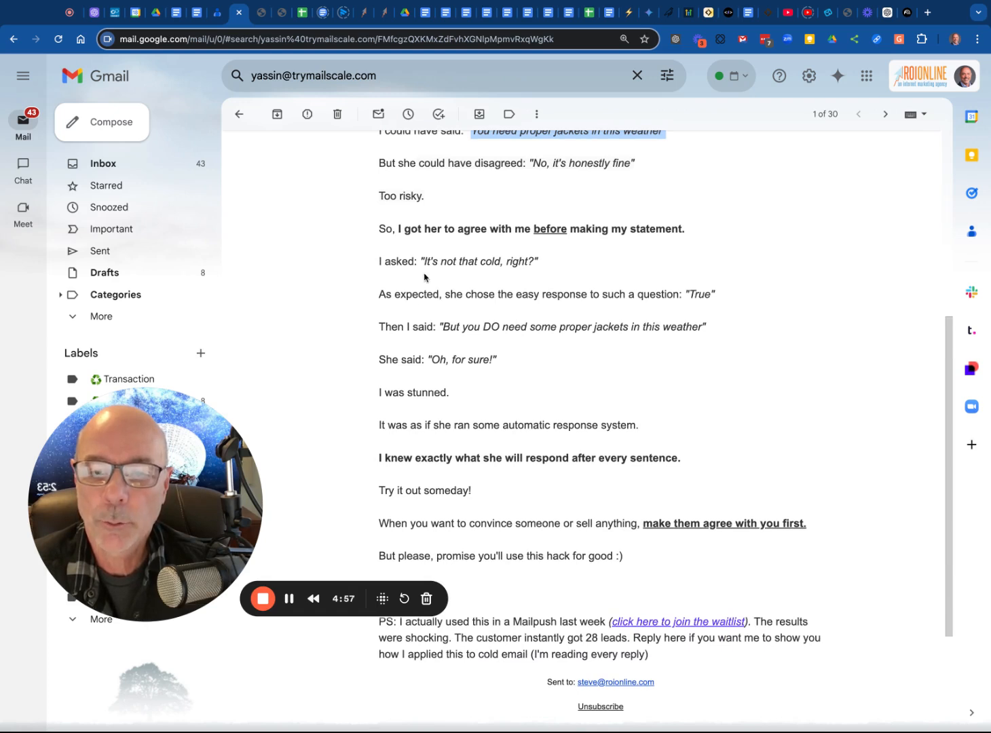
drag(421, 261, 538, 262)
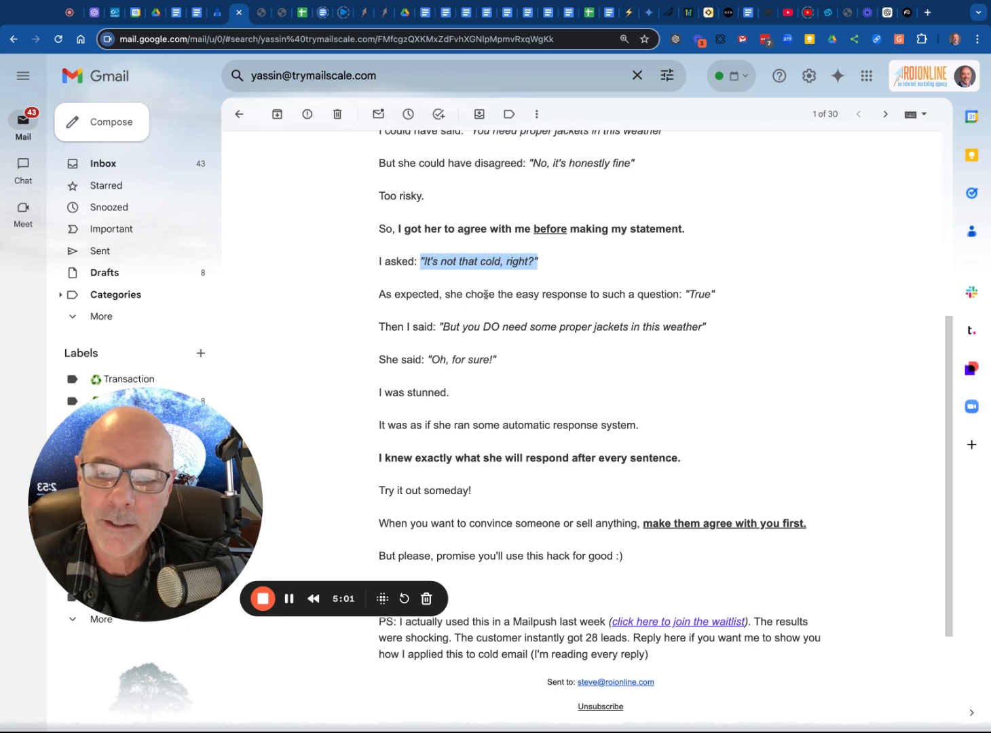
double_click(687, 294)
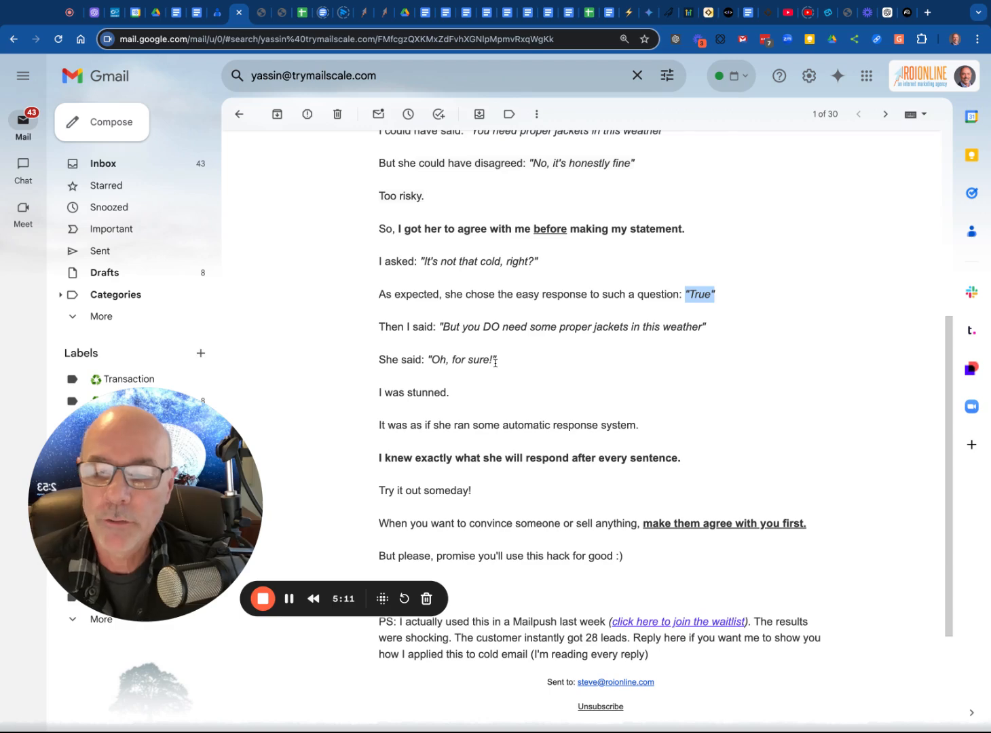
- Reread the email from its opening lines through the jacket dialogue to see how the story builds agreement
scroll(501, 383, down, 3)
scroll(500, 383, up, 8)
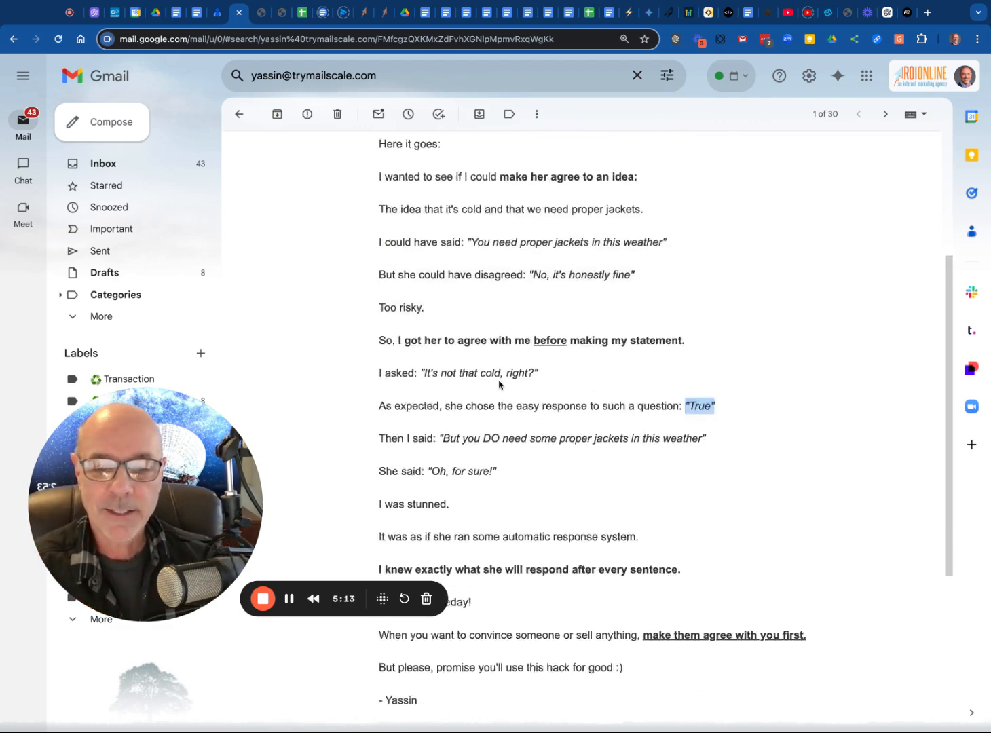
scroll(499, 382, down, 1)
scroll(490, 310, down, 1)
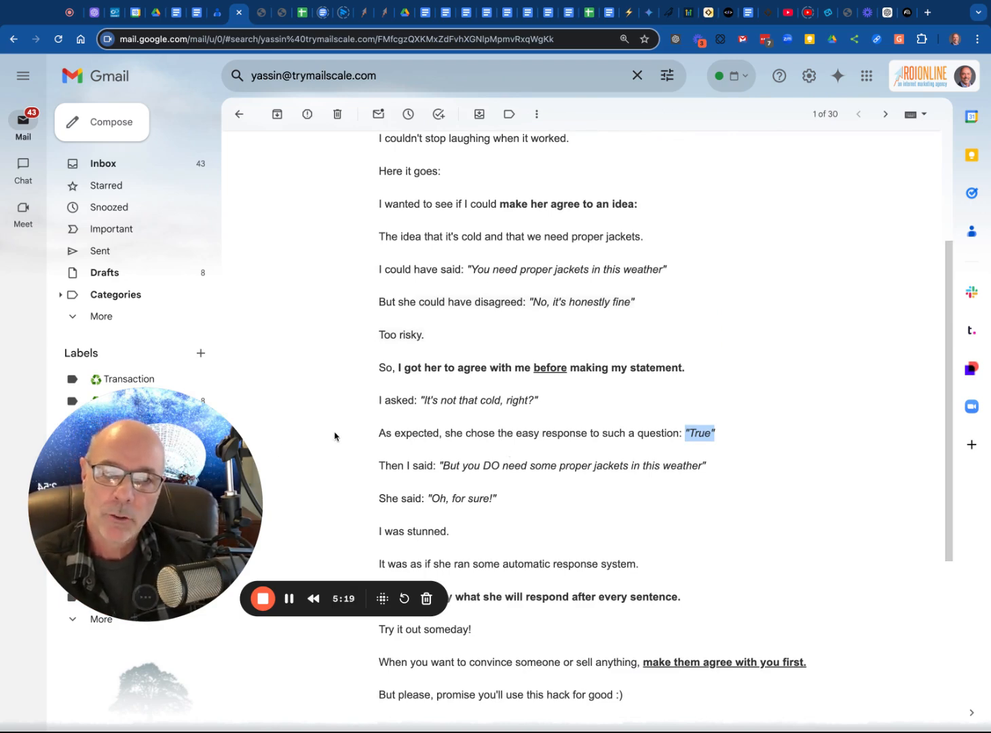
scroll(337, 436, up, 4)
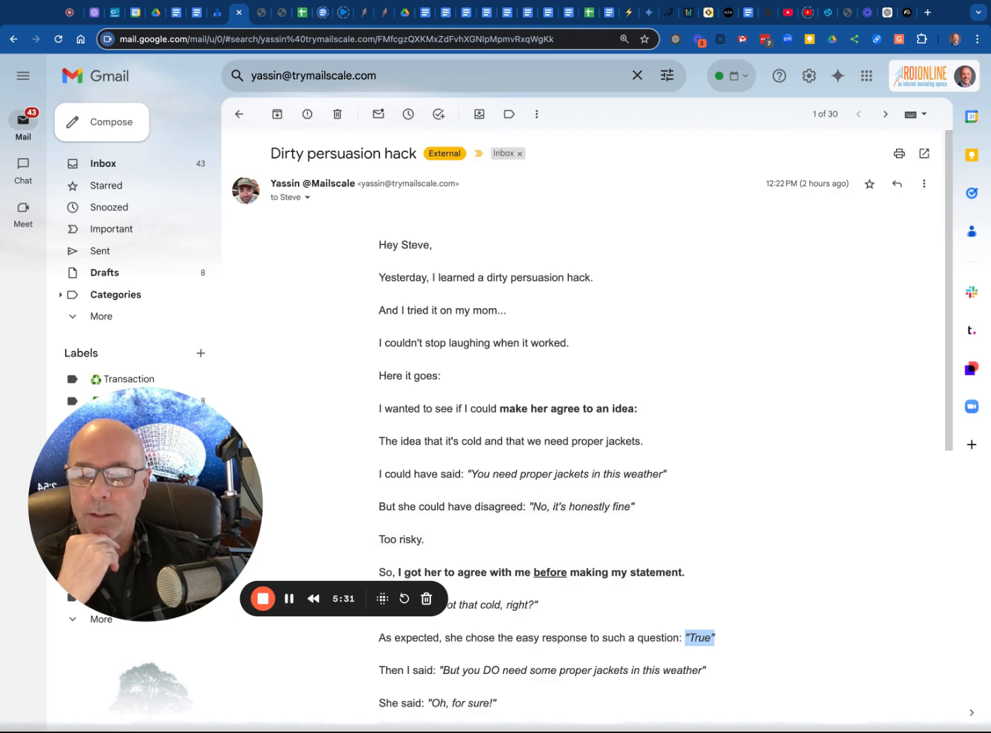
scroll(584, 421, down, 3)
scroll(367, 345, up, 3)
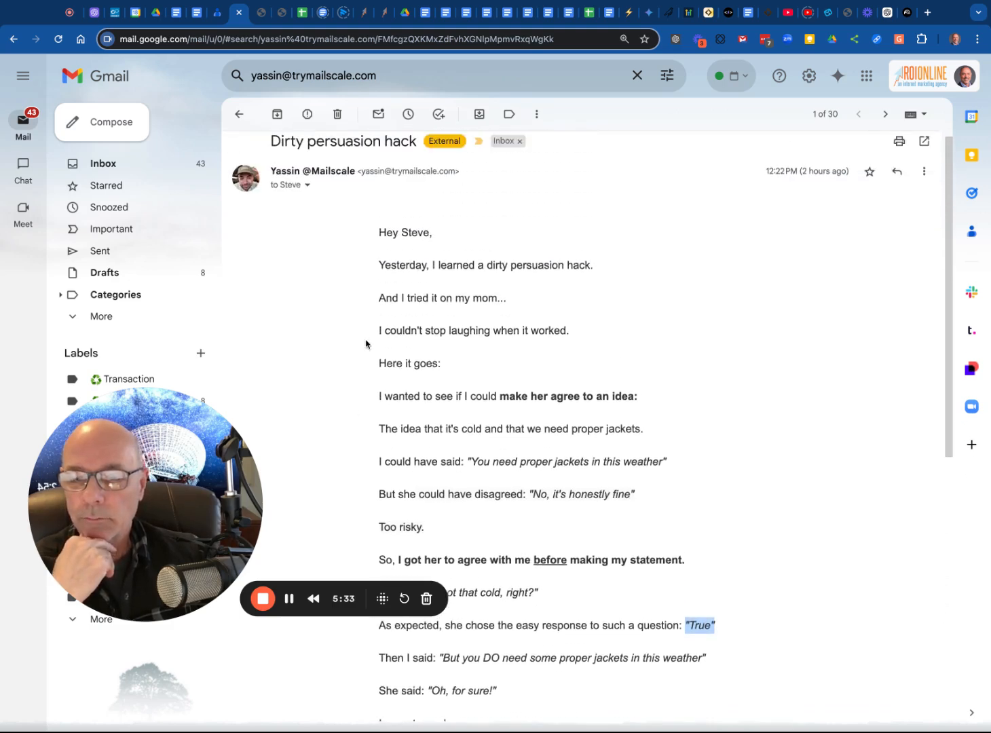
- Copy the email body from the greeting through "promise you'll use this hack for good" and switch to the brand GPT chat in ChatGPT
drag(232, 444, 209, 355)
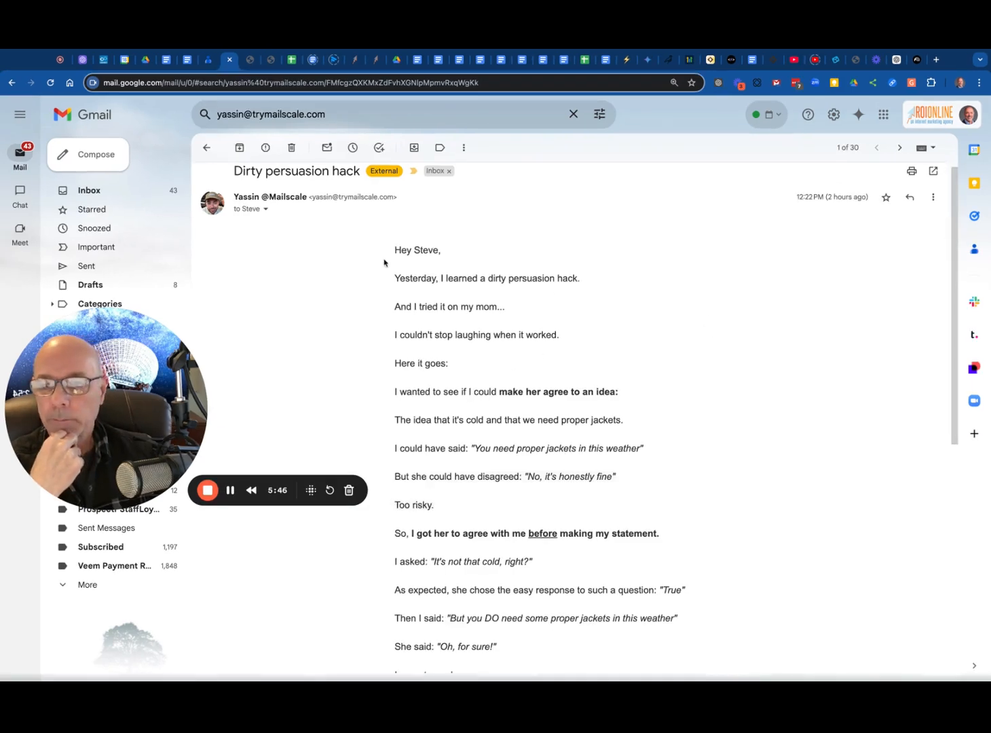
drag(394, 250, 606, 416)
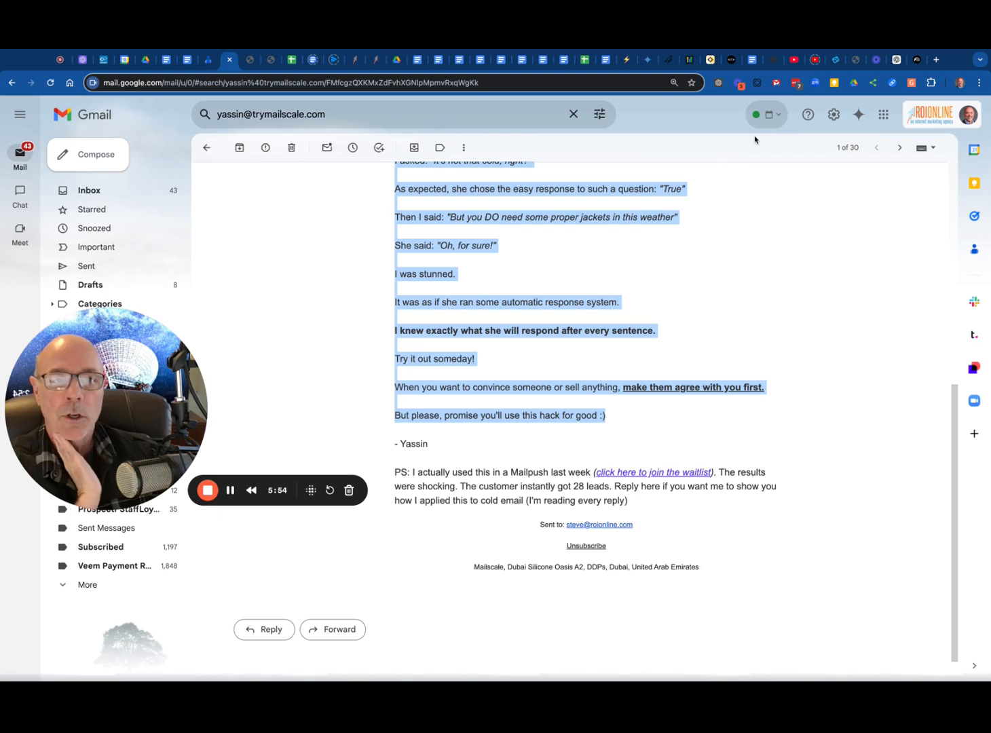
click(897, 61)
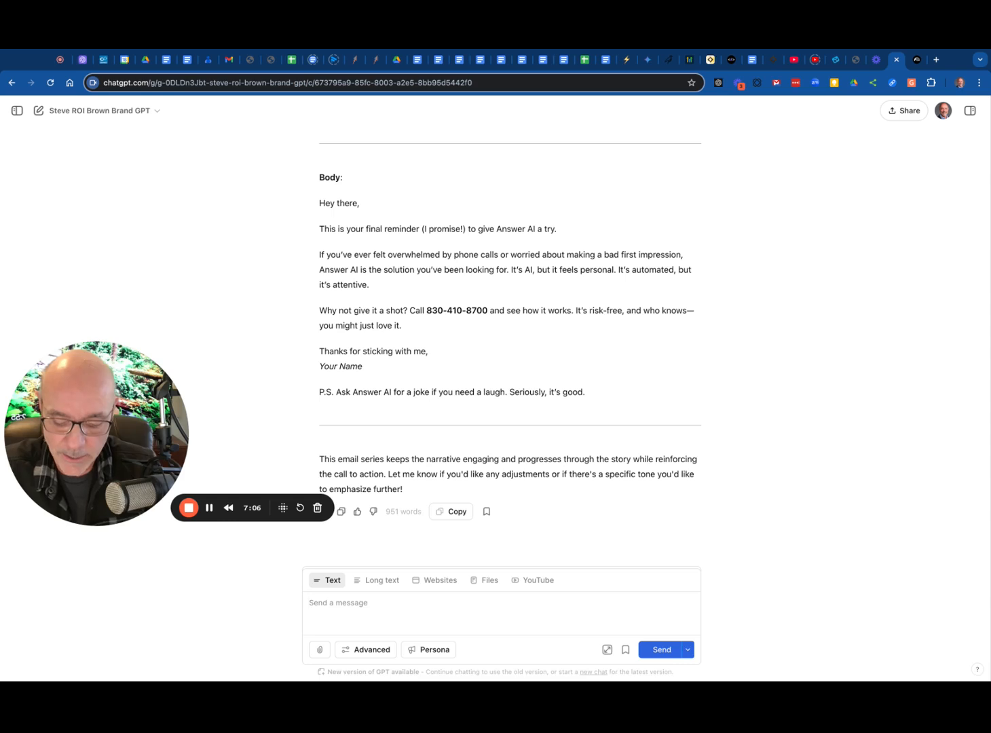
- Ask the GPT "What type of email is this -" with the copied email text pasted after the question
text(What type of em)
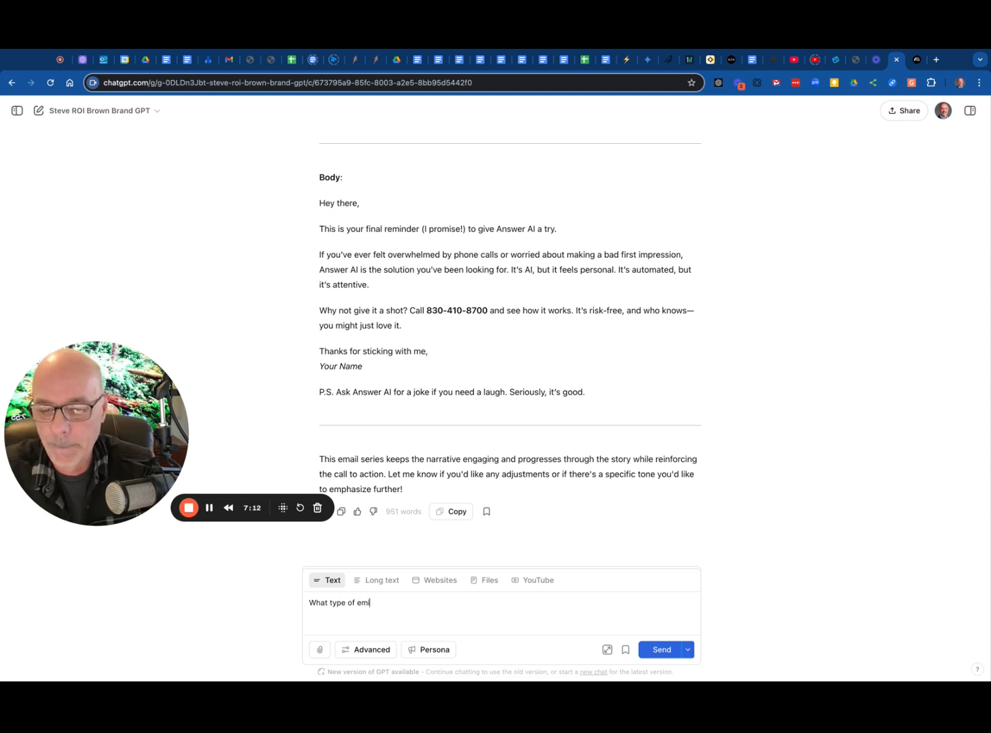
text(ail is th)
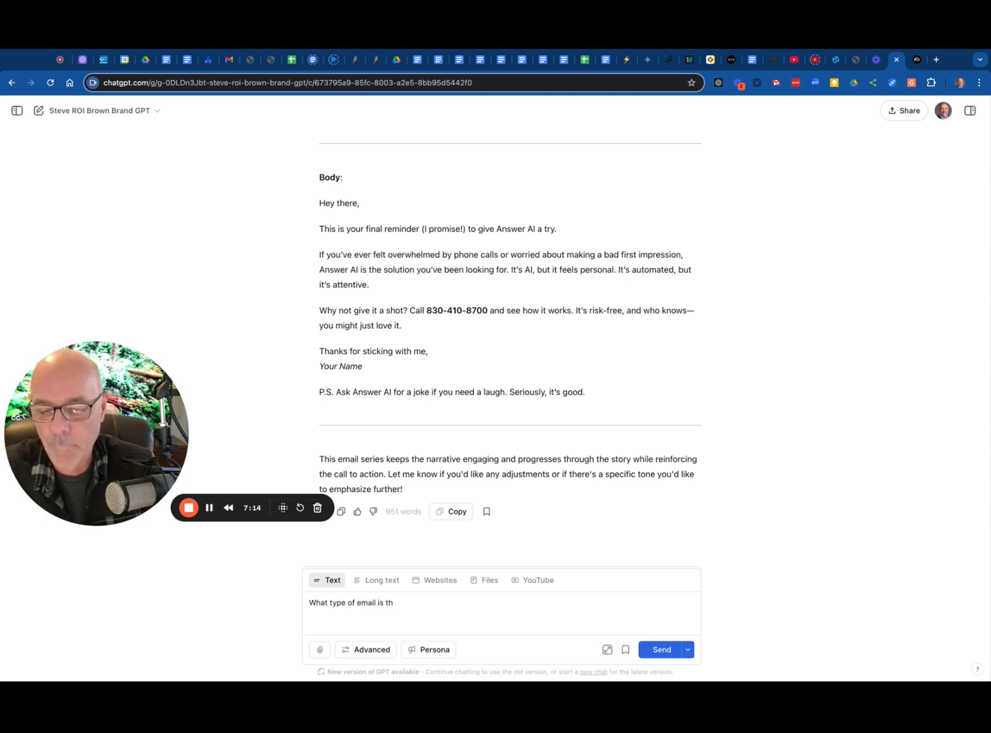
text(is )
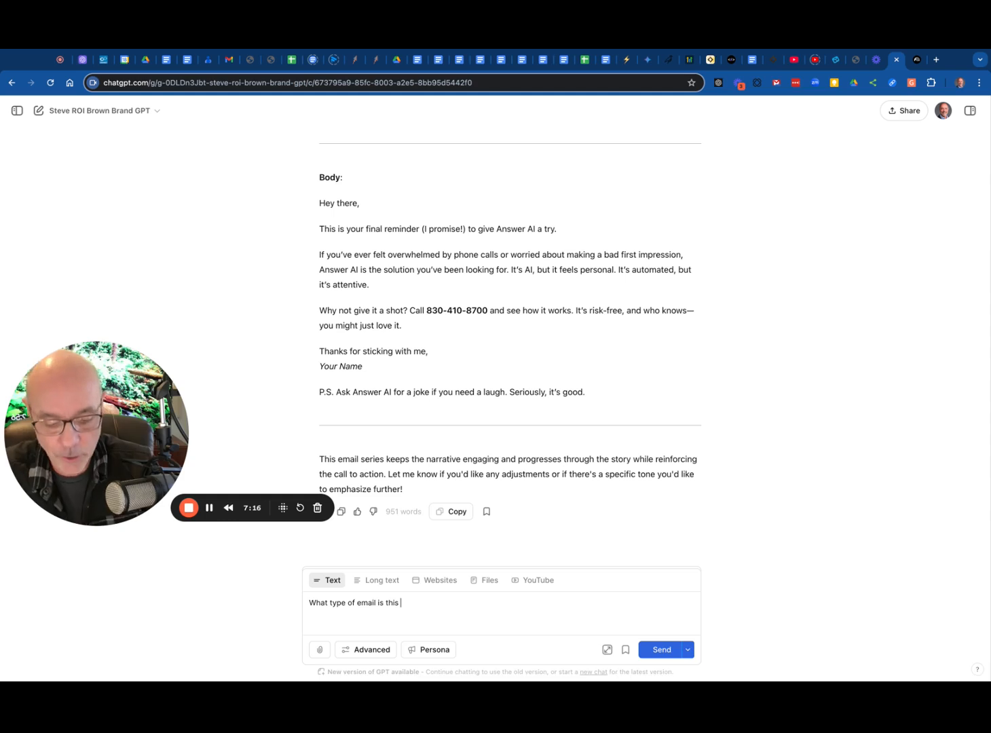
text(-)
key(super+v)
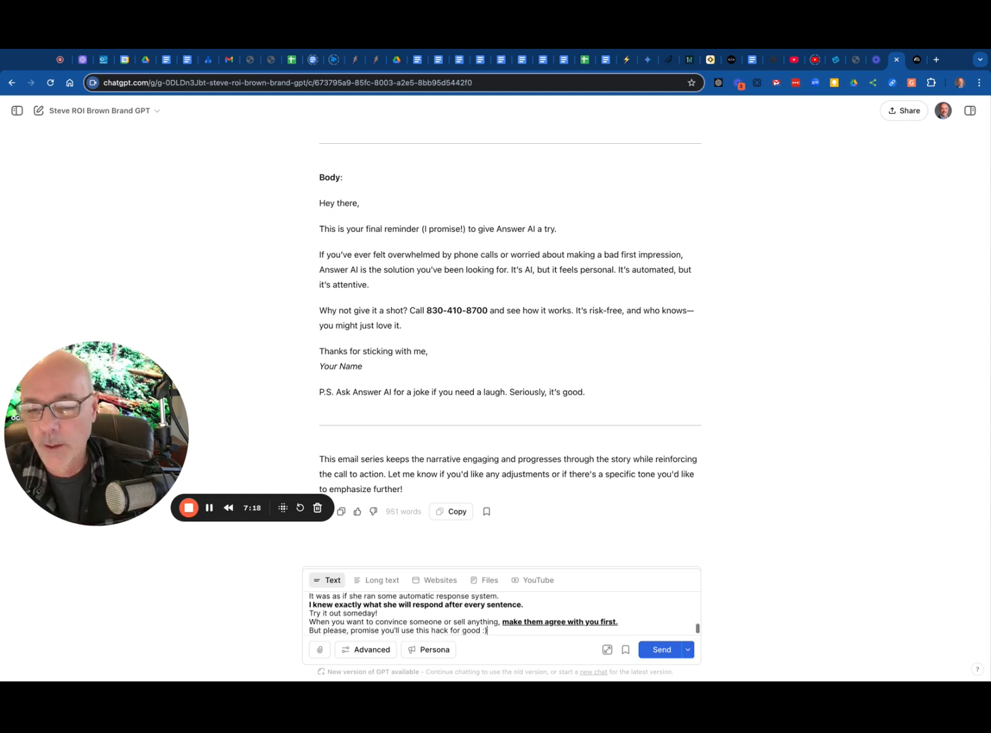
click(656, 651)
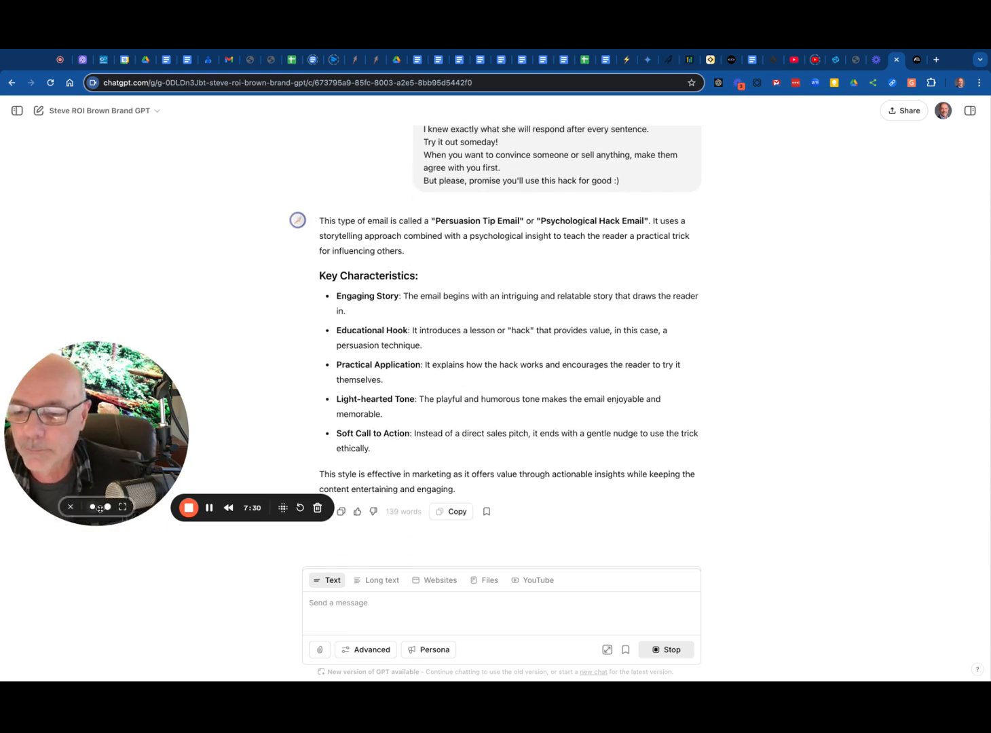
- Send the follow-up prompt "I want to write one for AnswerAI show me a suggested draft."
click(93, 507)
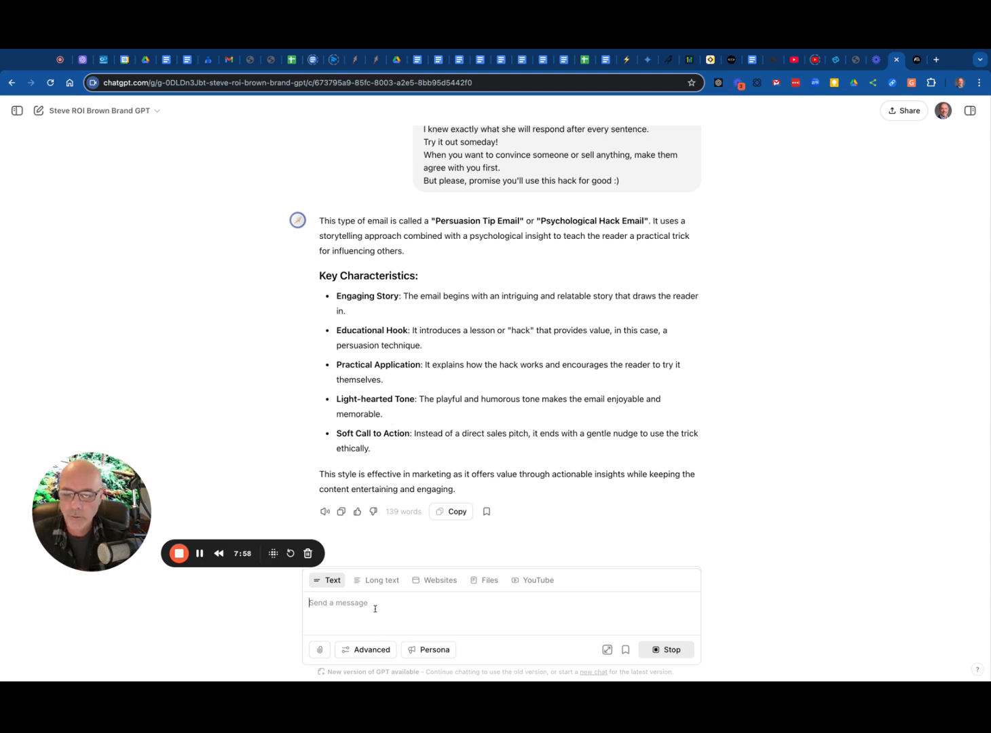
text(I want to )
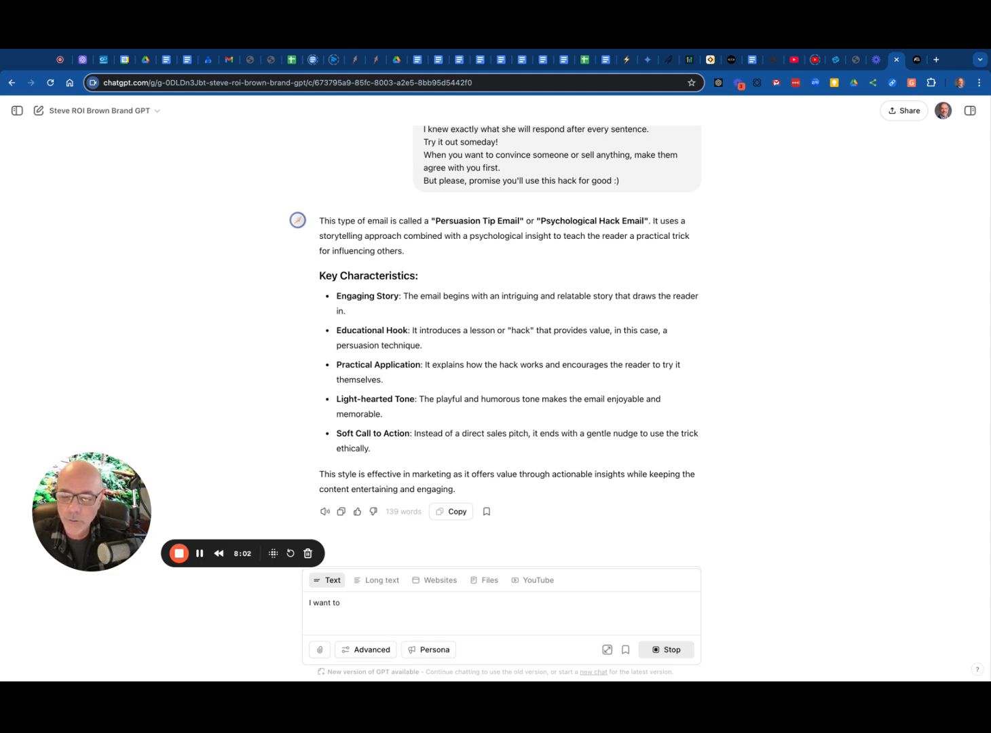
text(write one for Ans)
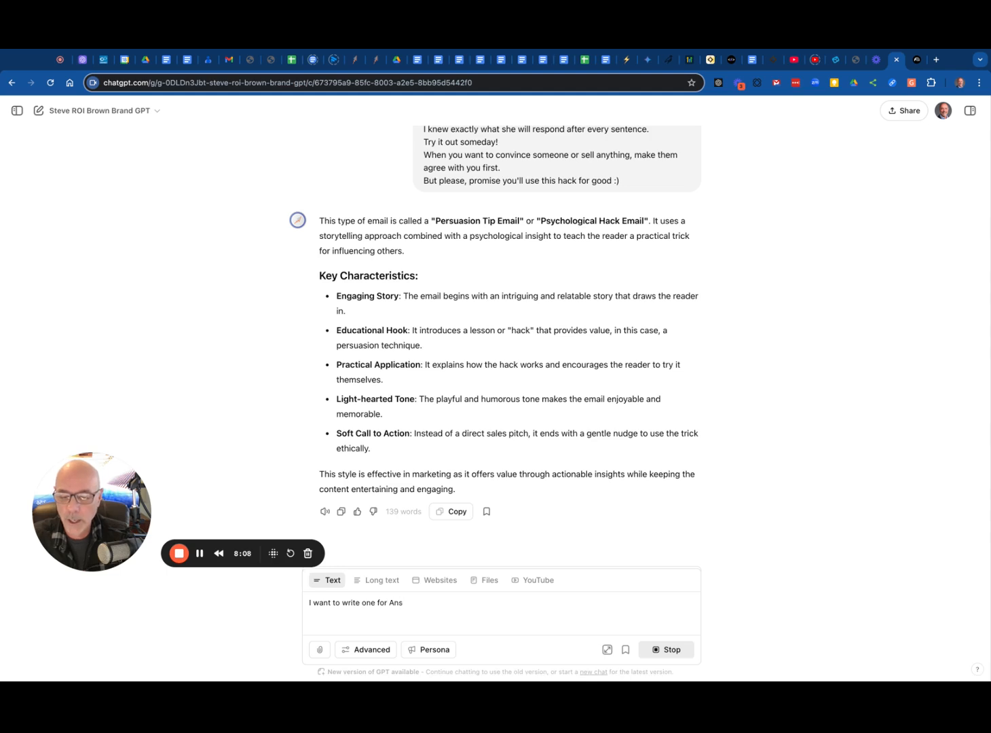
text(werAI)
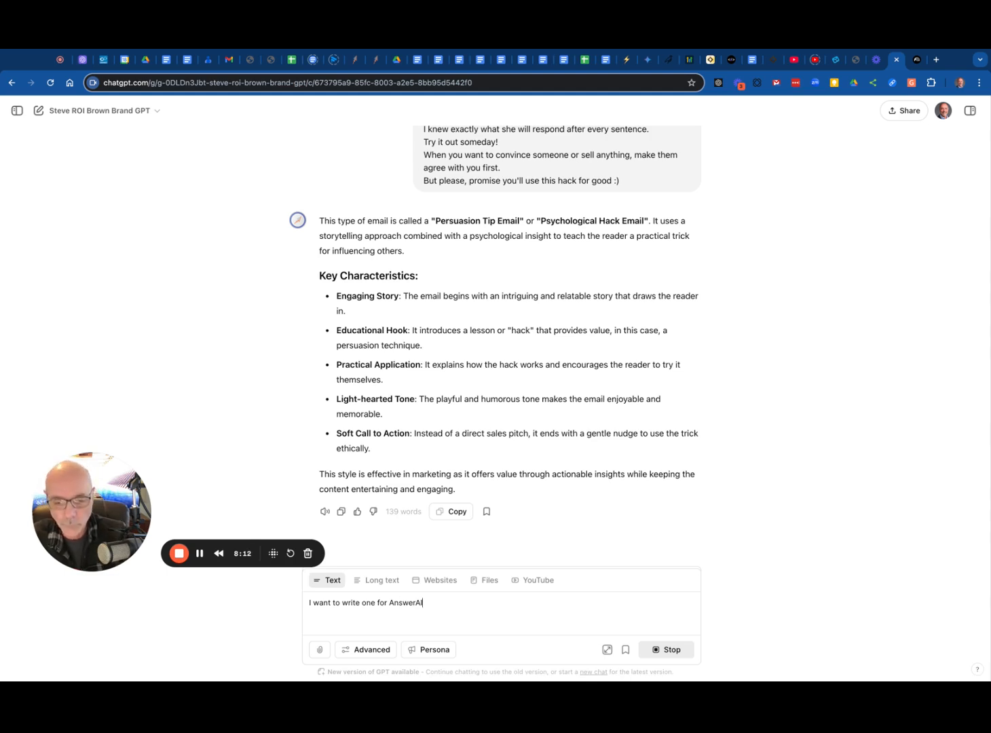
text( show )
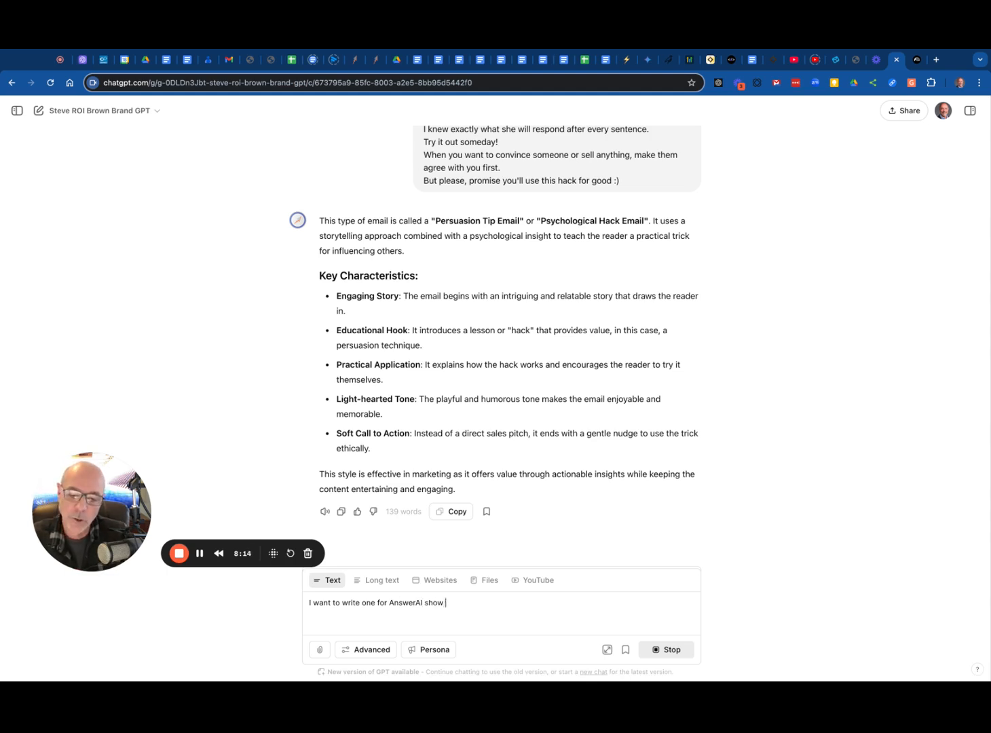
text(me a draf)
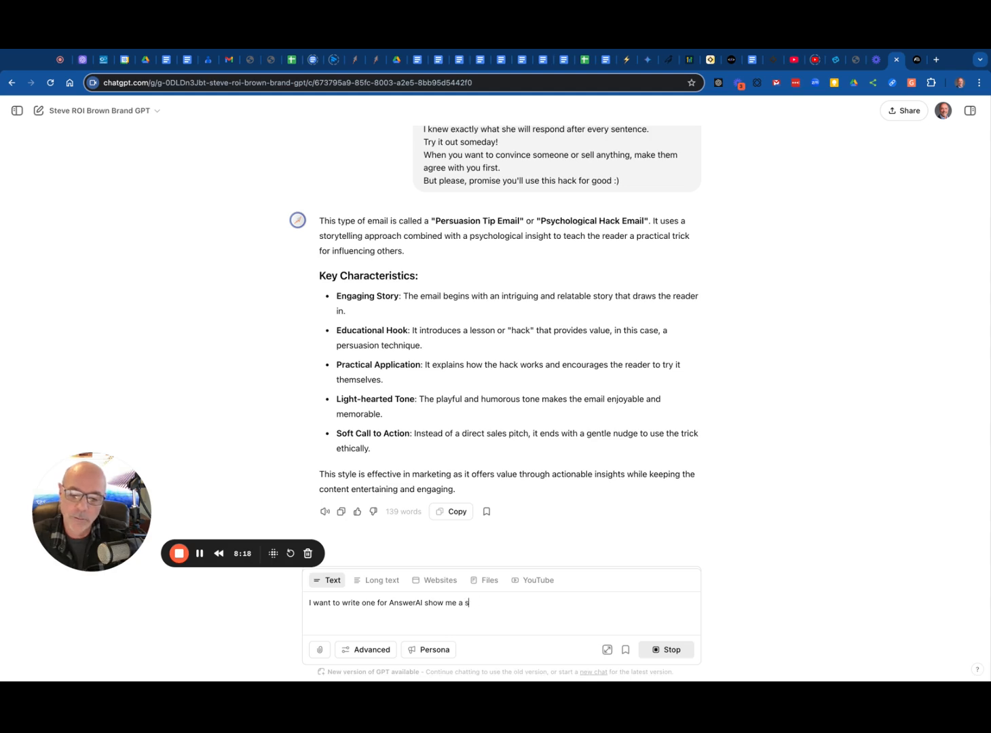
text(ested draft.)
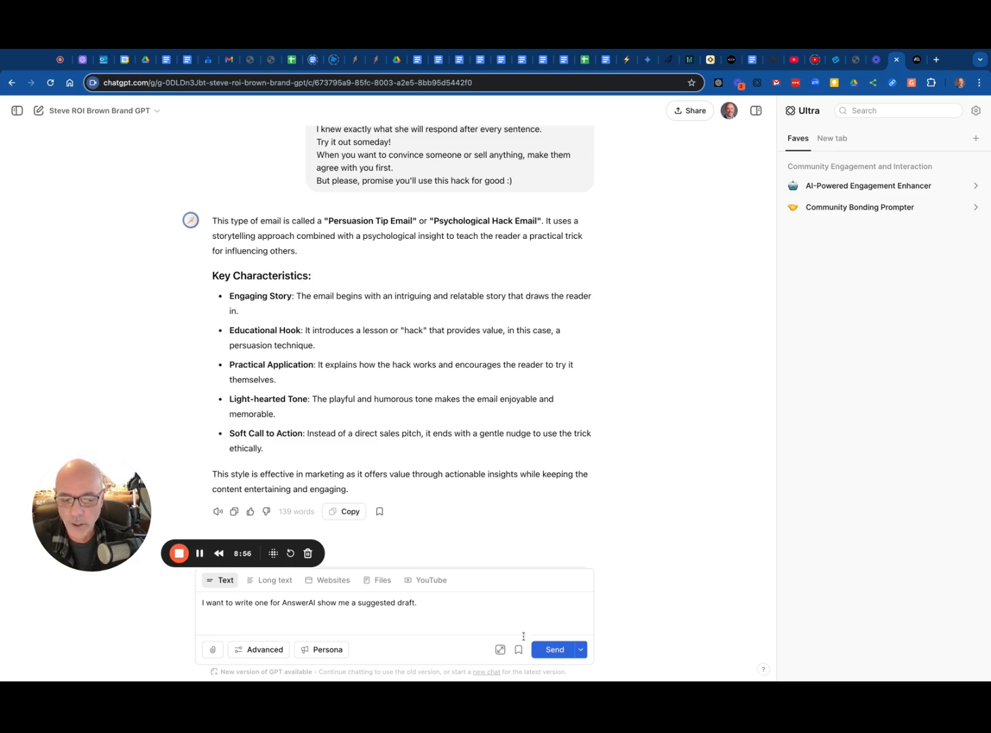
click(554, 650)
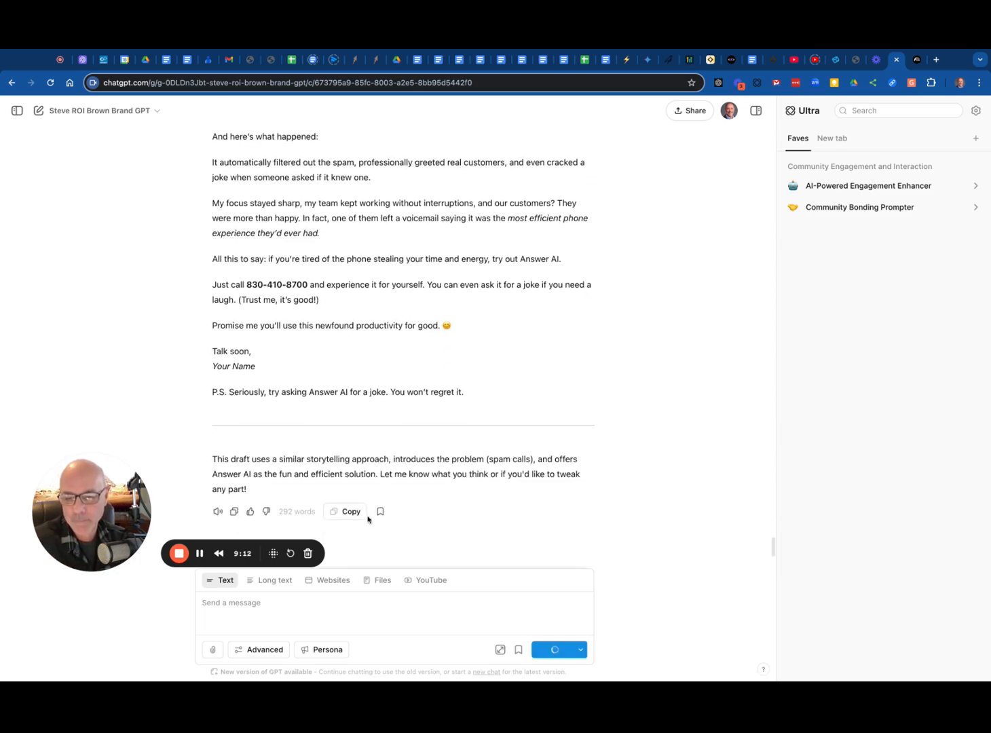
- Find the start of the generated draft and highlight its subject line "A Sneaky Trick I Learned to Handle Calls Better"
scroll(316, 455, up, 5)
scroll(316, 455, up, 4)
scroll(316, 454, down, 2)
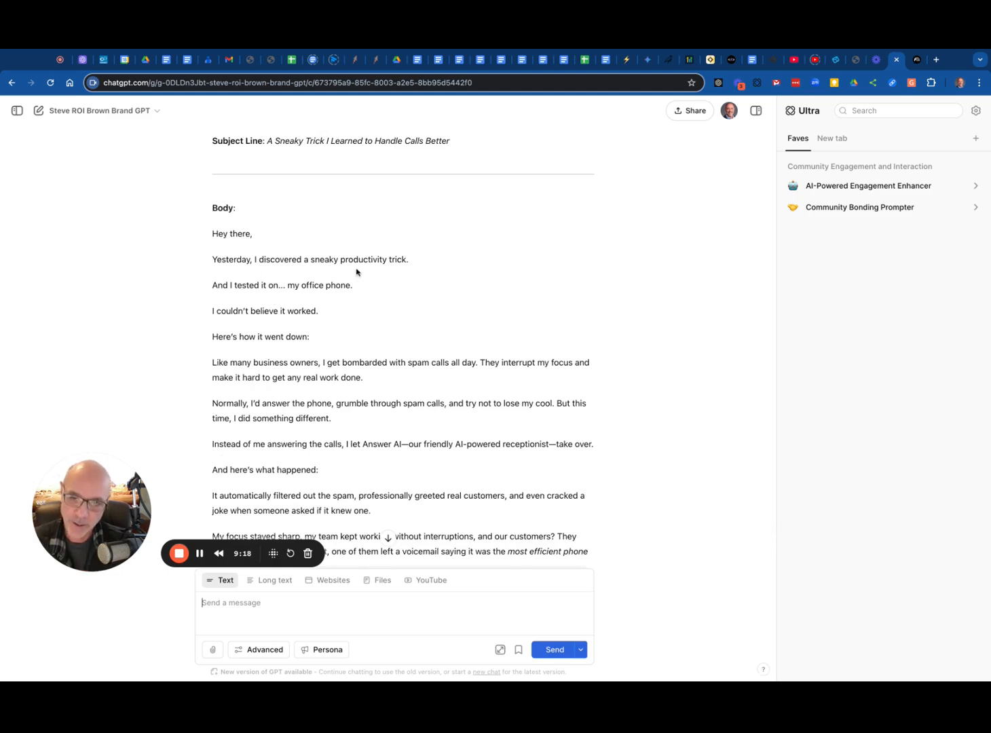
scroll(398, 270, up, 3)
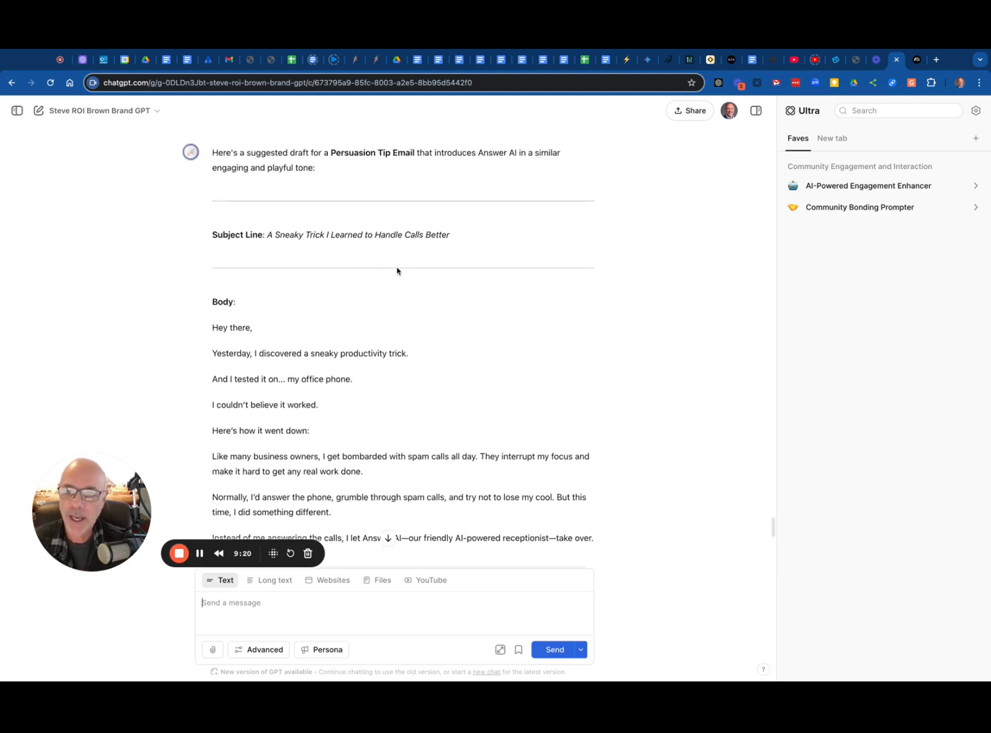
mouse_move(325, 235)
mouse_down()
mouse_move(269, 235)
mouse_move(450, 235)
mouse_up()
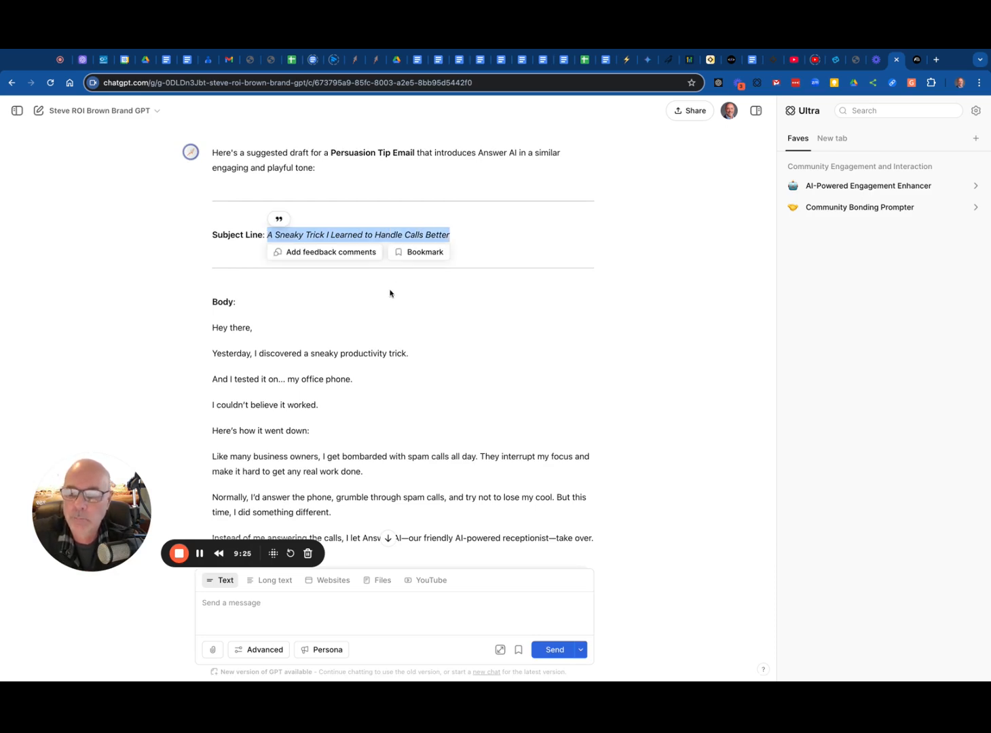
- Read the draft's body from the greeting through the spam-call story, the call to action and the P.S
scroll(394, 285, down, 3)
scroll(311, 290, down, 1)
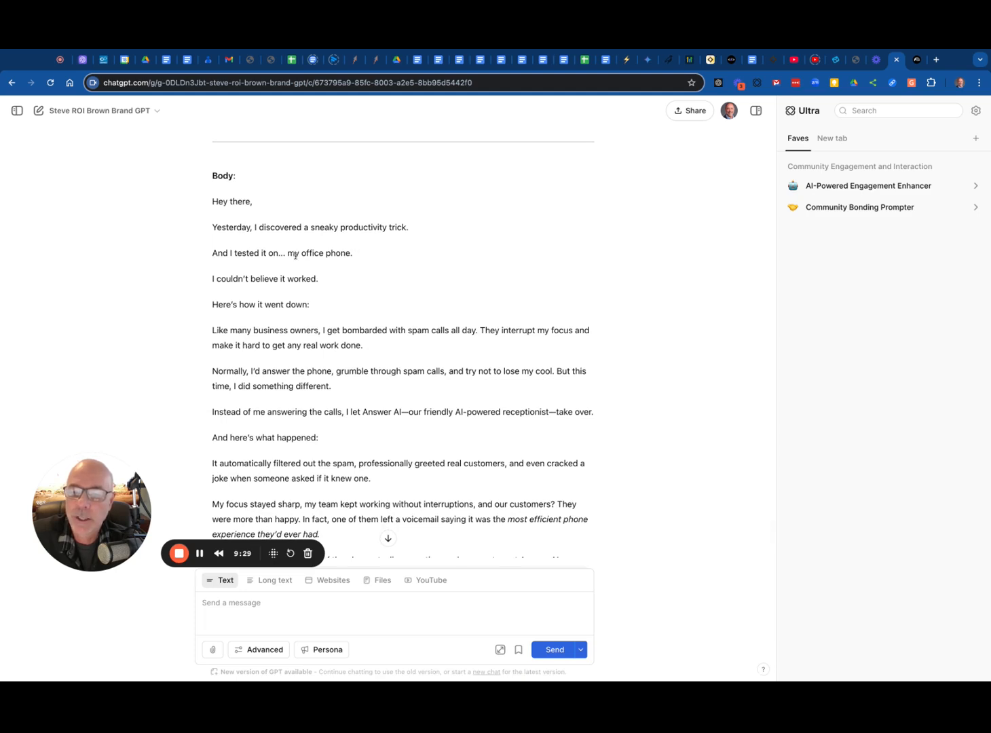
scroll(351, 263, down, 2)
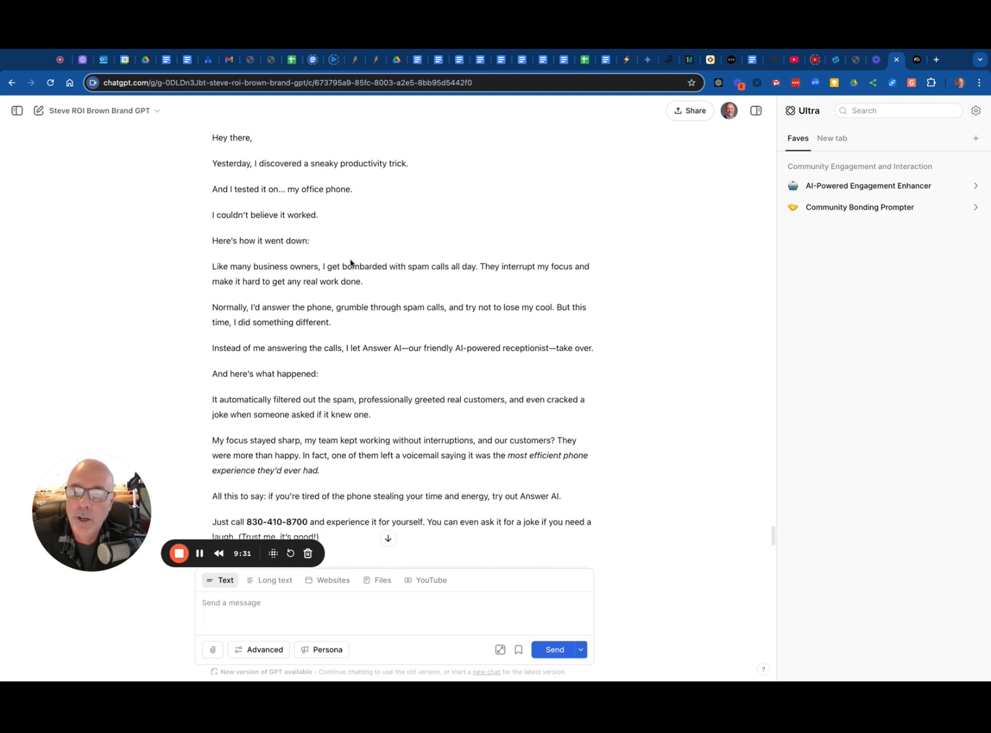
scroll(280, 204, down, 2)
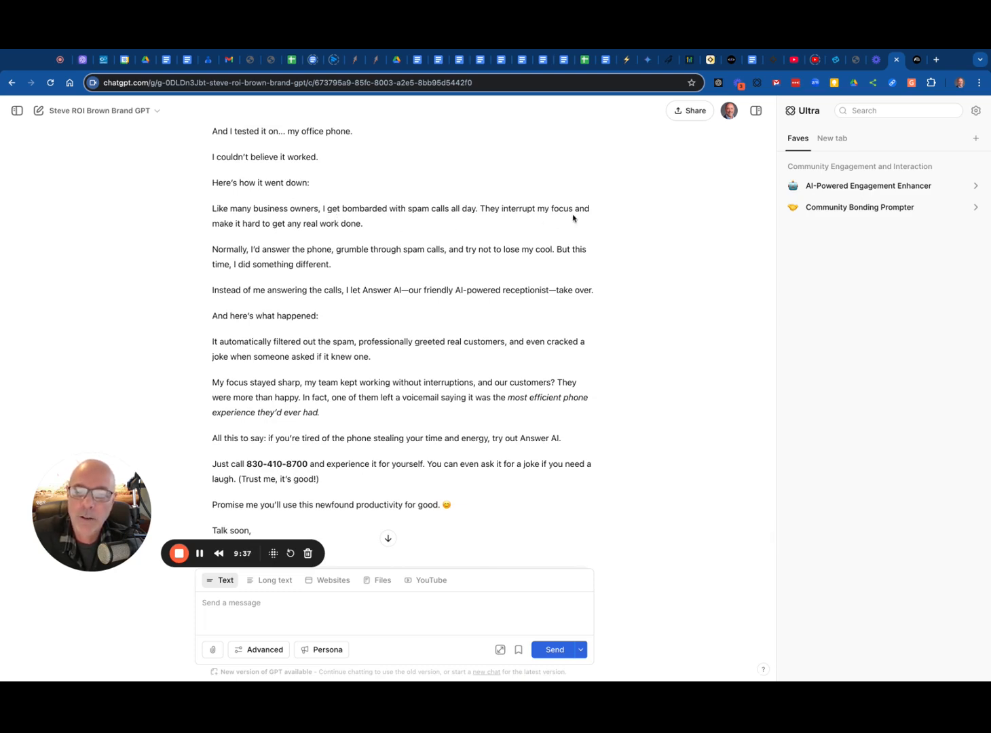
scroll(322, 241, down, 1)
scroll(322, 241, down, 1)
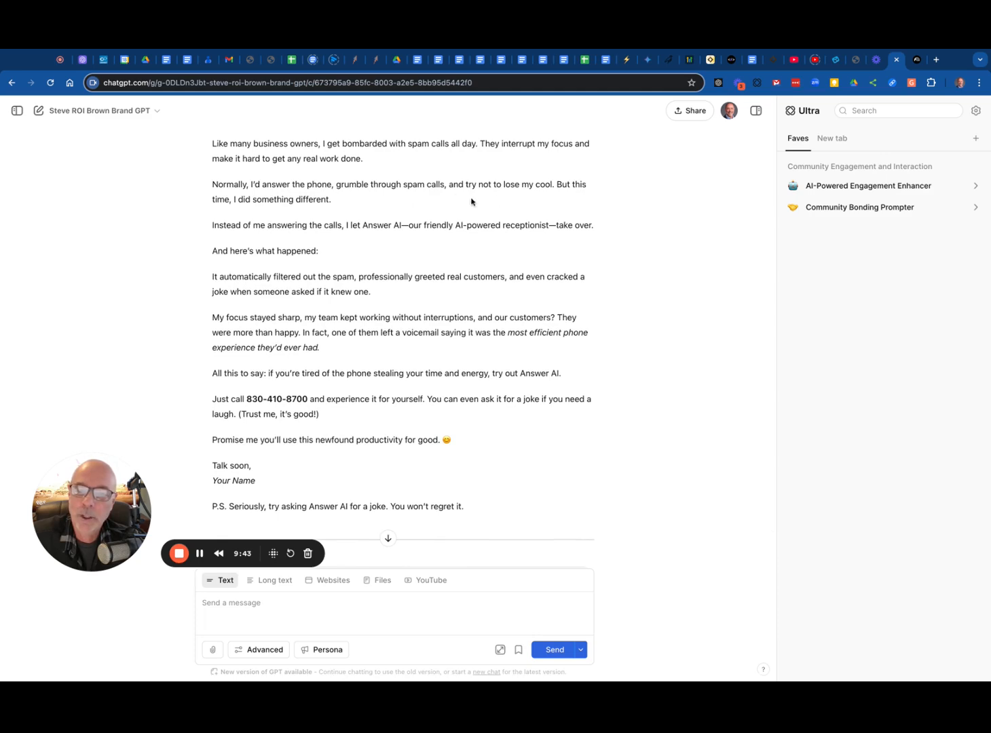
scroll(371, 211, down, 1)
scroll(369, 210, down, 2)
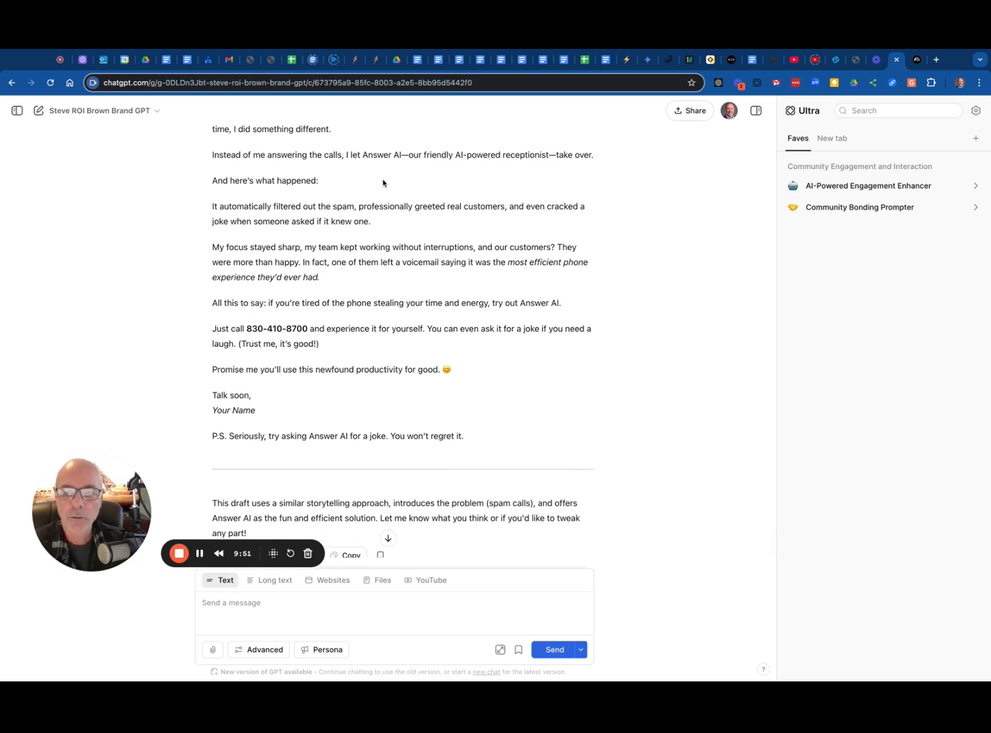
scroll(383, 185, down, 1)
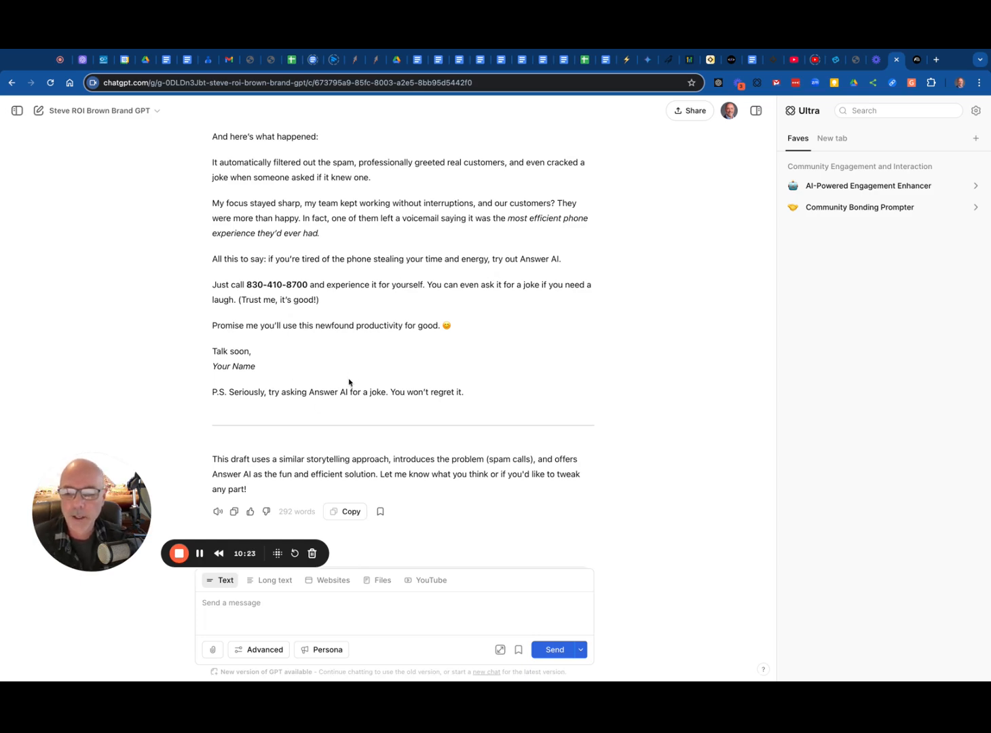
- Review the generated draft again, comparing its subject line and opening story with the original email's structure
scroll(345, 381, up, 10)
scroll(359, 372, down, 4)
scroll(393, 371, up, 5)
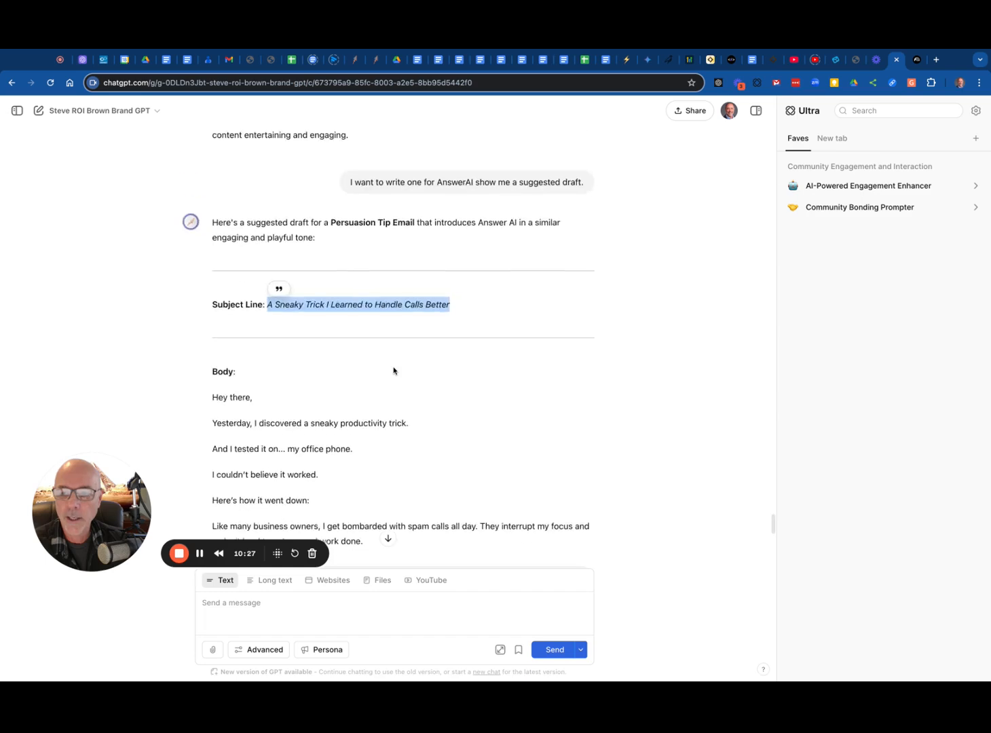
scroll(394, 371, down, 4)
scroll(394, 371, up, 3)
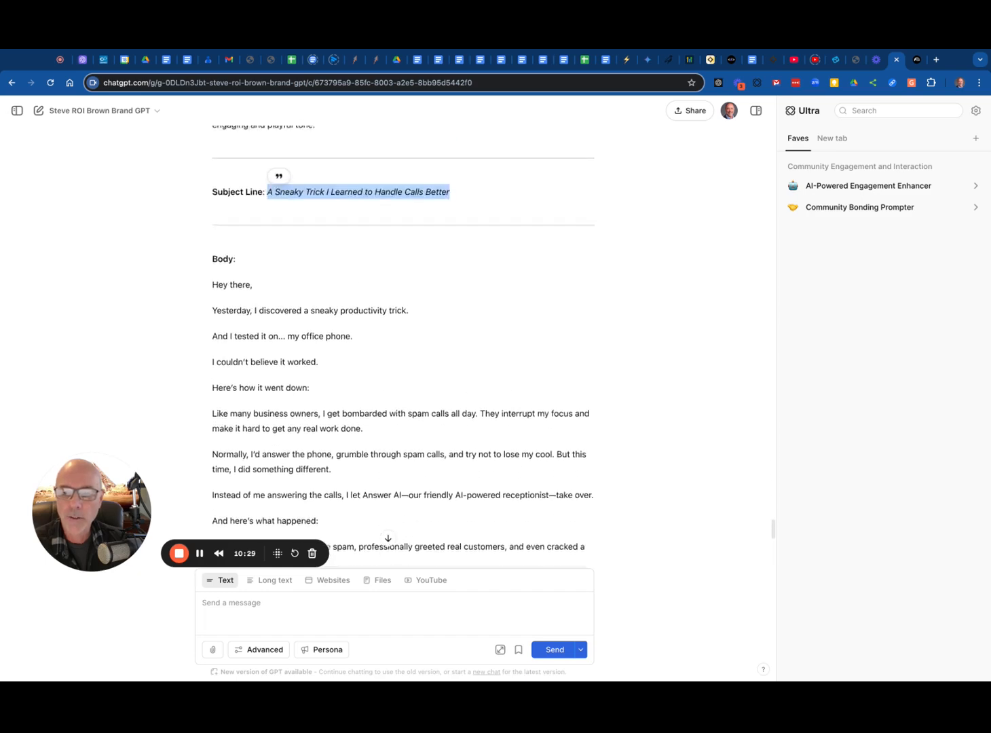
scroll(394, 370, down, 5)
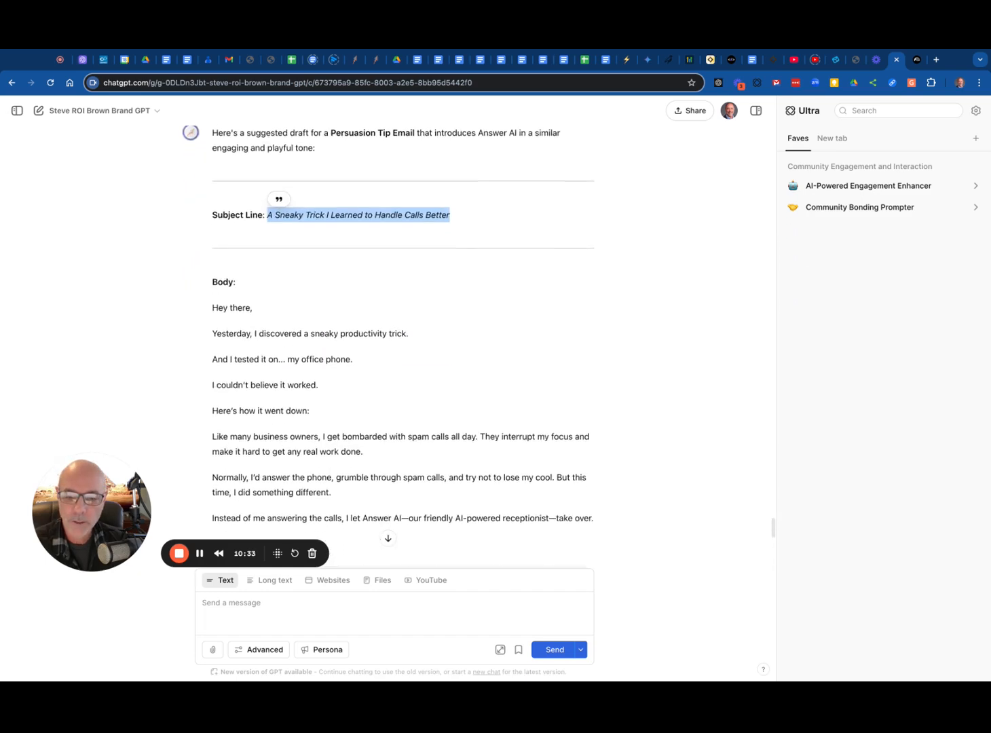
scroll(402, 346, down, 5)
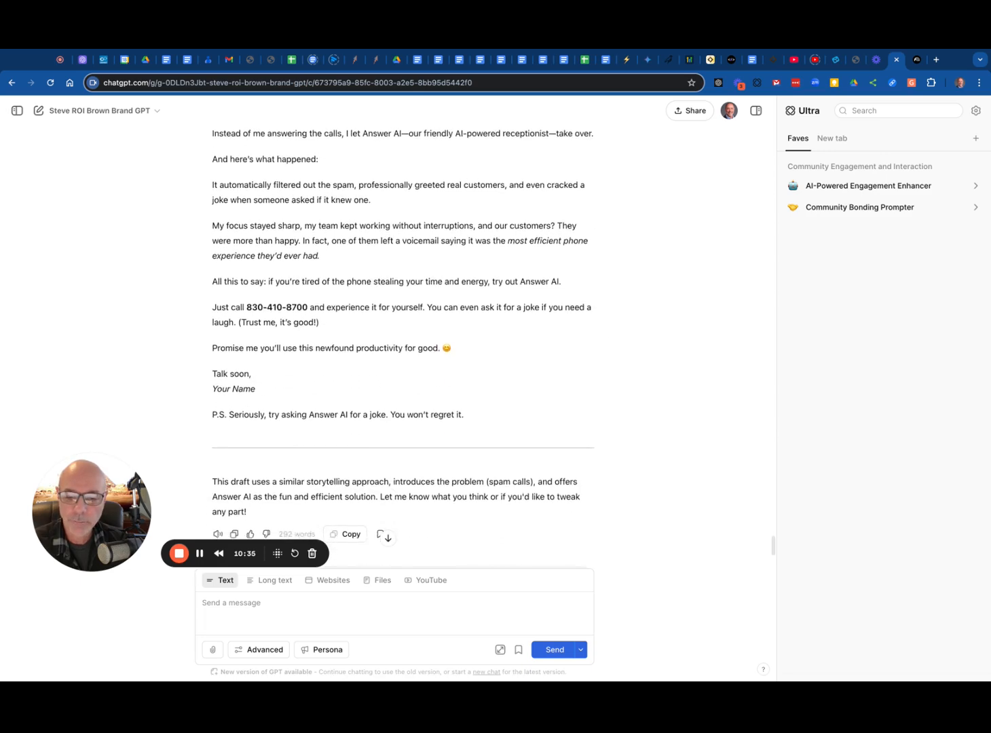
click(381, 605)
text(Sh)
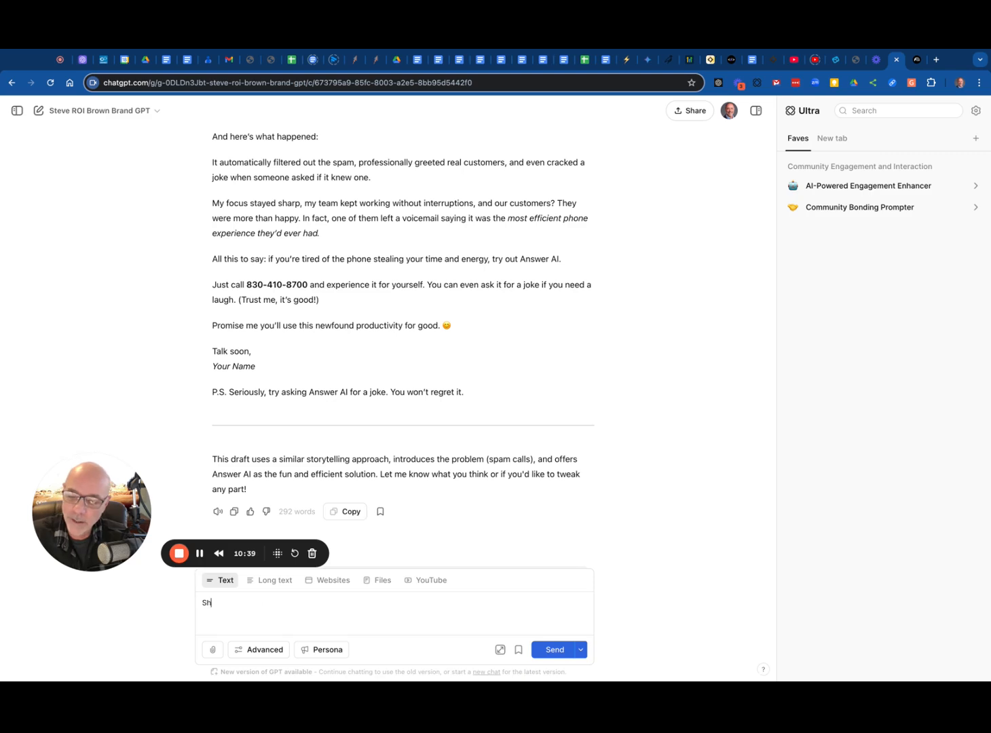
key(BackSpace)
key(BackSpace)
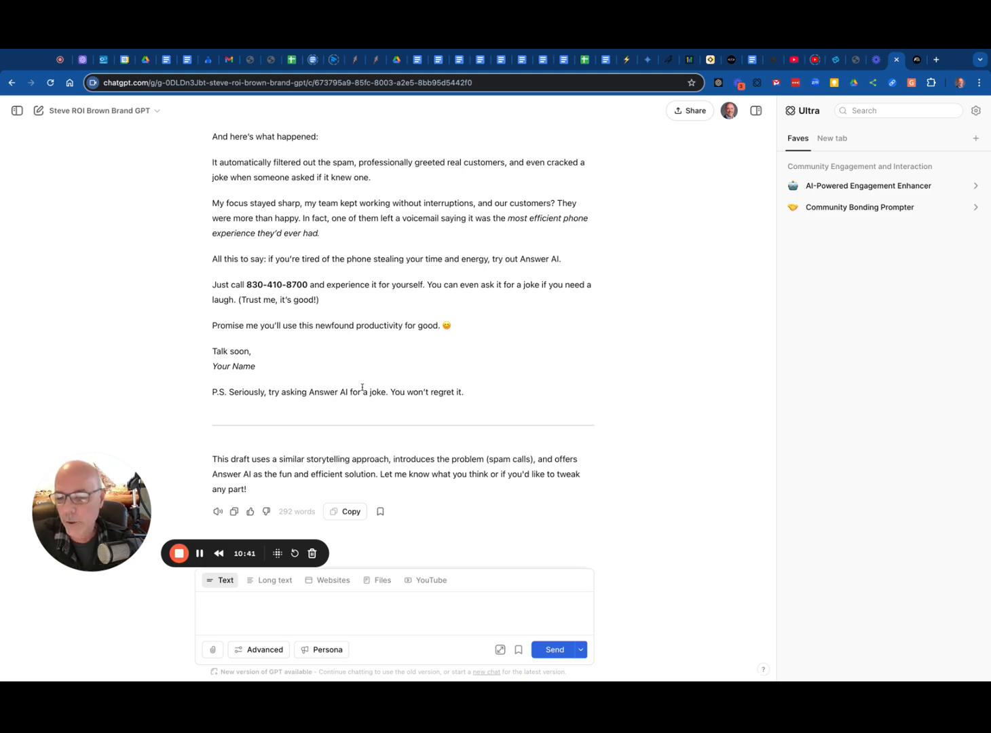
- Rate the spam-call draft as a good response and look over its closing paragraphs
click(251, 514)
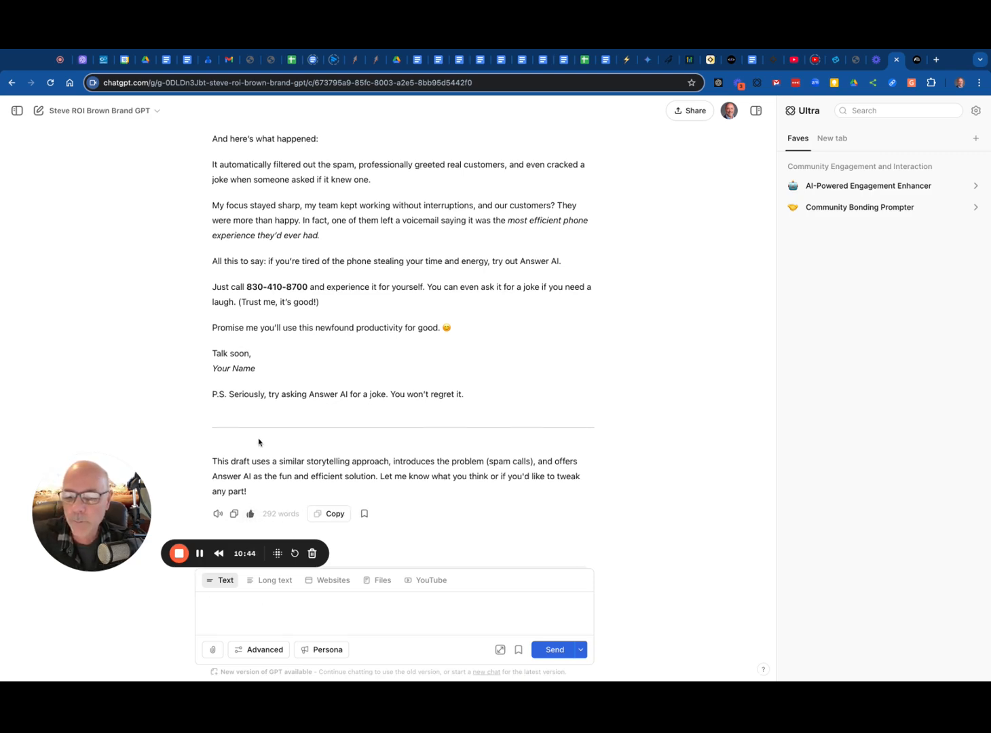
scroll(274, 417, up, 3)
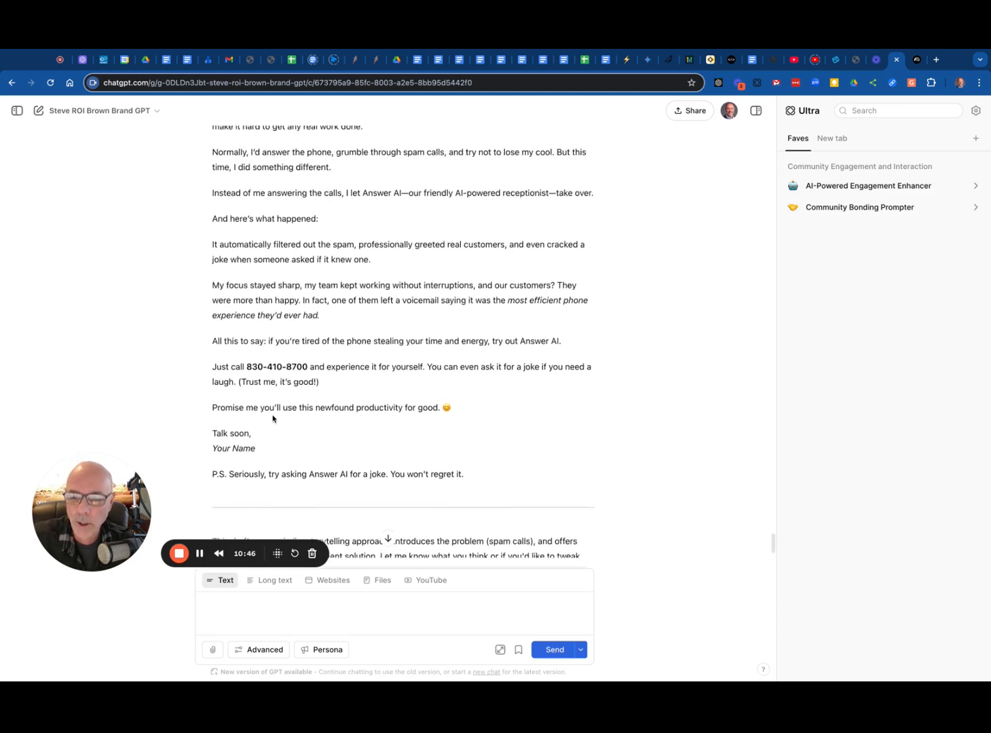
scroll(272, 419, down, 3)
scroll(273, 419, up, 3)
scroll(287, 355, down, 3)
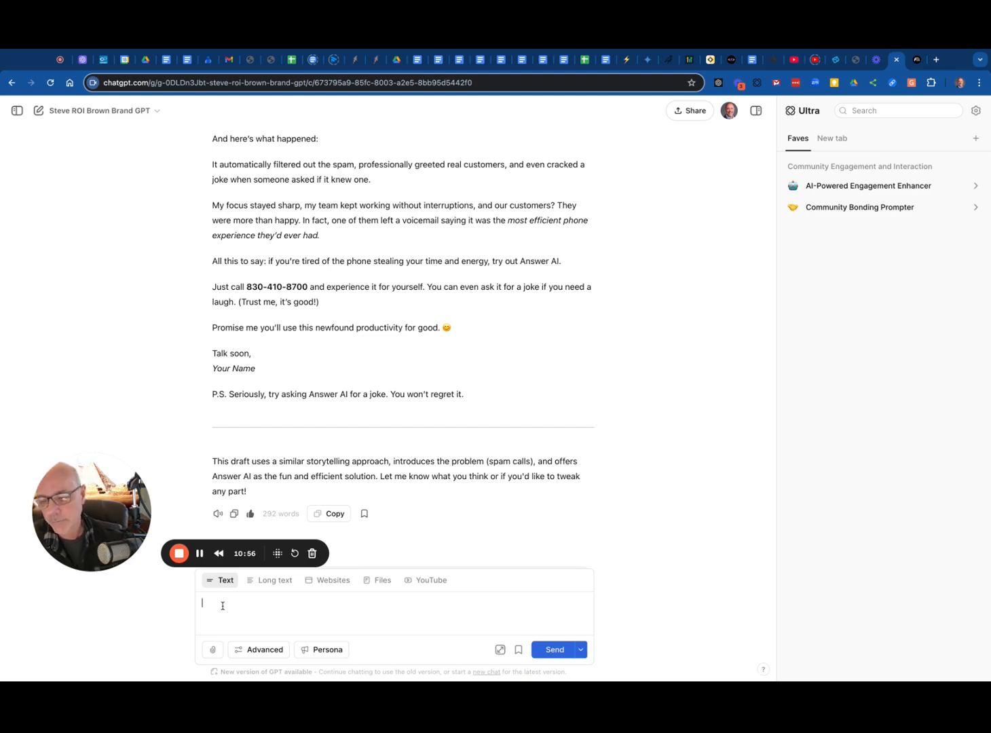
- Send the follow-up prompt "How would draft this as a Pre-Suasion version"
text(How)
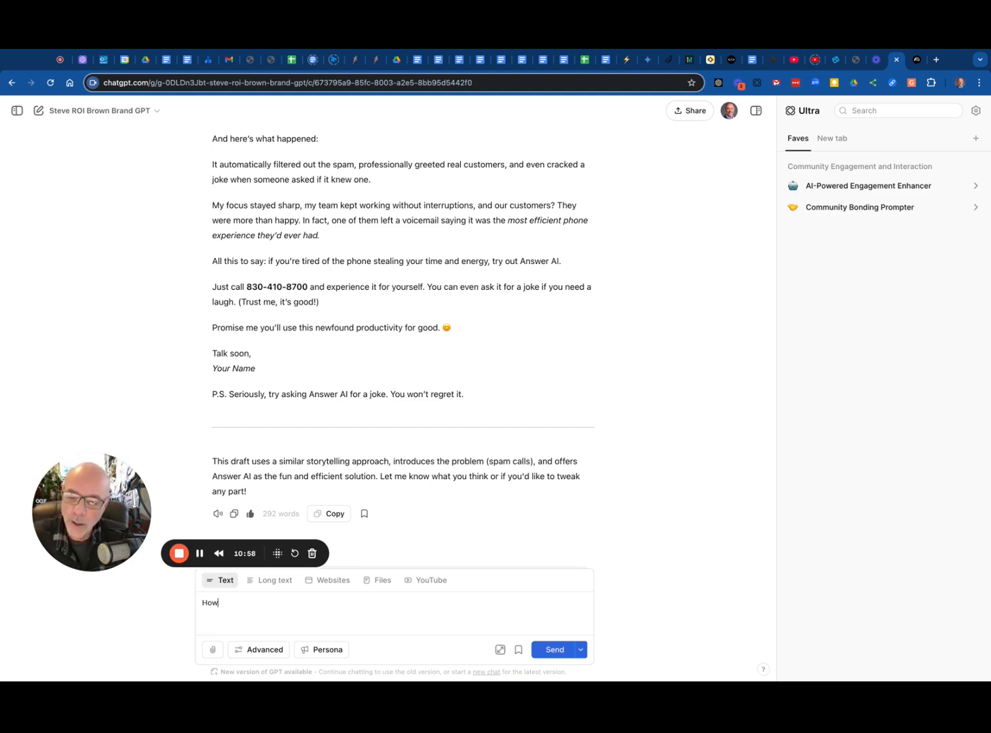
text( would )
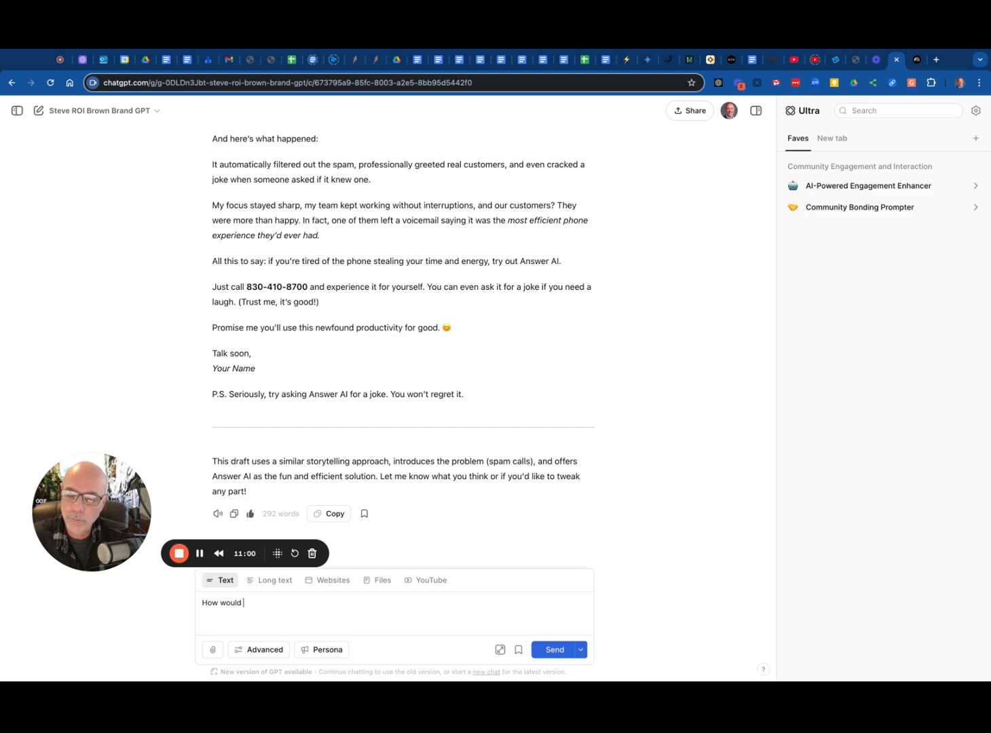
text(draft this)
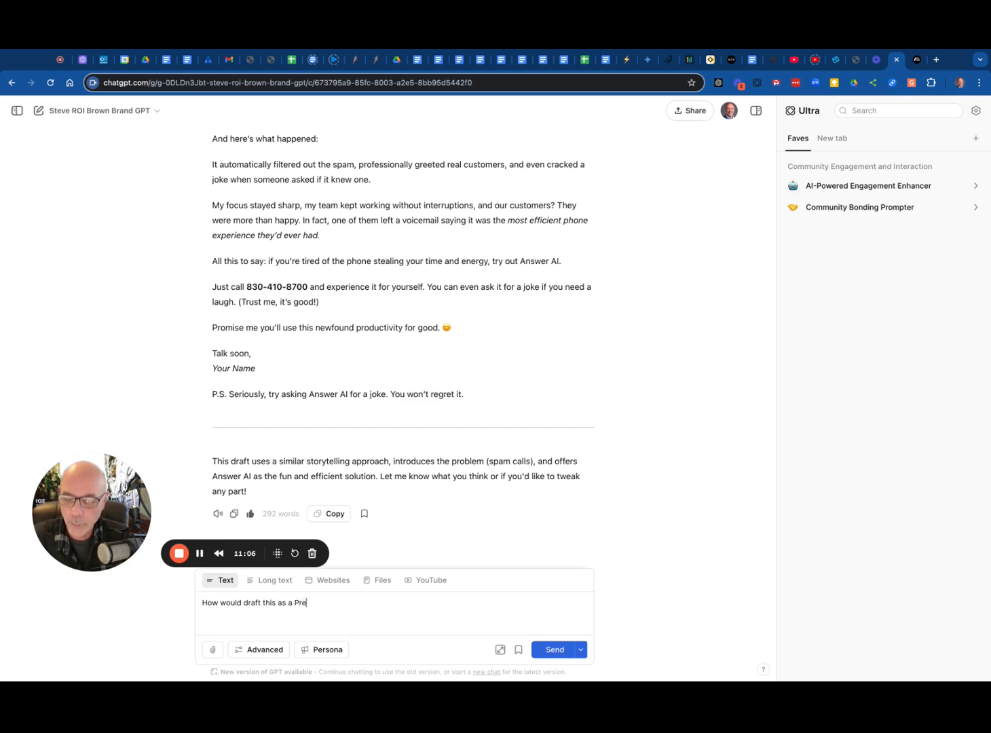
text(as a Pre-Suasion)
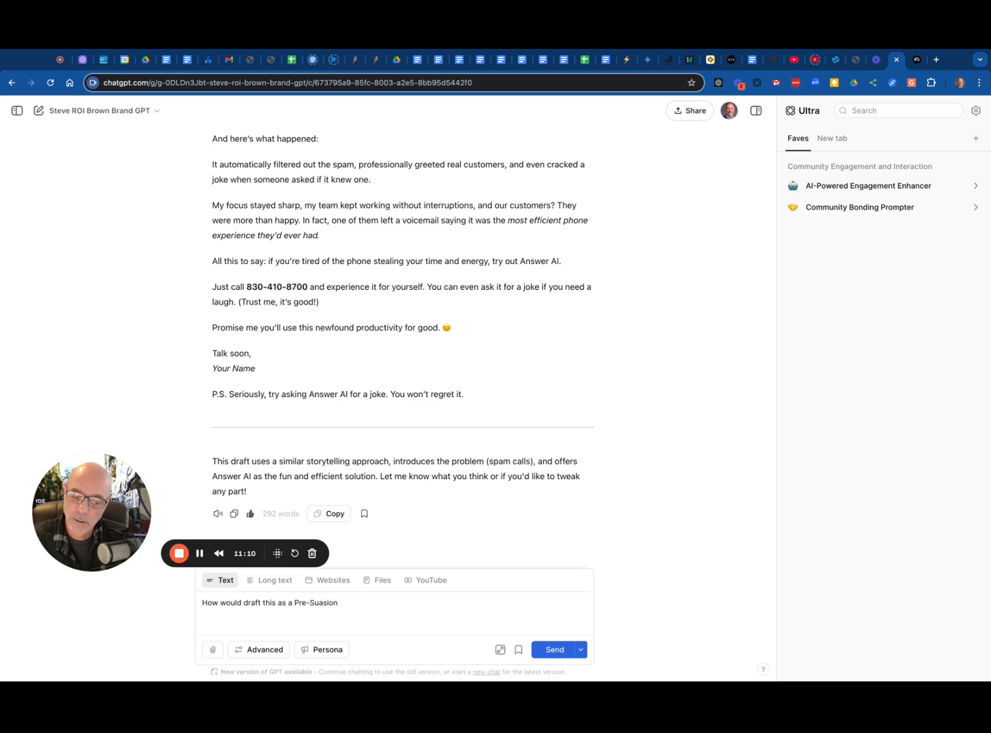
text( version)
key(Return)
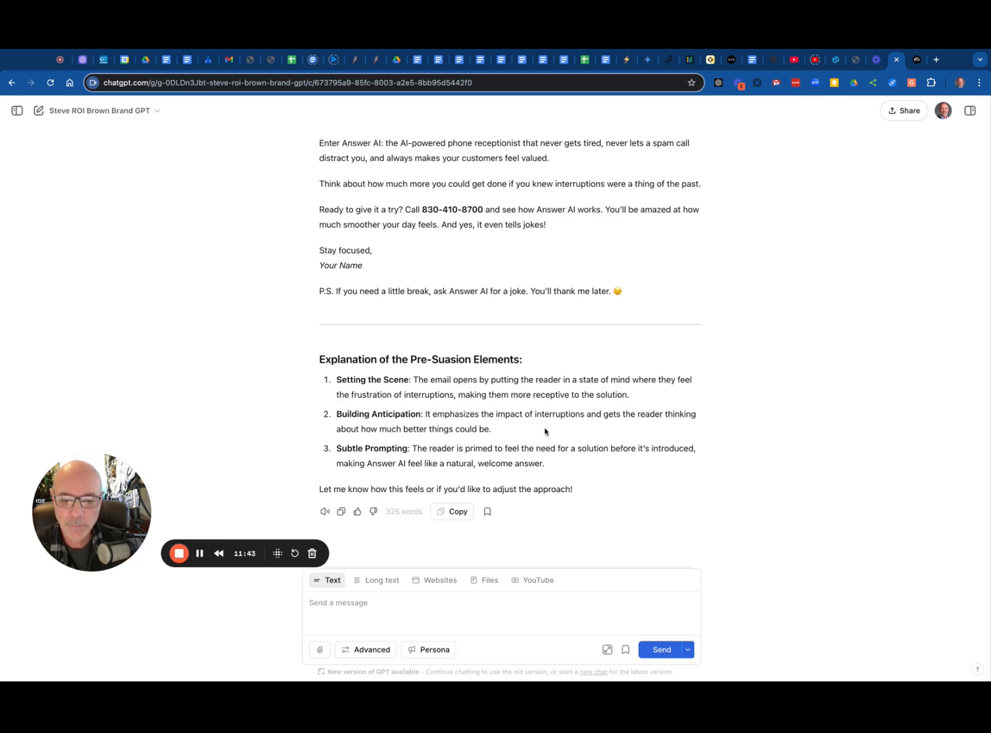
- Read the Pre-Suasion draft from its opening scene through the call to action, the P.S. and the explanation of its elements
scroll(519, 461, up, 4)
scroll(519, 461, up, 3)
scroll(450, 345, down, 1)
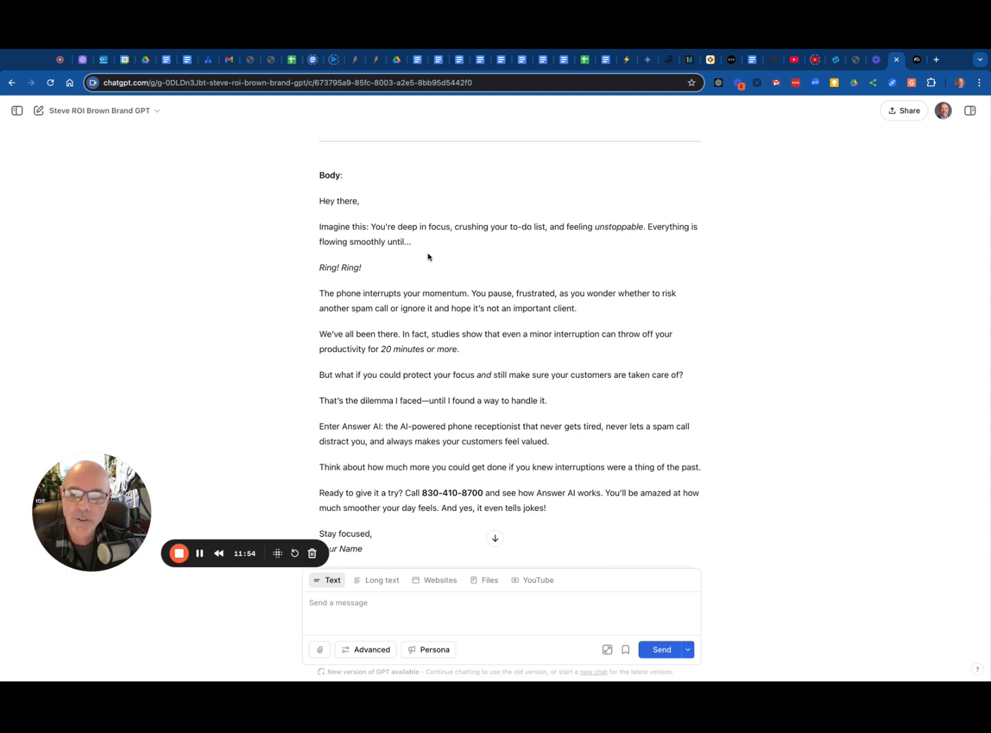
scroll(427, 256, down, 3)
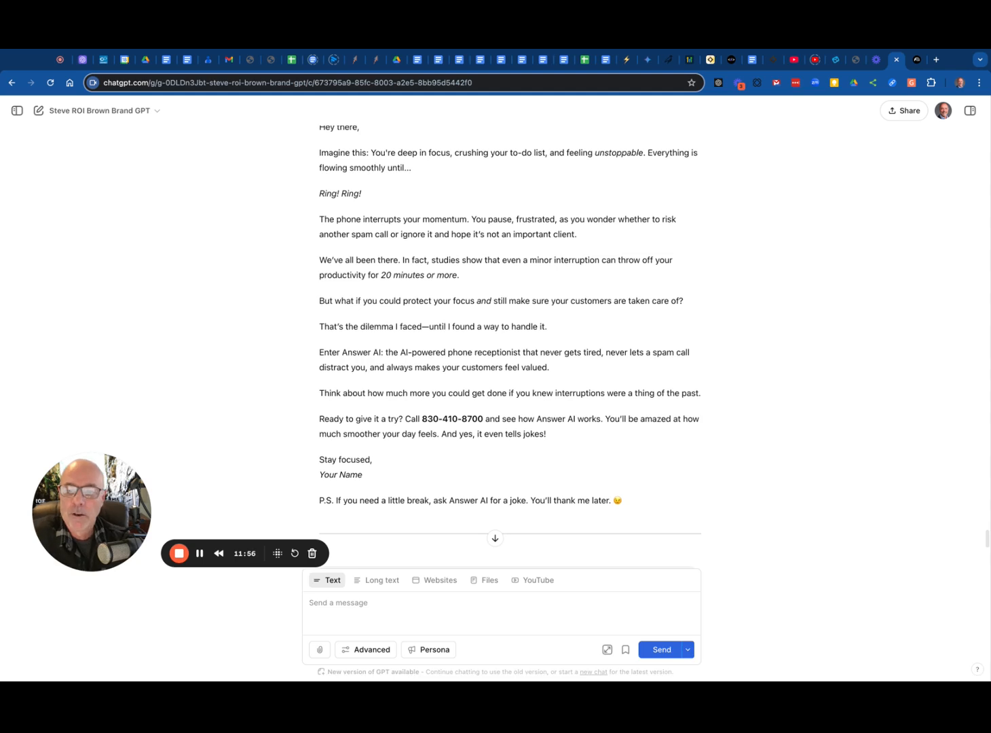
scroll(414, 174, down, 3)
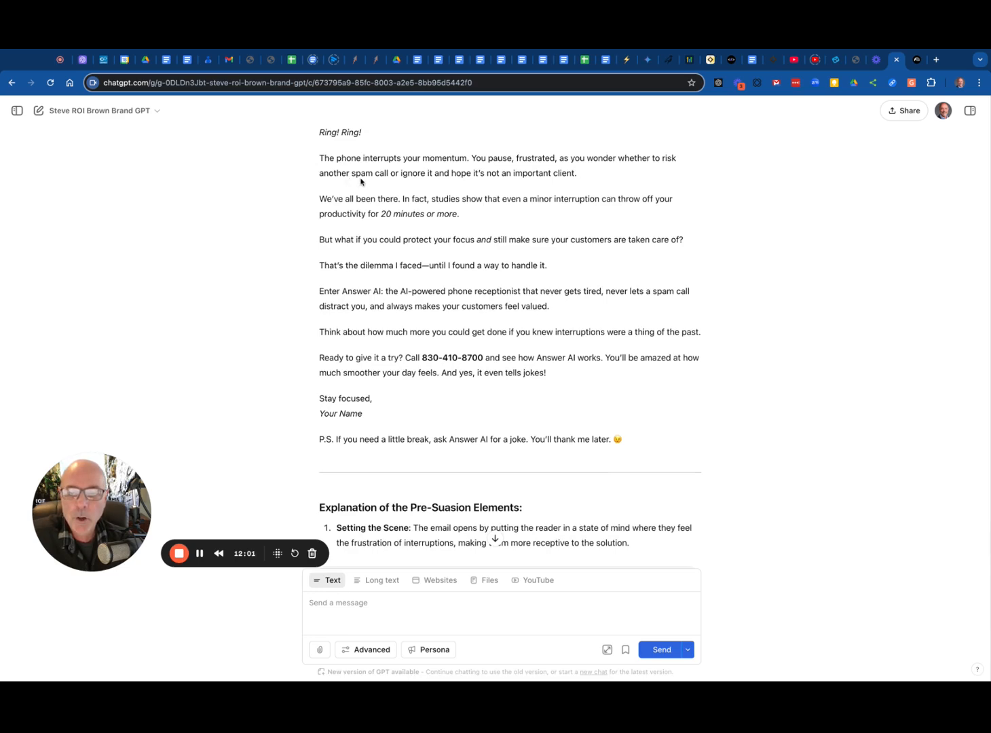
scroll(457, 191, down, 2)
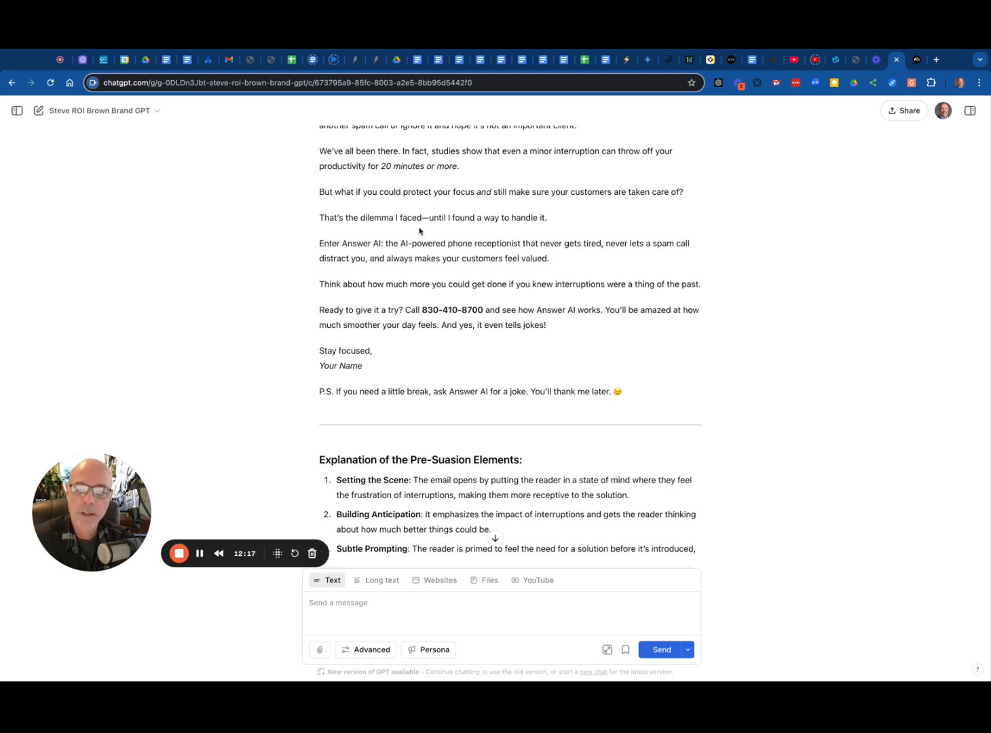
scroll(465, 239, down, 2)
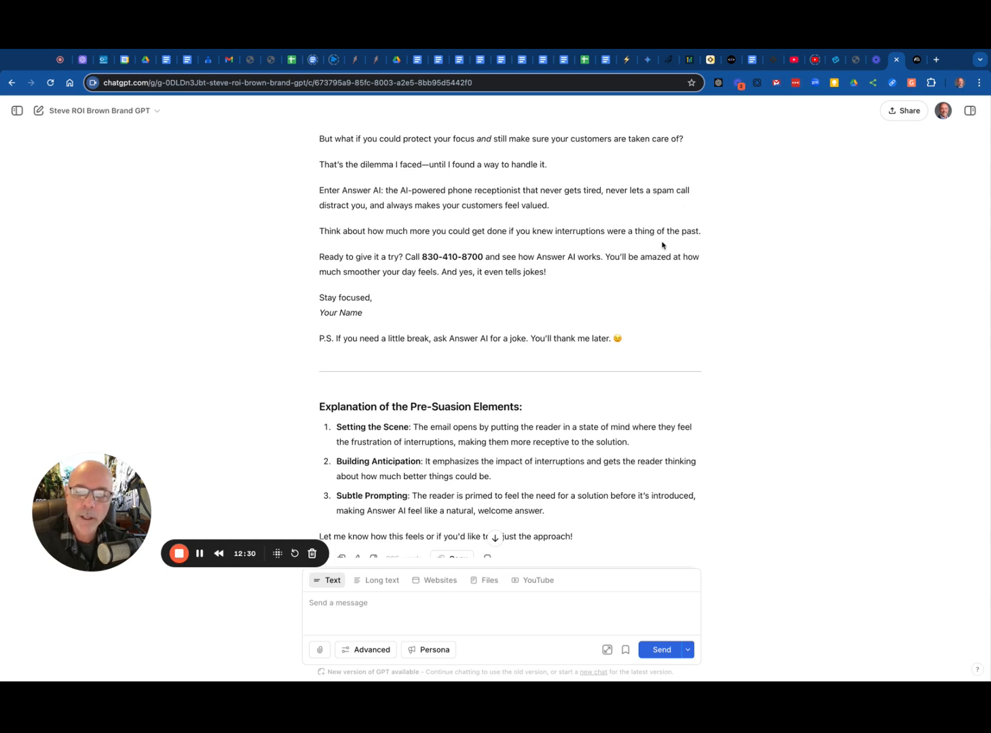
scroll(471, 309, down, 2)
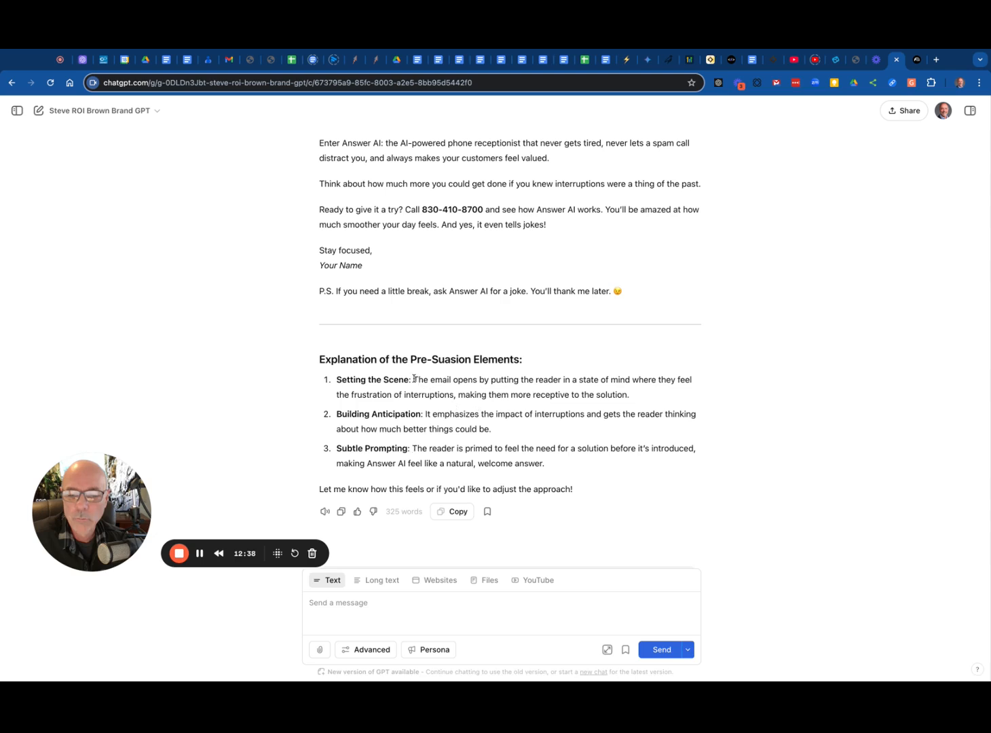
- Highlight and read the "Setting the Scene" and "Building Anticipation" descriptions in the explanation of the Pre-Suasion elements
drag(414, 380, 632, 396)
click(527, 433)
drag(423, 414, 491, 429)
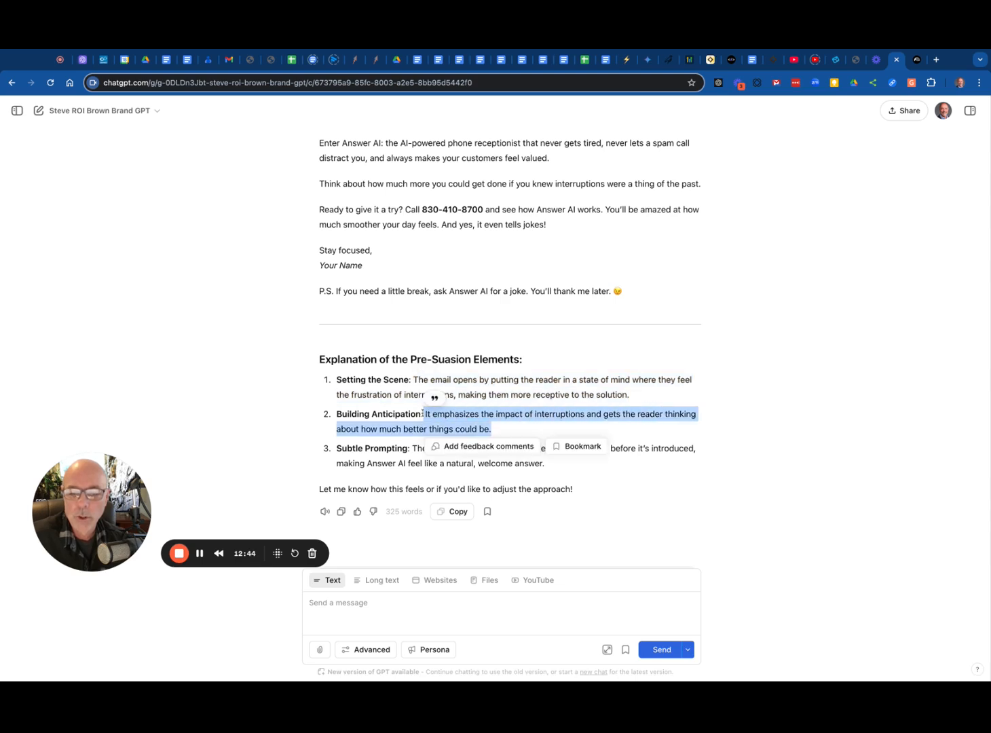
click(584, 431)
scroll(519, 414, up, 5)
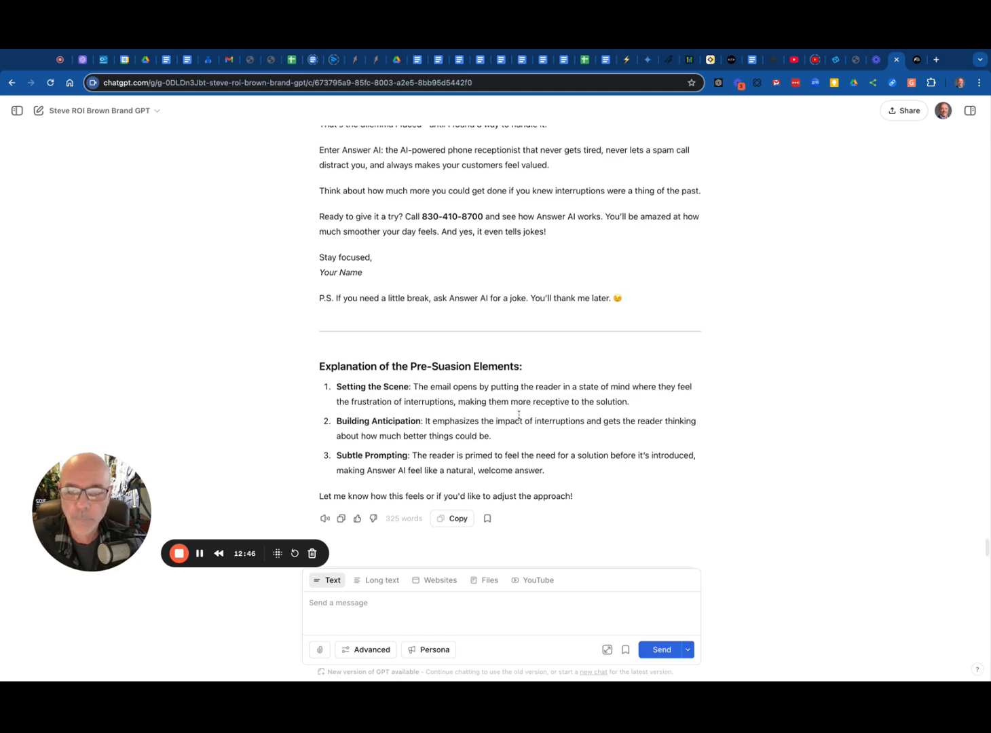
scroll(518, 415, down, 5)
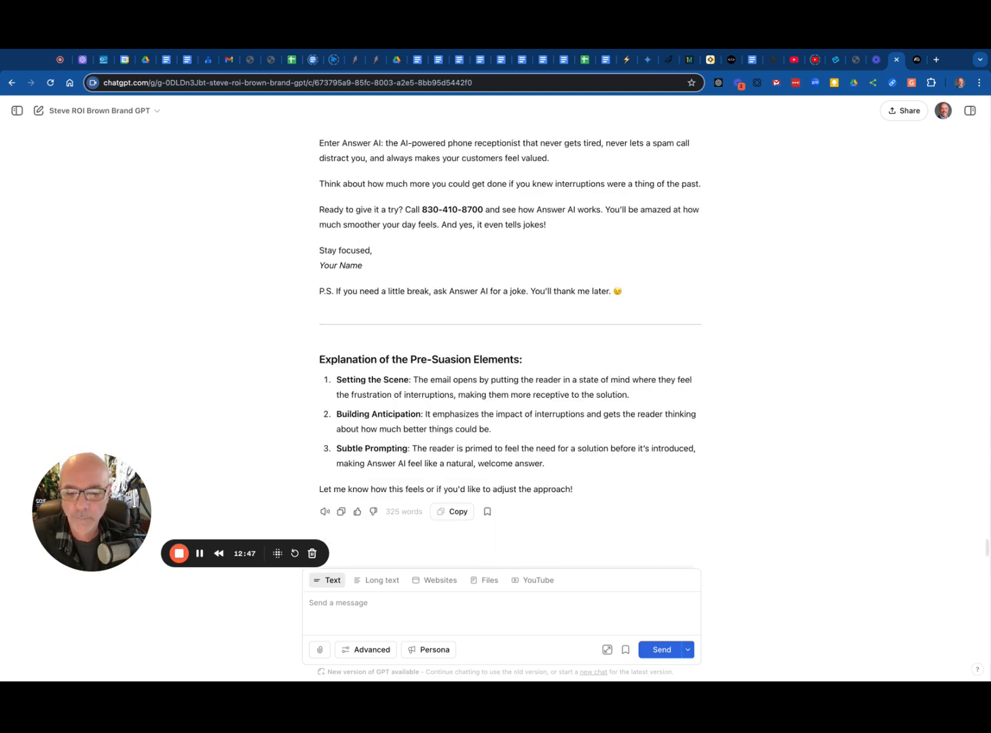
- Begin a new follow-up prompt with the words "How can you revise this to", leaving it unsent
click(389, 601)
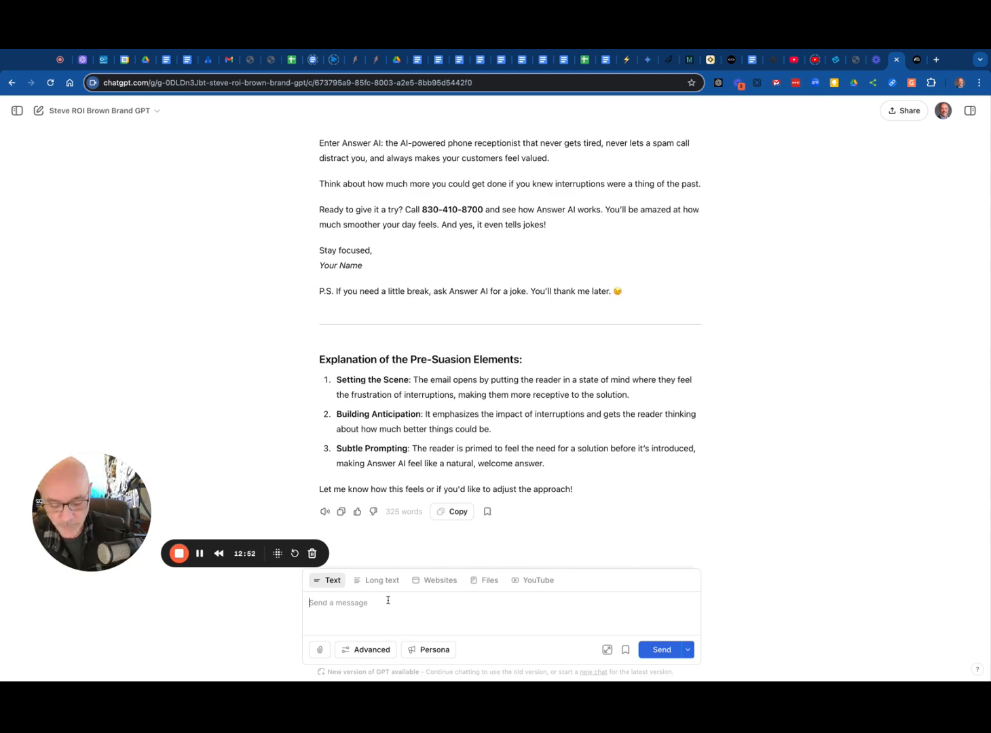
text(How)
text( can you )
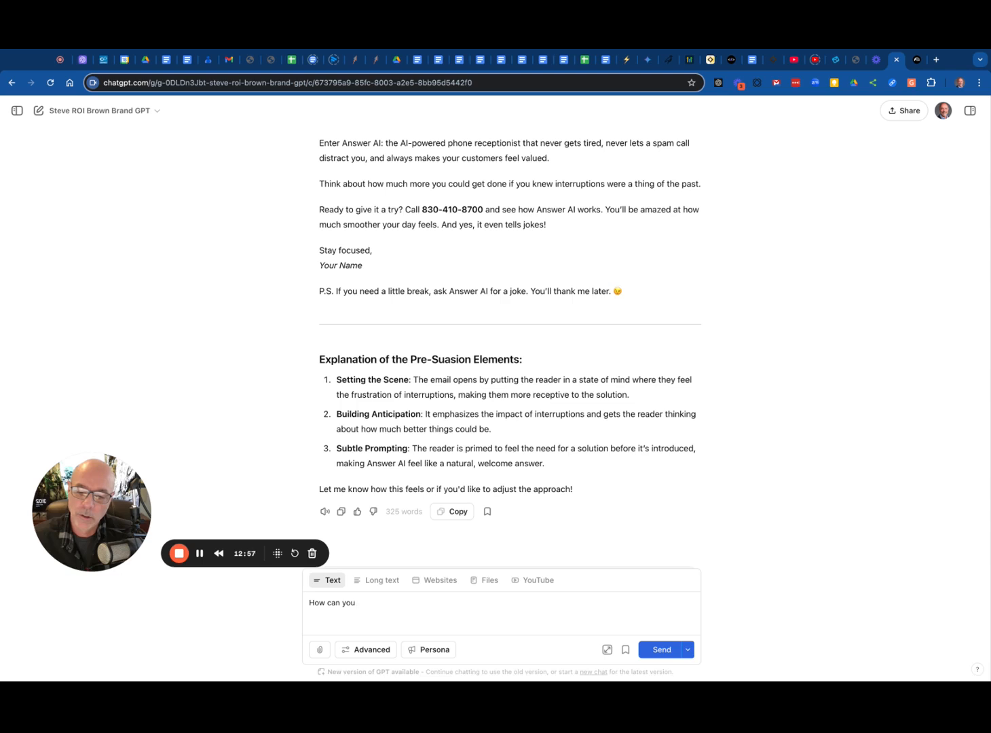
text(revise this to)
- Highlight the draft's question about protecting your focus and its opening "You're deep in focus" passage to examine the wording
scroll(502, 339, up, 8)
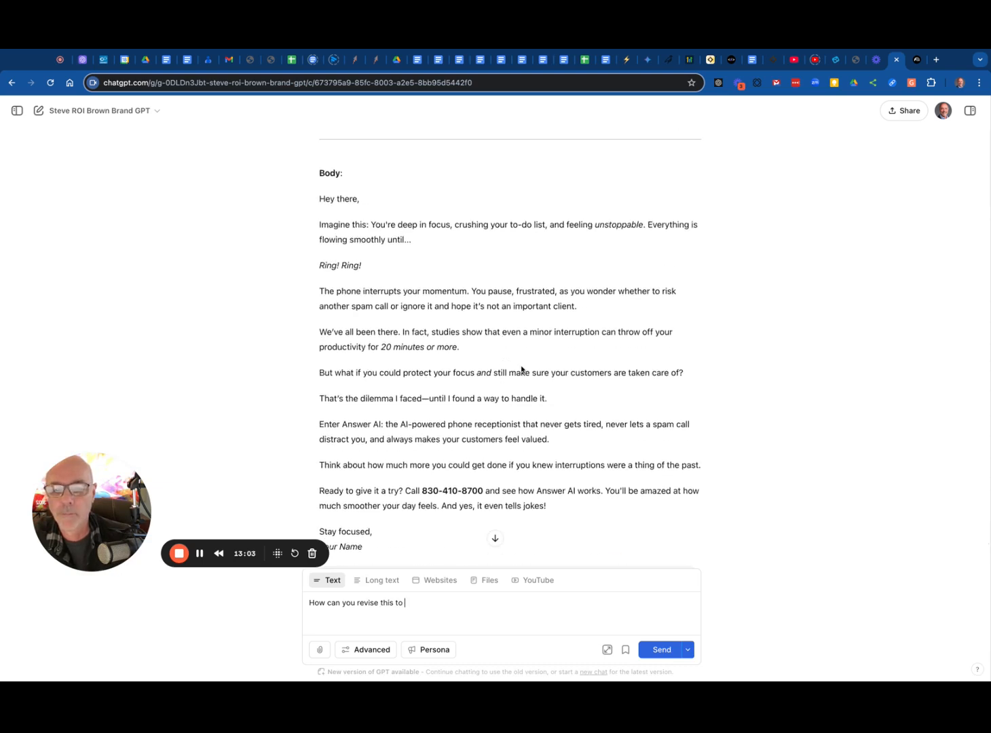
triple_click(320, 373)
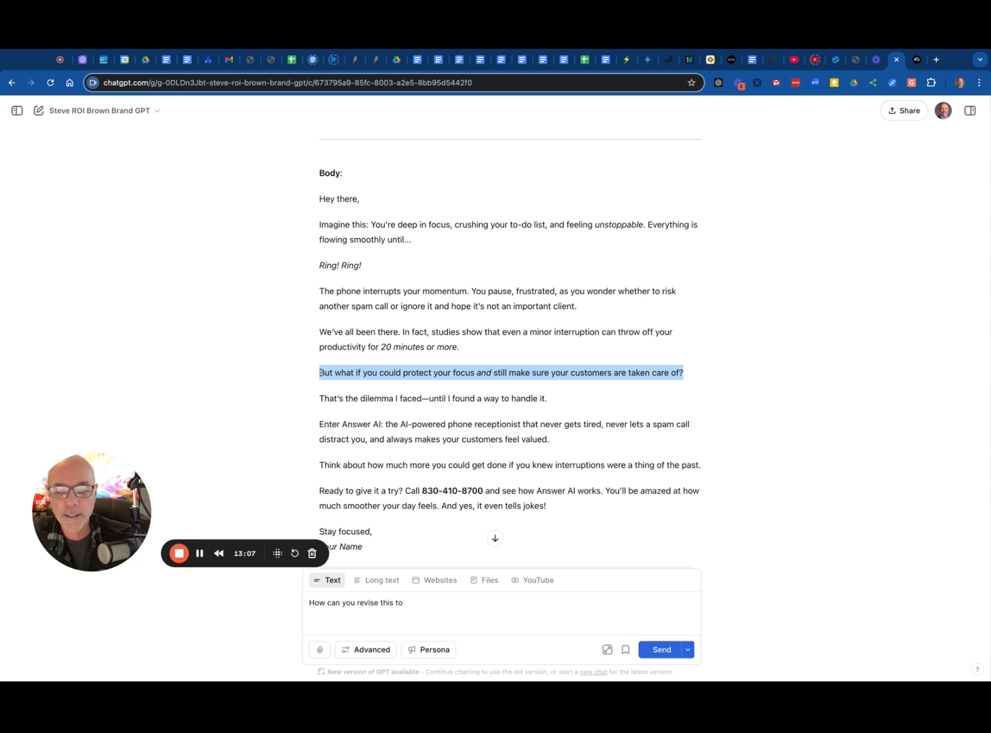
scroll(474, 261, down, 2)
scroll(474, 262, up, 3)
drag(372, 270, 410, 284)
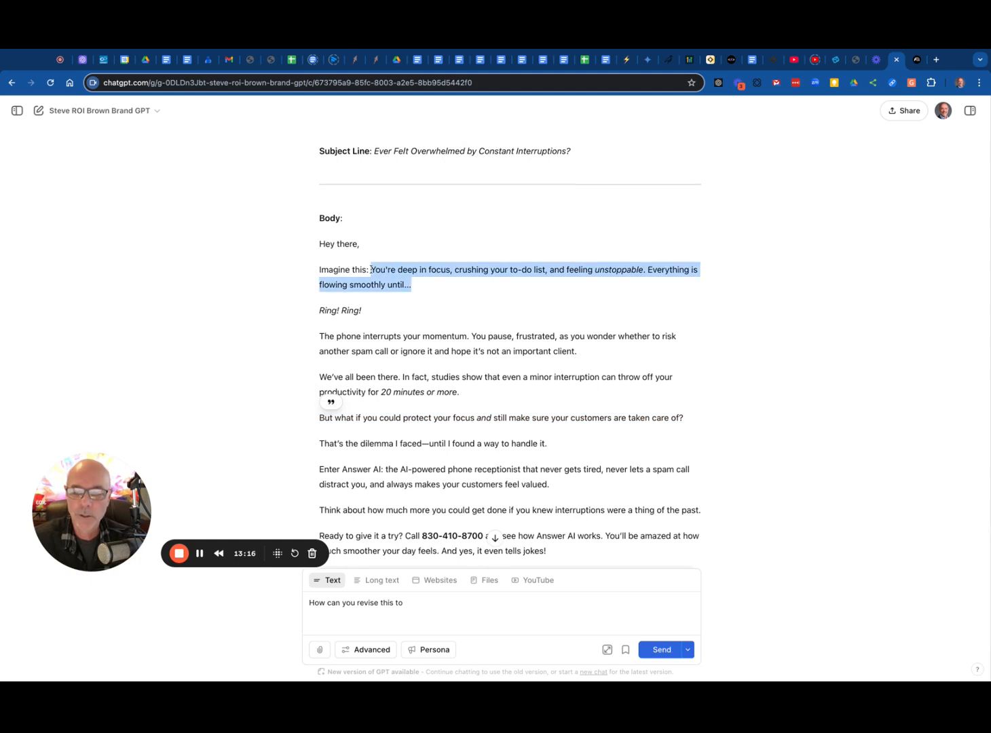
click(373, 271)
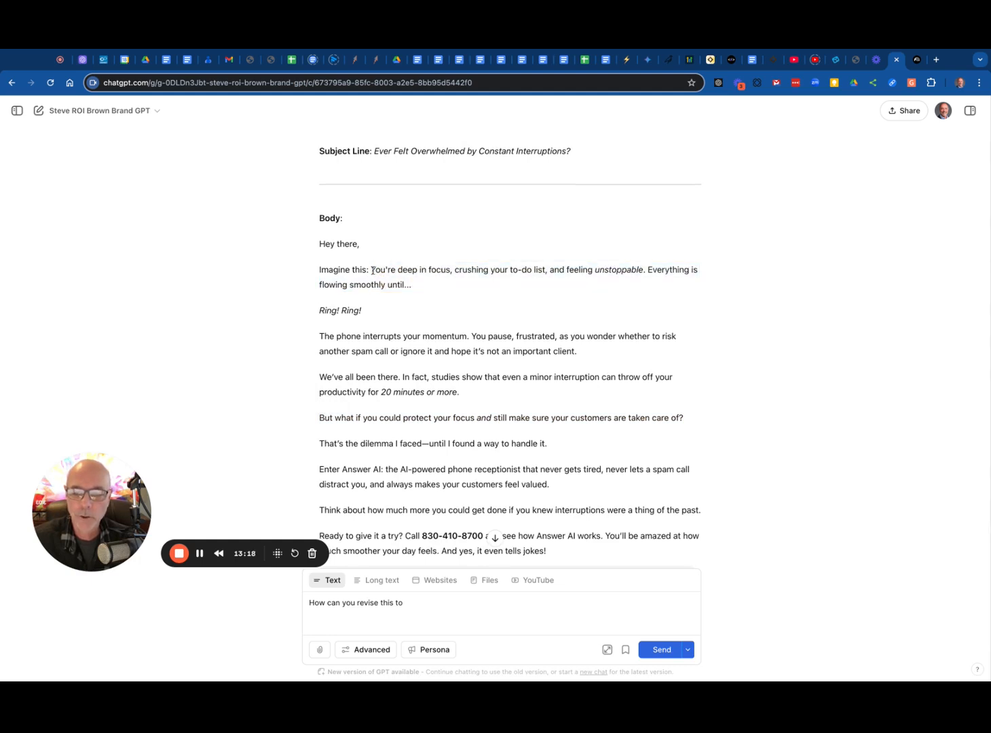
double_click(371, 270)
click(532, 292)
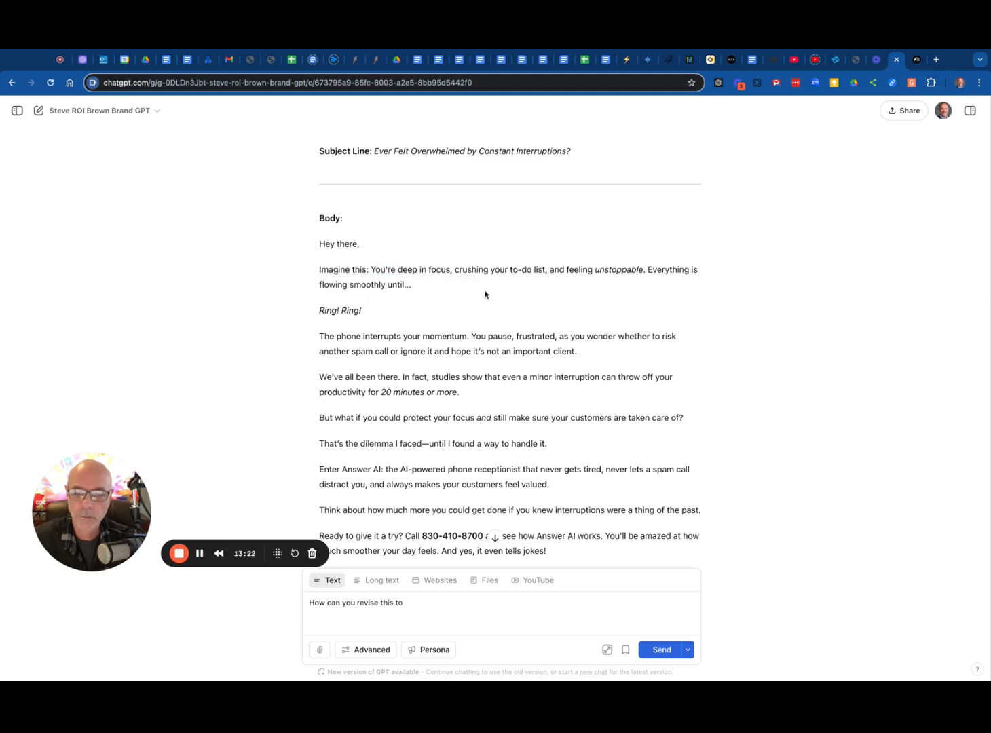
- Re-read the Pre-Suasion draft's body through the P.S. and its explanation to decide what to revise
scroll(469, 292, down, 2)
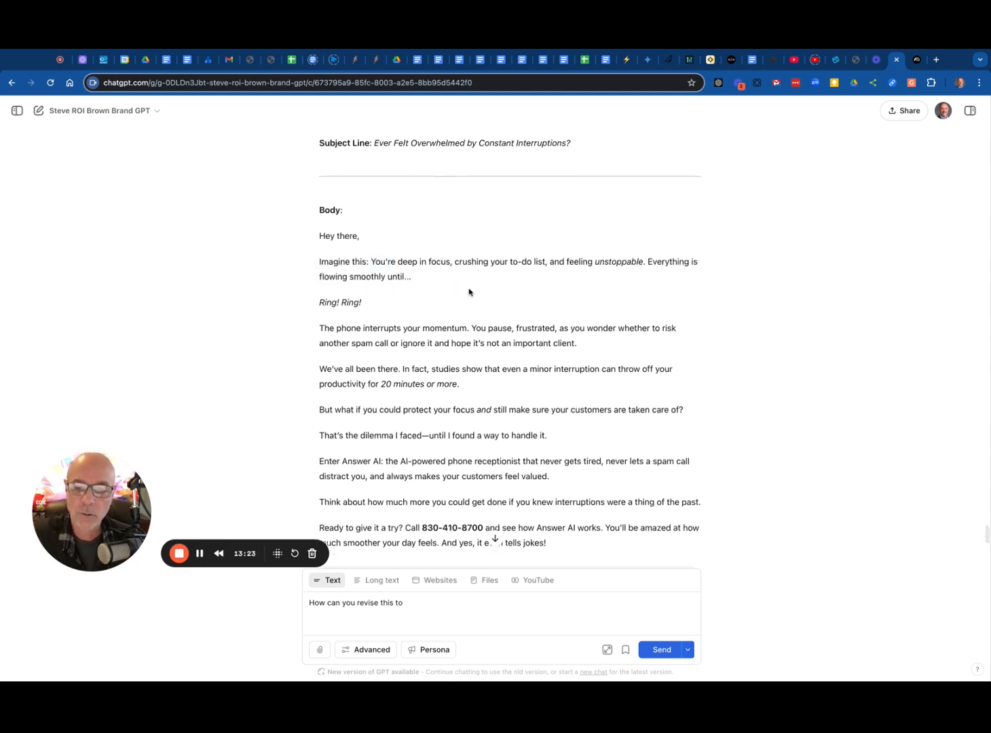
scroll(510, 337, down, 2)
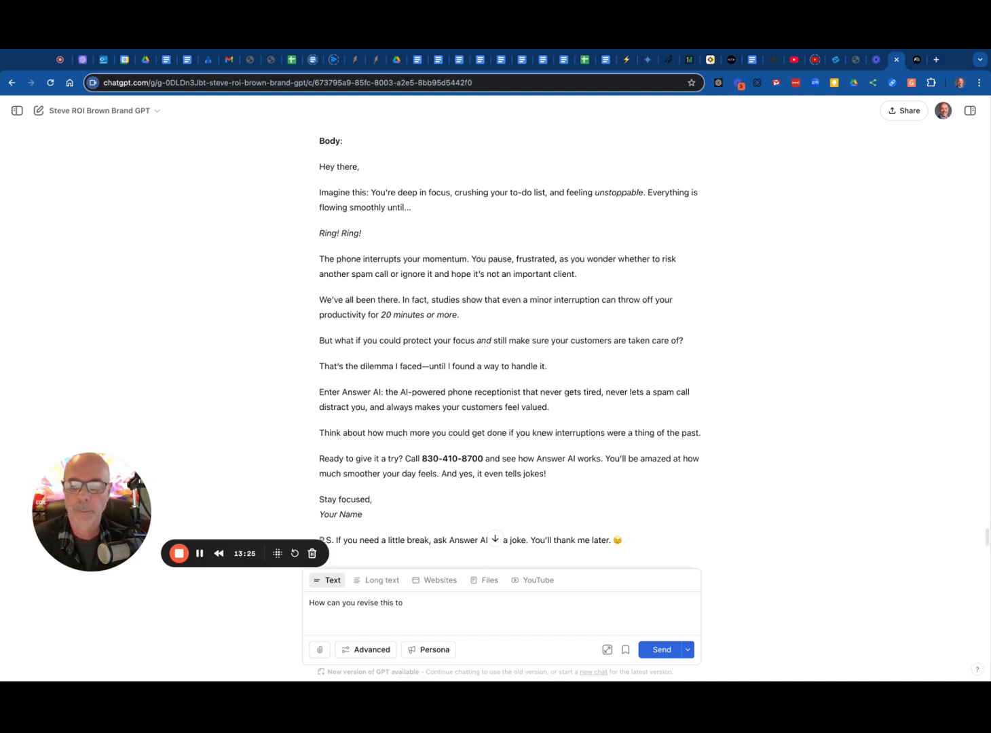
scroll(510, 338, down, 2)
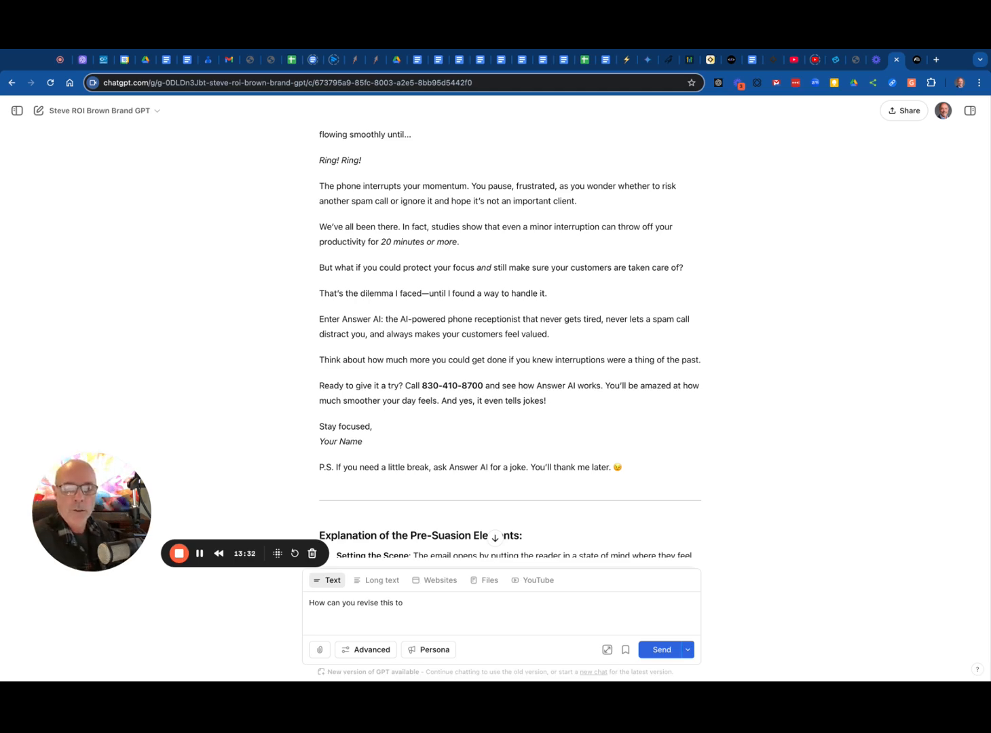
scroll(510, 337, down, 2)
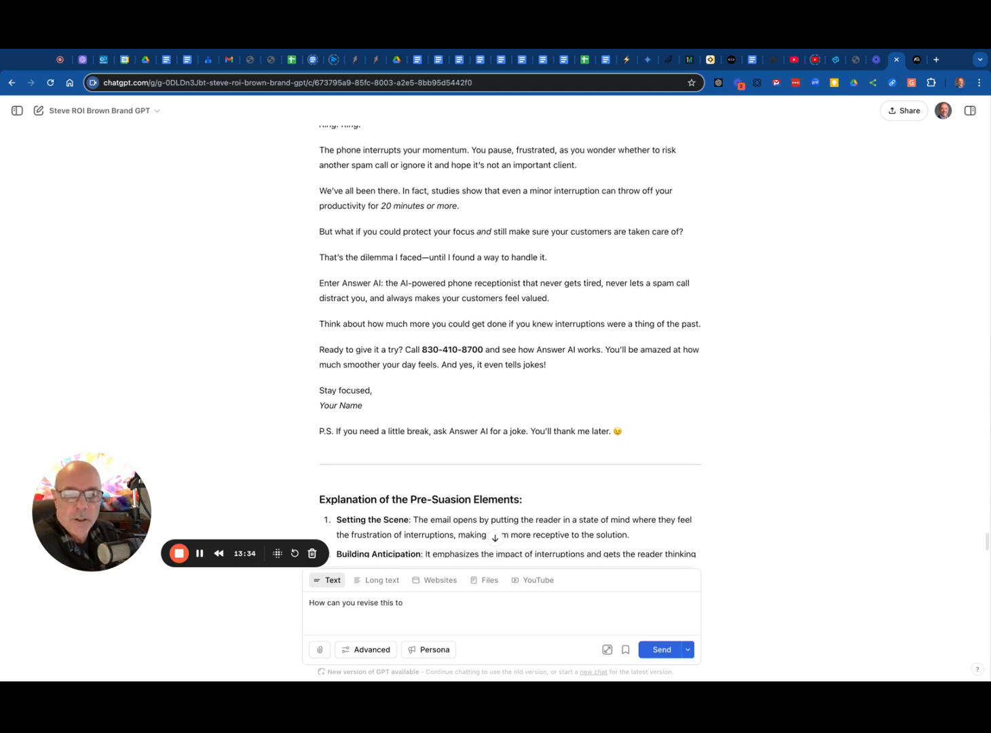
scroll(465, 240, down, 3)
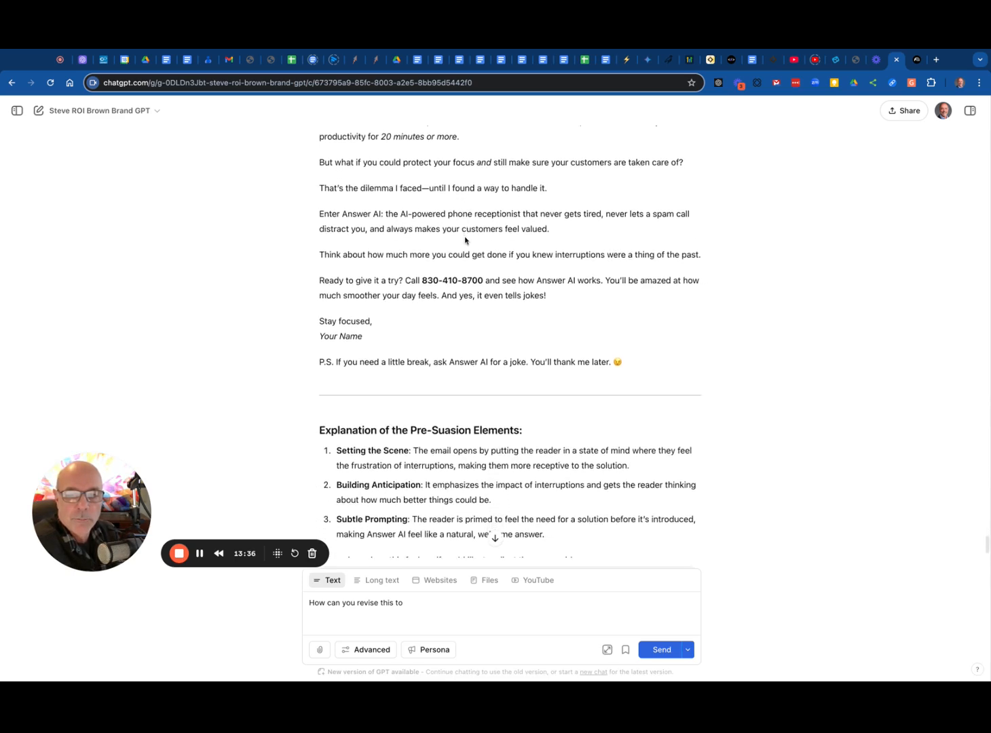
scroll(465, 240, up, 3)
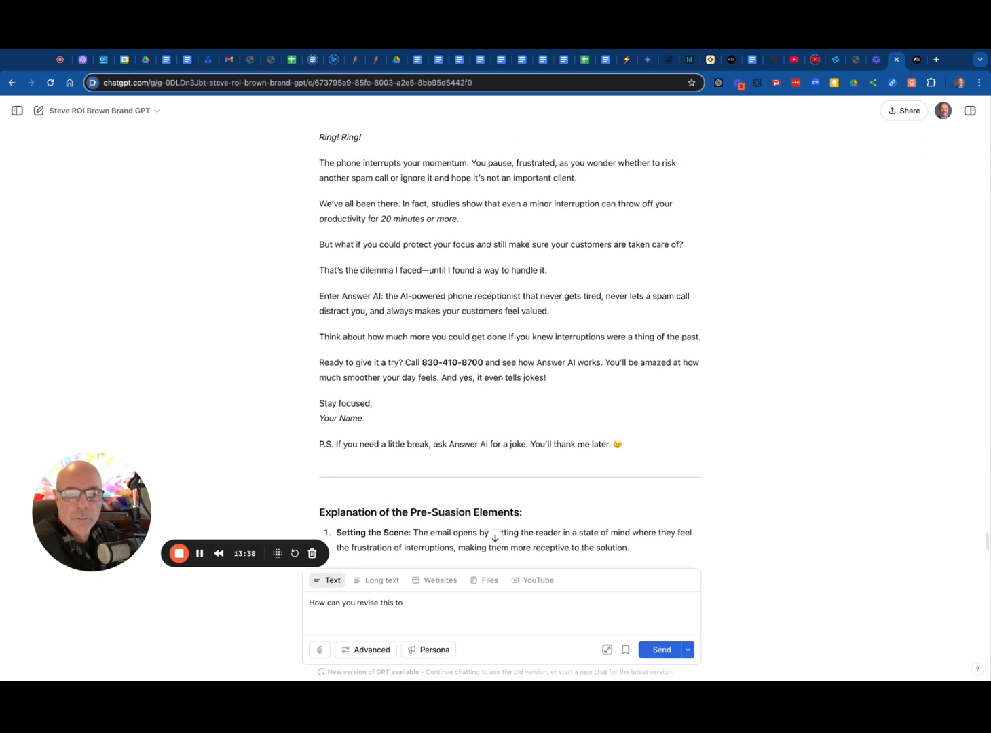
scroll(510, 338, down, 1)
scroll(510, 337, up, 1)
scroll(510, 337, down, 3)
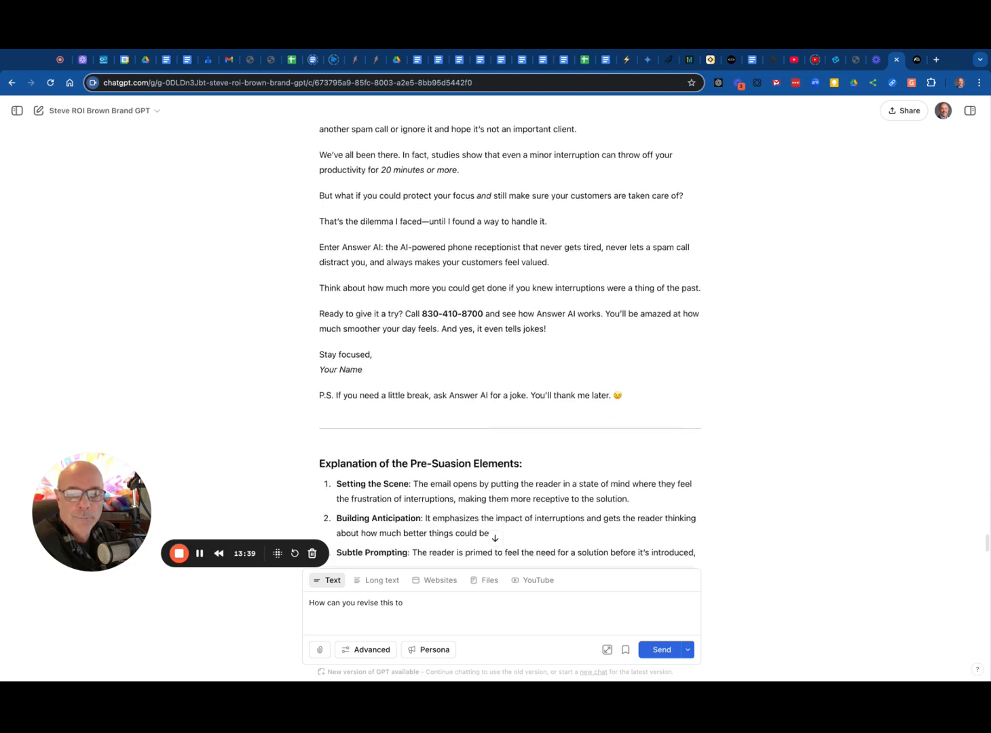
scroll(332, 524, up, 5)
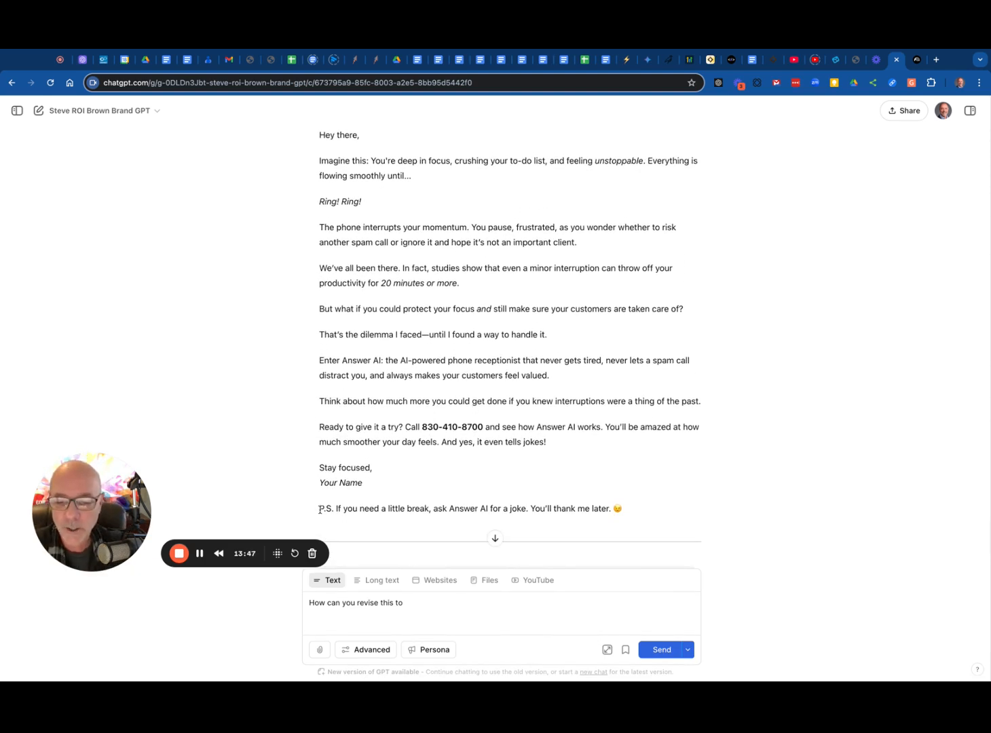
- Highlight the Pre-Suasion draft's P.S. line about asking for a joke and re-read the email body above it
drag(319, 509, 631, 507)
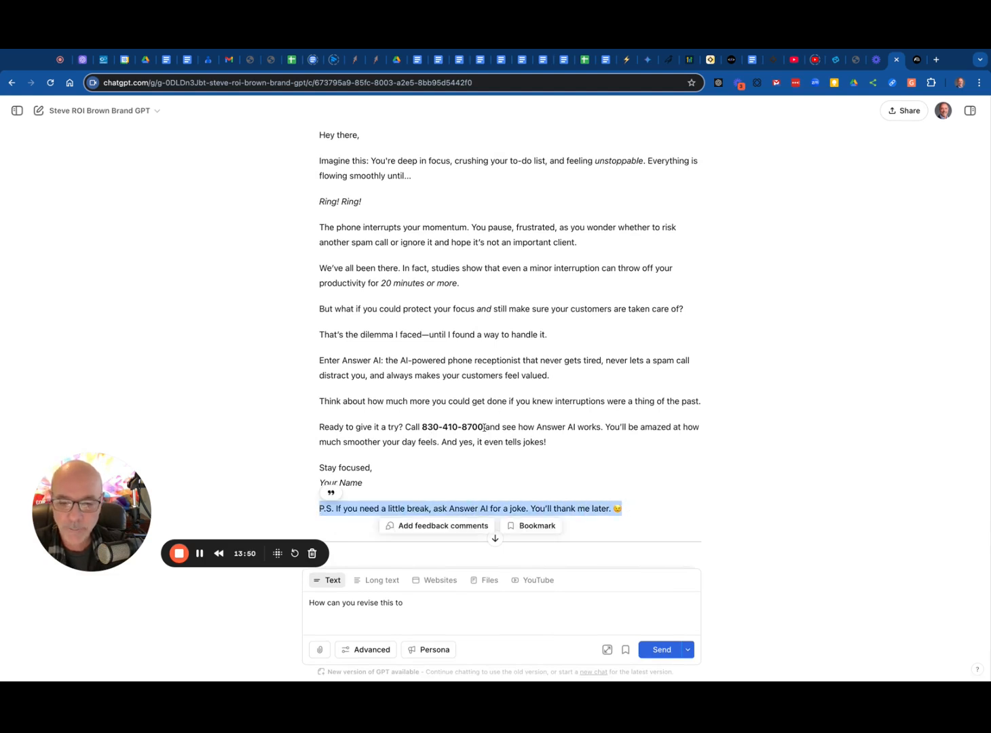
click(445, 464)
scroll(408, 468, down, 2)
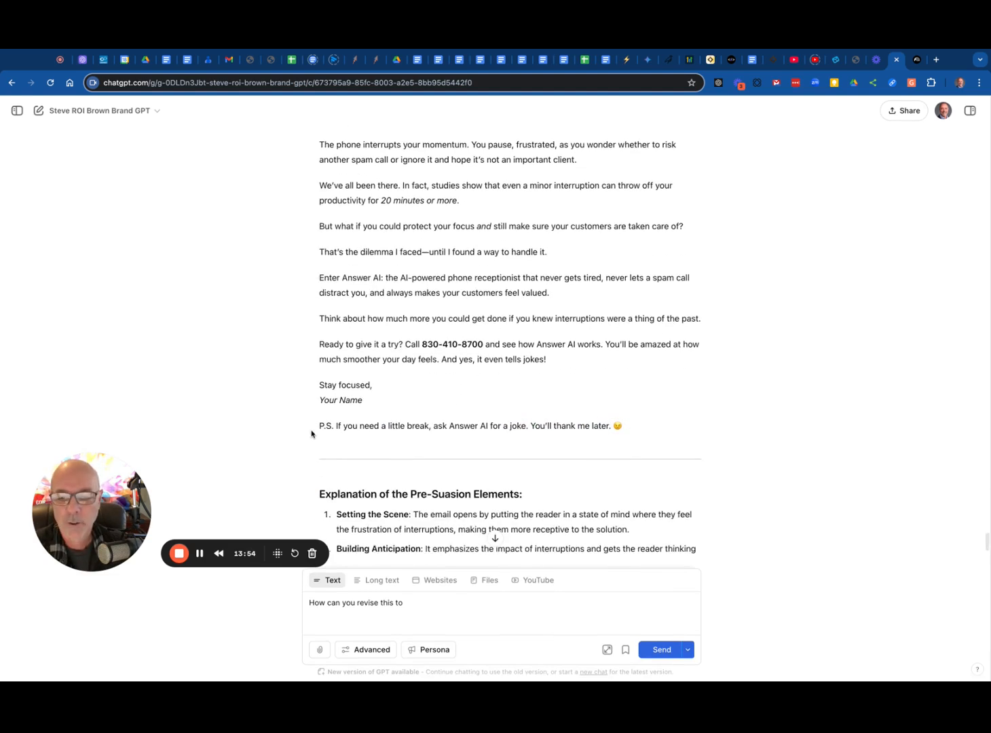
mouse_move(313, 434)
mouse_down()
mouse_move(554, 428)
mouse_move(312, 432)
mouse_up()
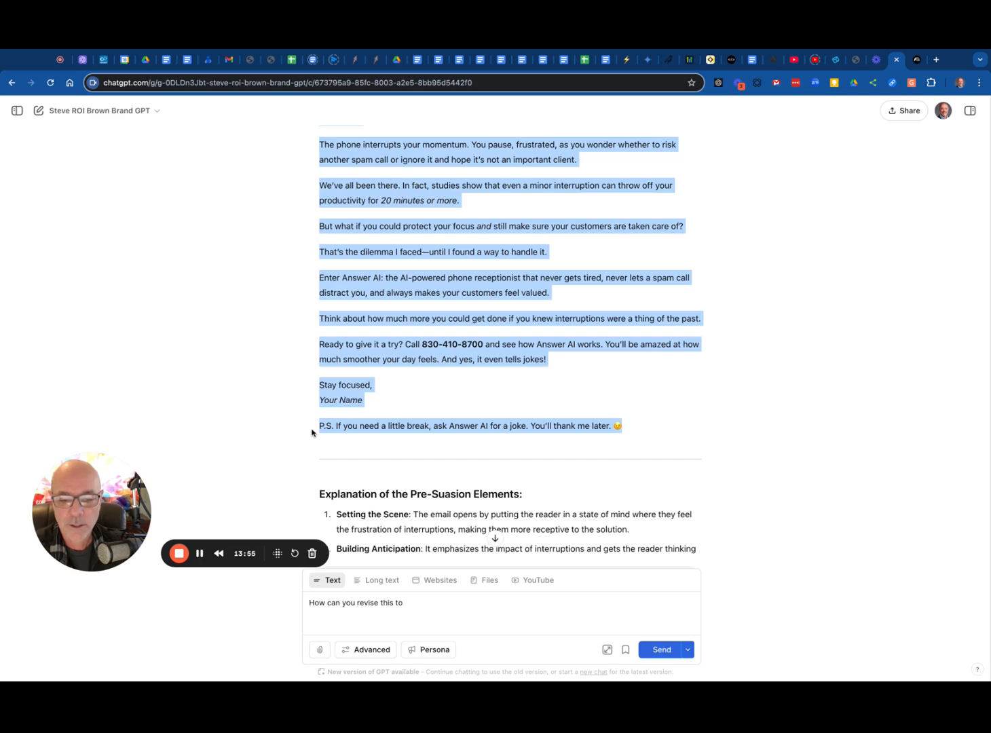
click(647, 429)
scroll(359, 407, up, 5)
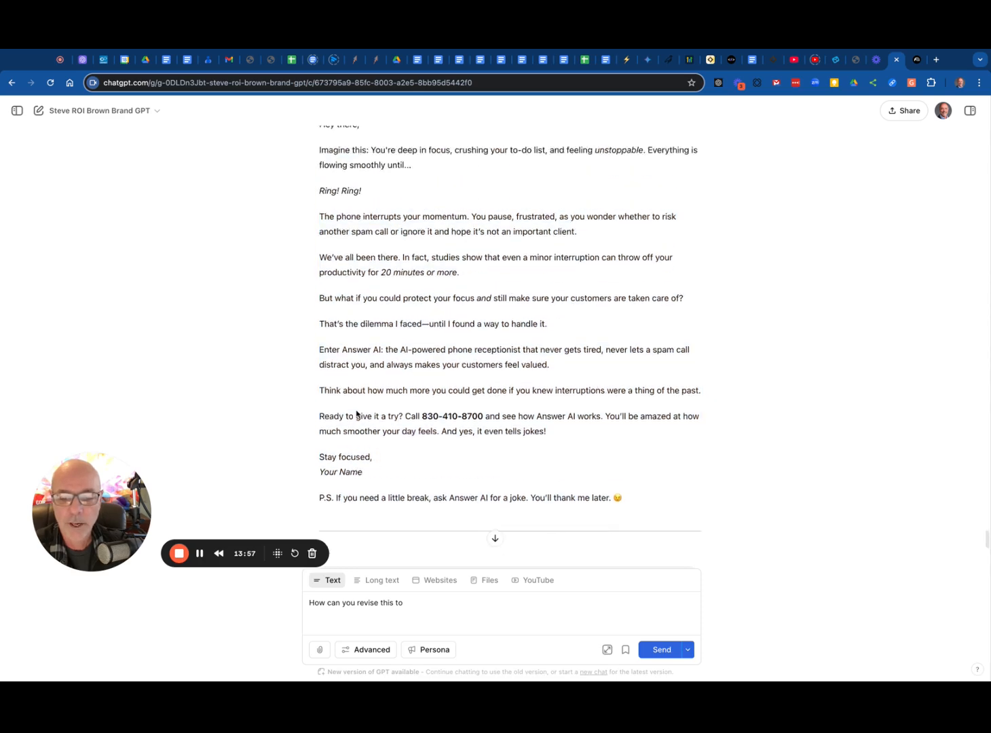
scroll(359, 412, down, 3)
scroll(358, 414, down, 1)
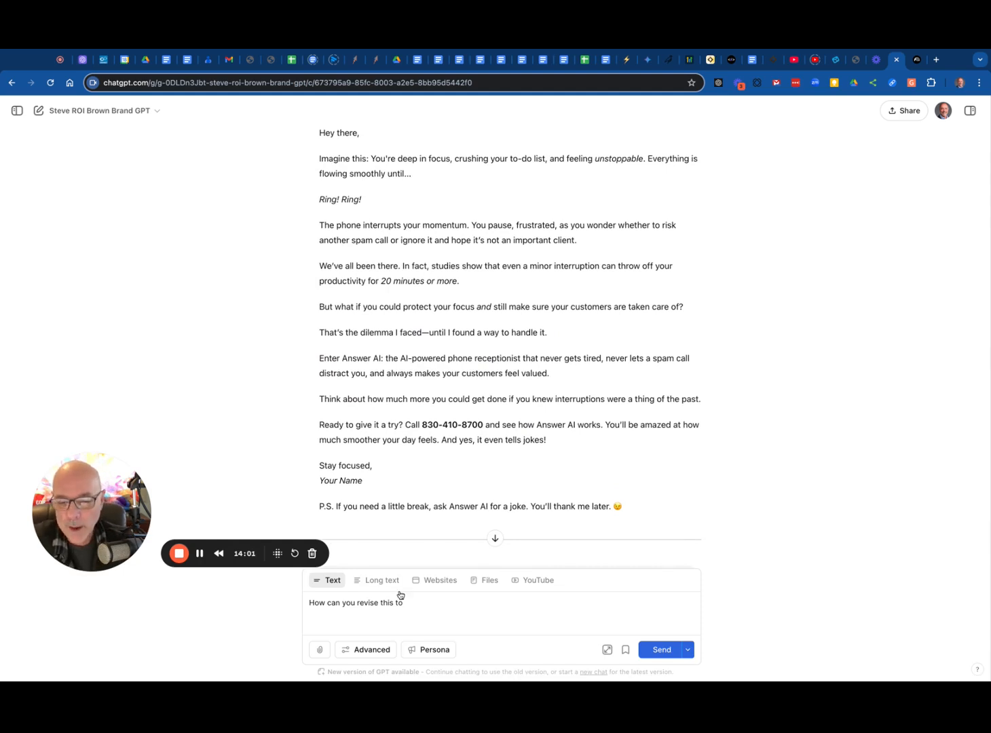
- Replace the unsent prompt with "Write me two more follow up emails making it a three email sequence." and send it
drag(406, 603, 381, 603)
key(shift+alt+Left)
key(shift+alt+Left)
key(shift+alt+Left)
key(shift+alt+Left)
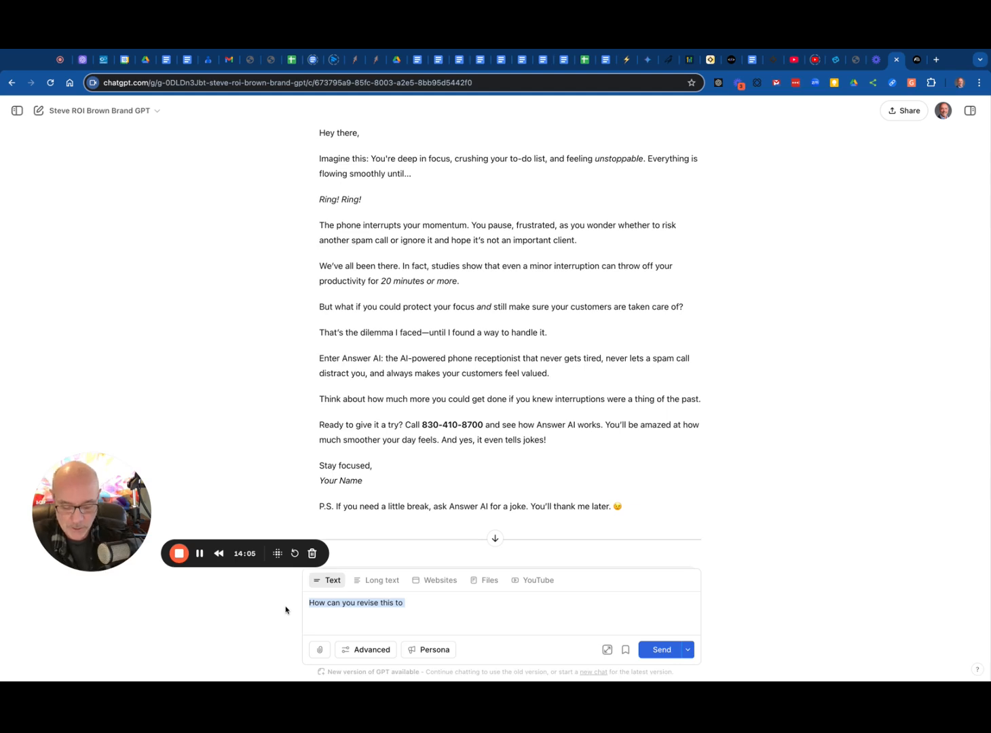
text(Write me )
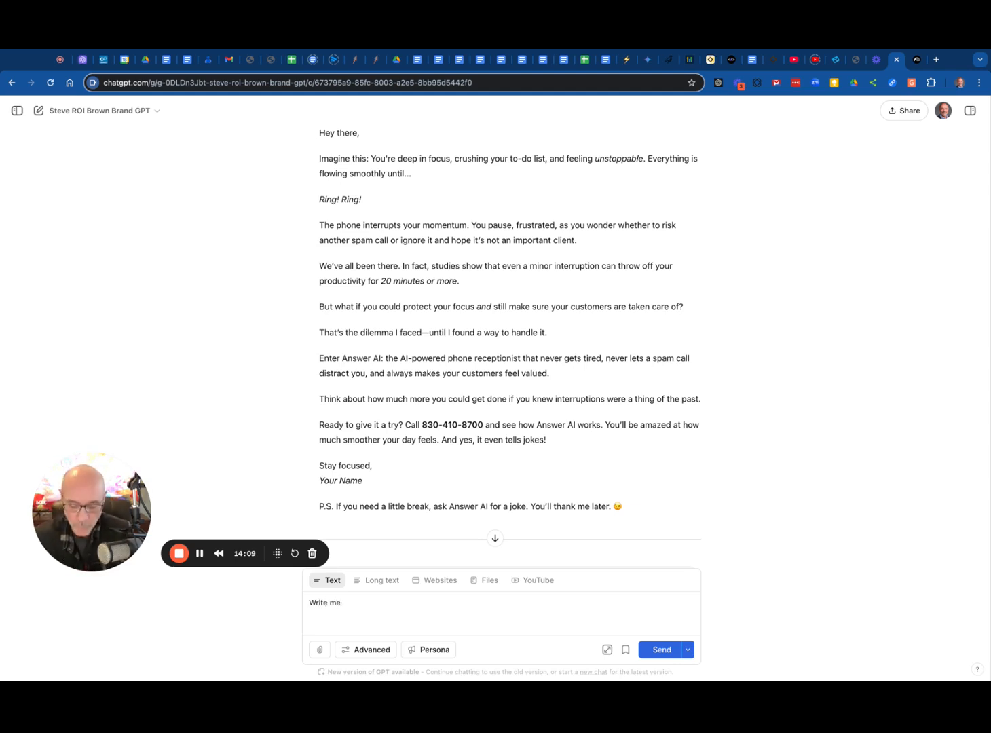
text(two more follow up ea)
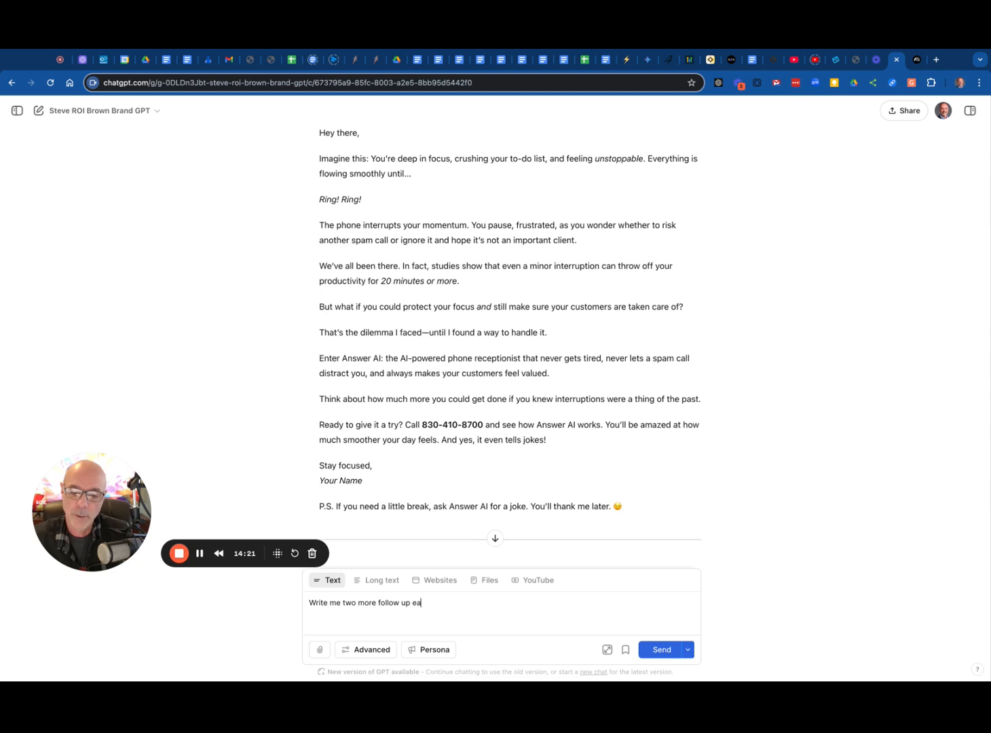
text(ails making t)
text( a theree email)
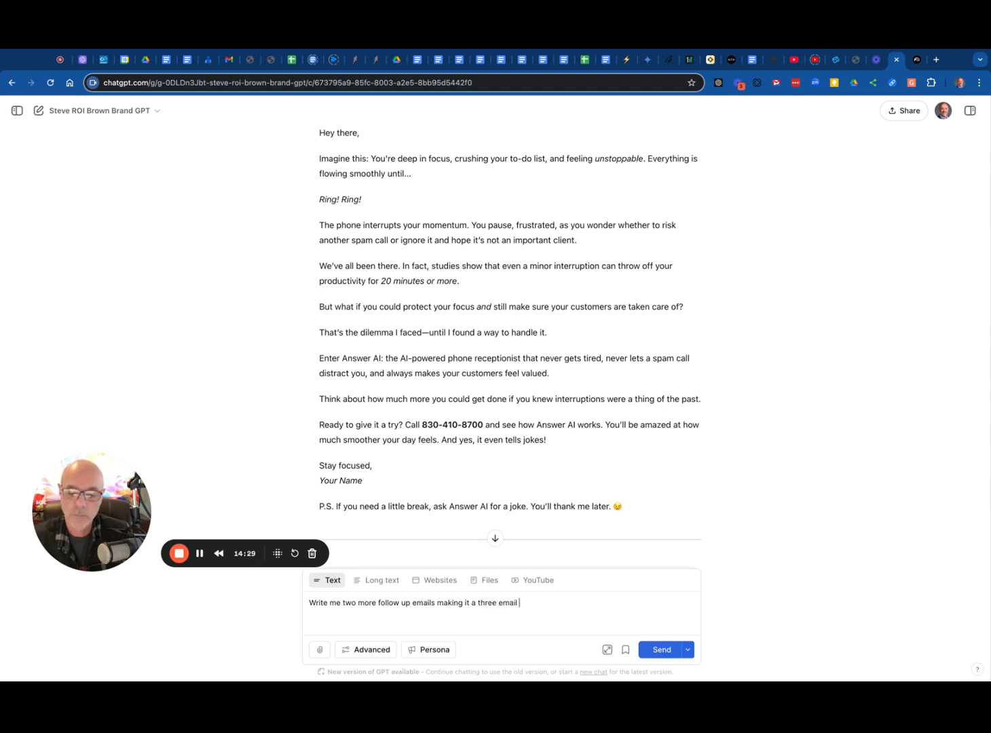
text( sequence.)
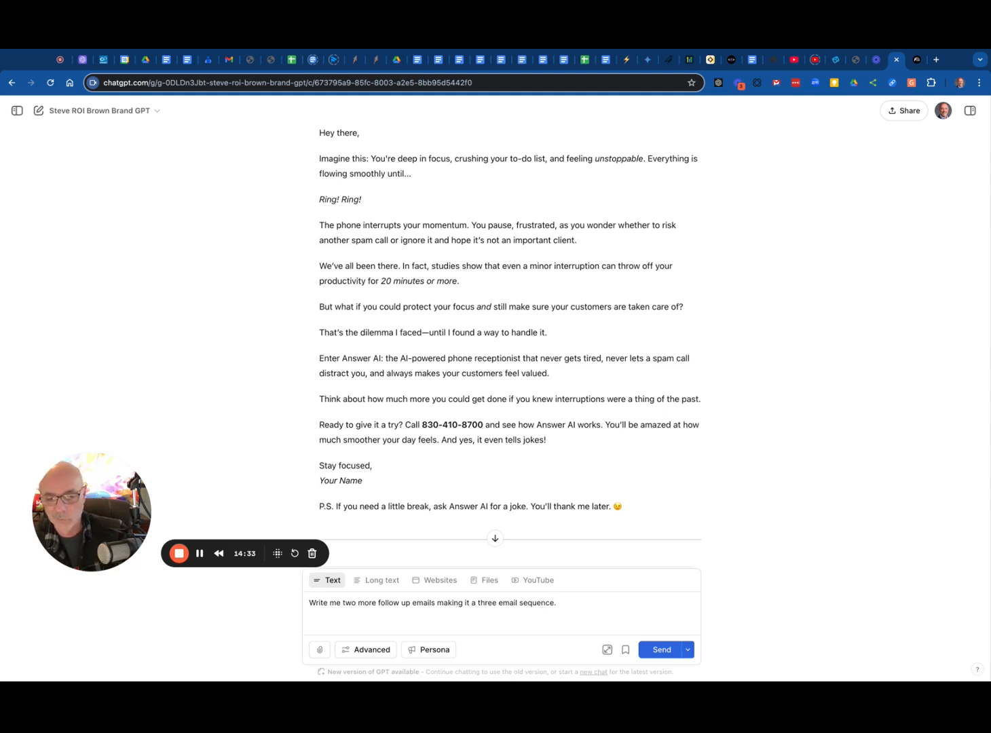
click(656, 650)
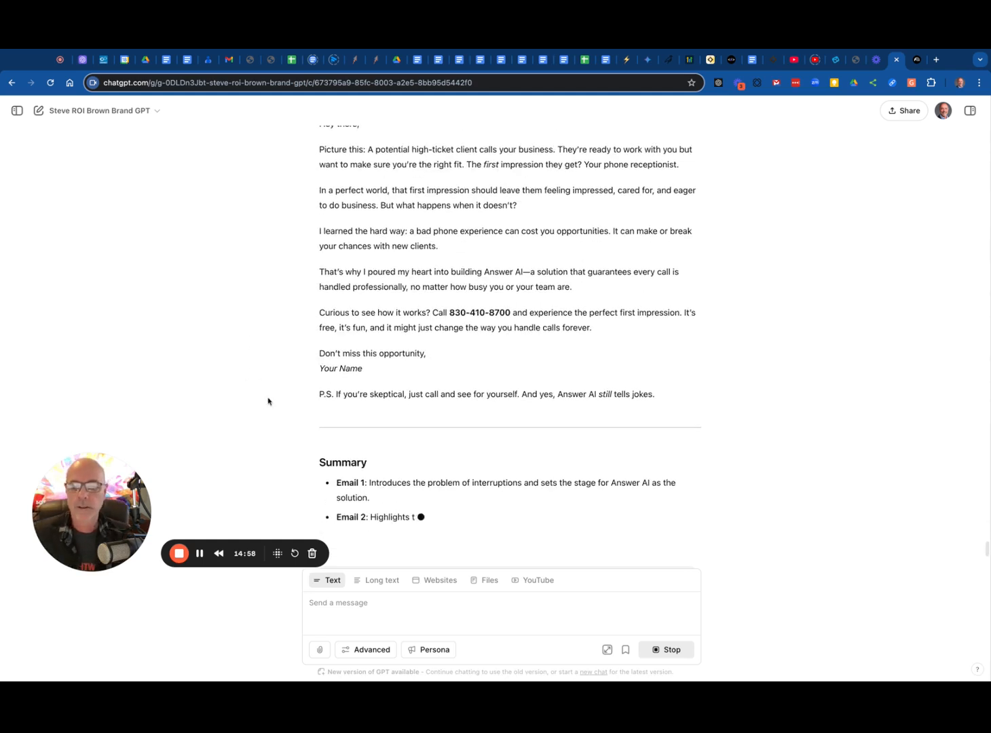
- Skim the new sequence's ending and summary, and read Email 2, "The Cost of Distraction", from subject line to P.S
scroll(296, 438, up, 3)
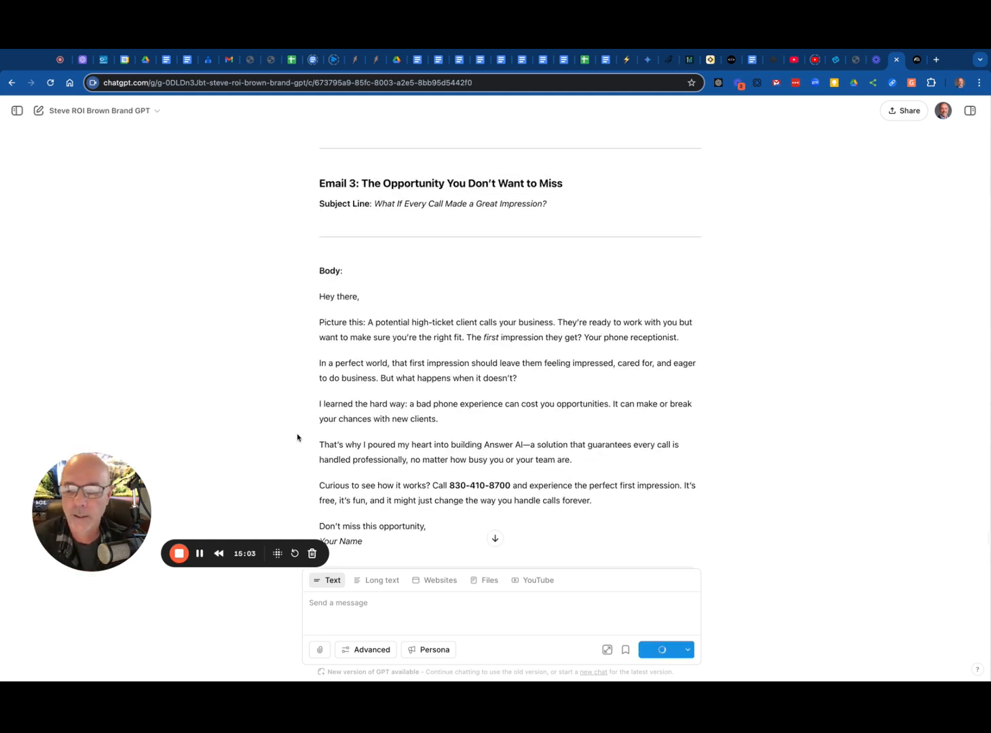
scroll(296, 438, down, 3)
scroll(373, 381, down, 1)
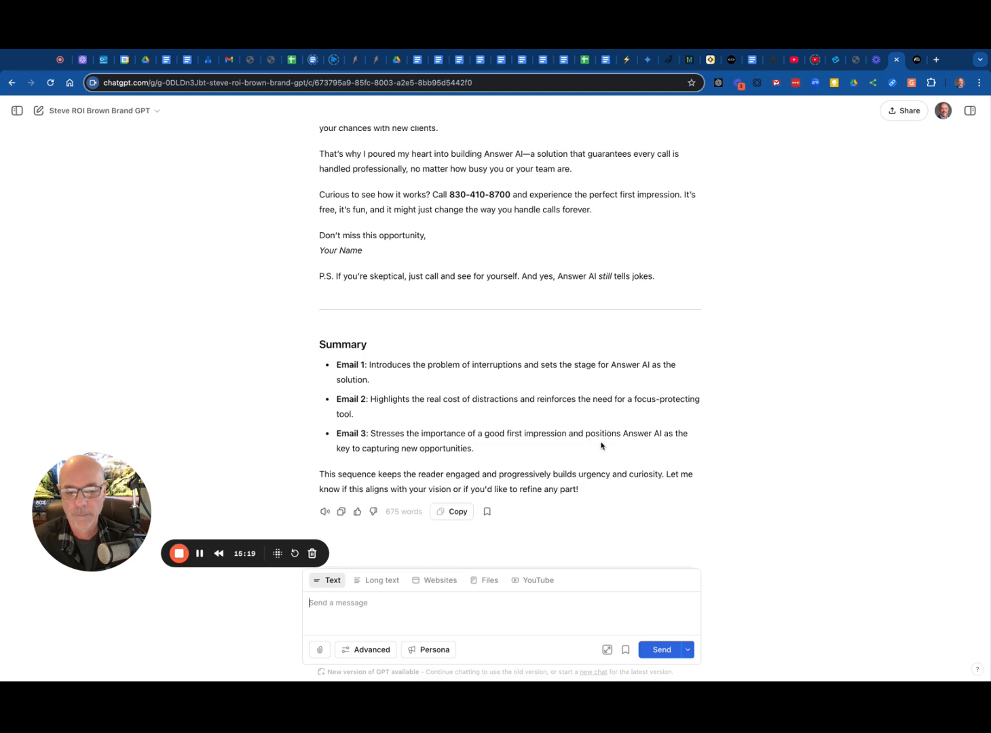
scroll(549, 453, up, 3)
scroll(550, 453, down, 3)
scroll(549, 453, up, 20)
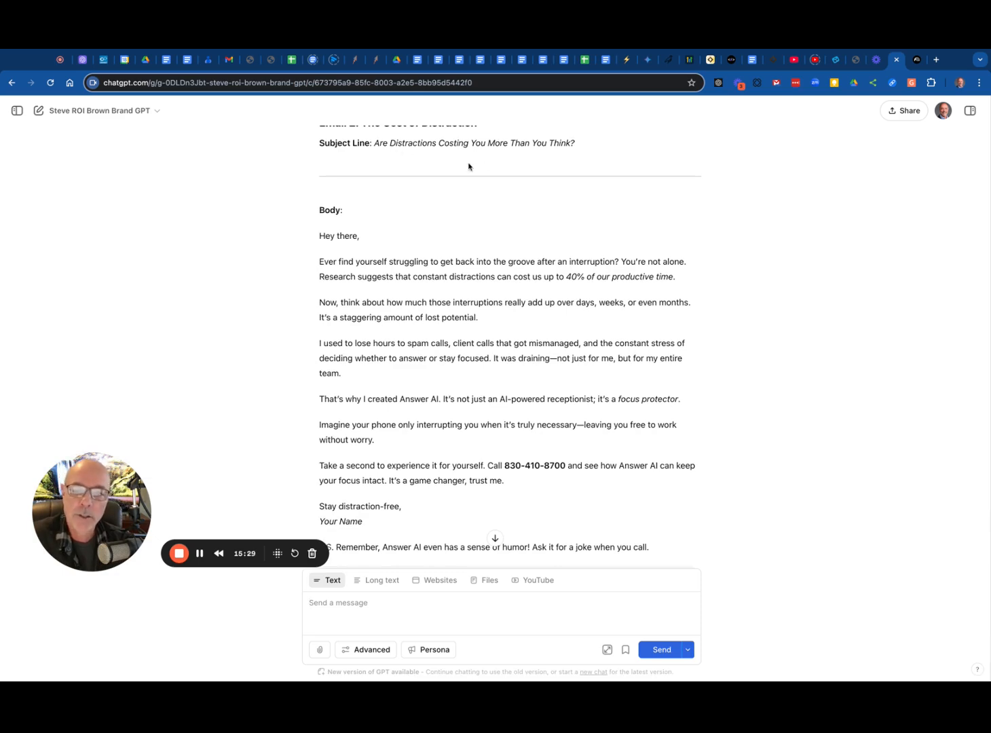
scroll(468, 167, down, 3)
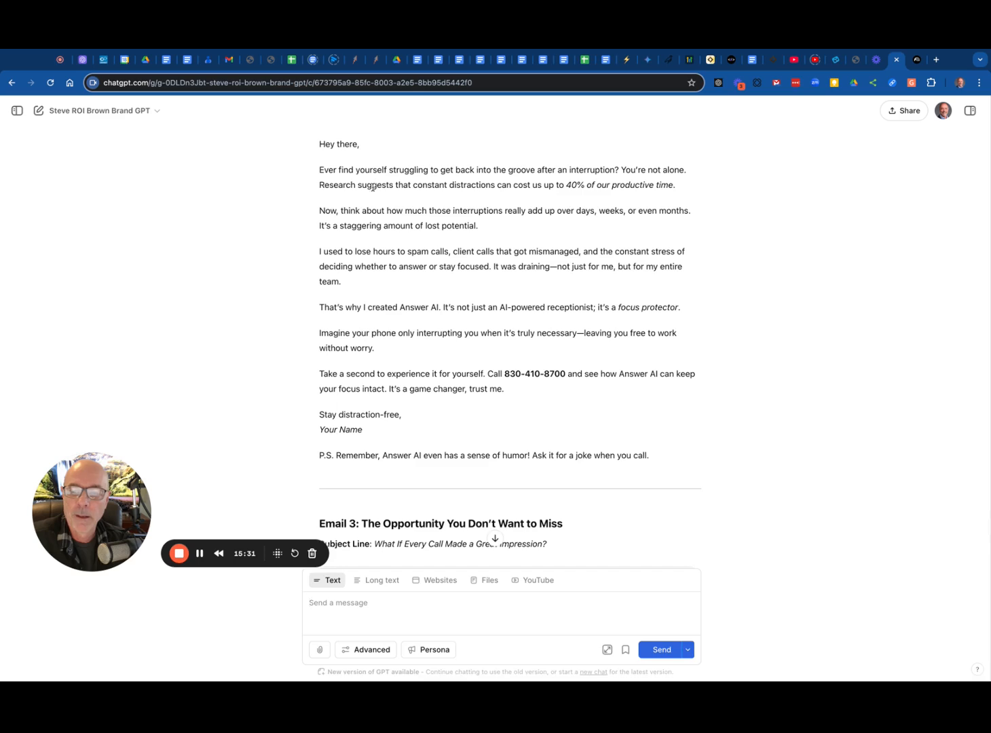
scroll(373, 188, down, 1)
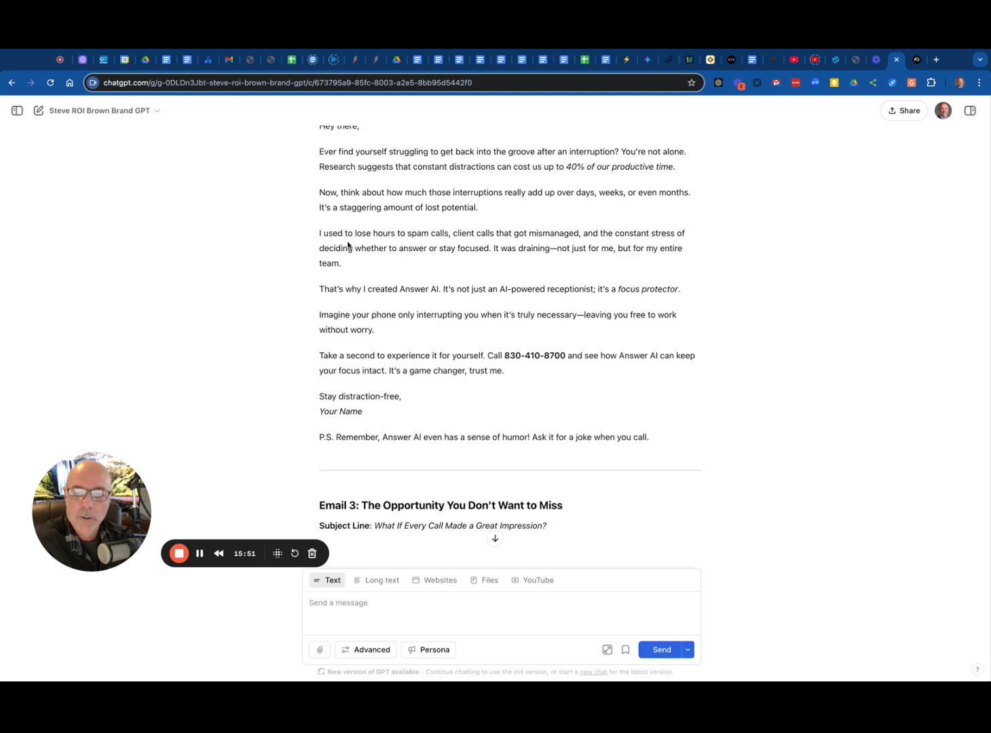
scroll(464, 258, down, 1)
scroll(464, 258, down, 1)
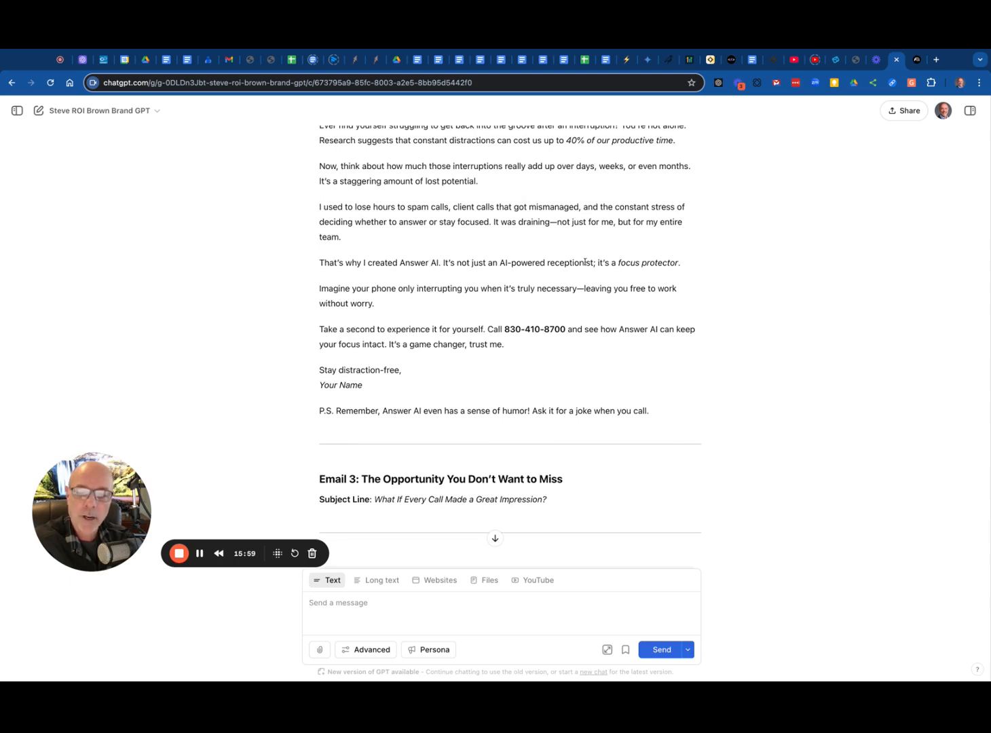
scroll(410, 365, down, 2)
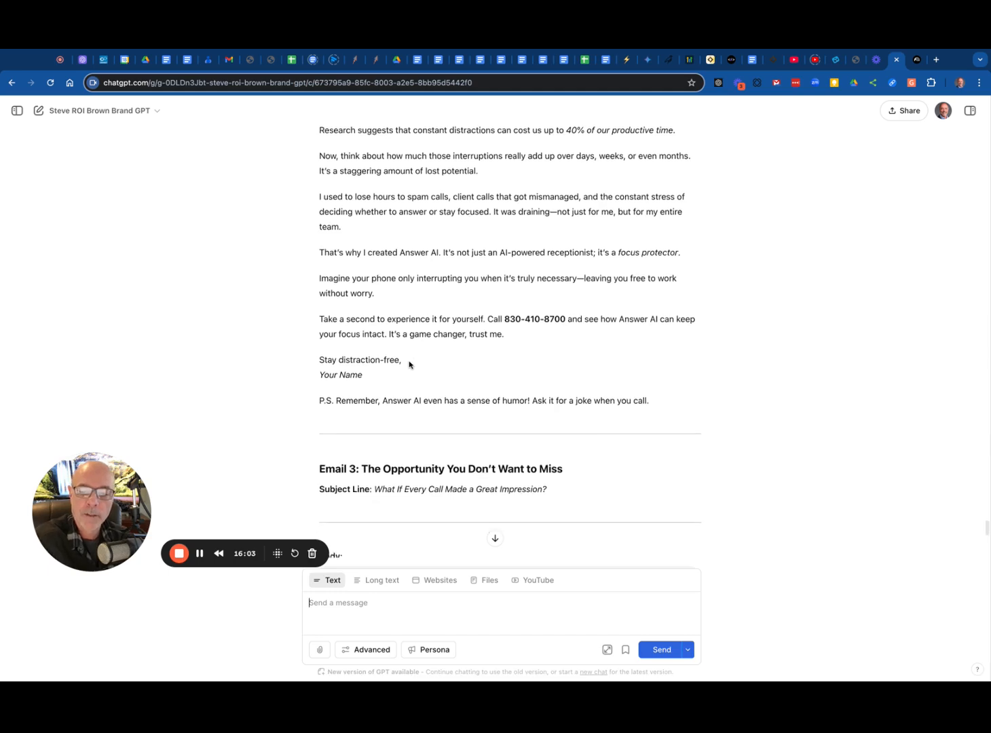
- Read Email 3, "The Opportunity You Don't Want to Miss", and the summary of the three emails
scroll(408, 364, down, 4)
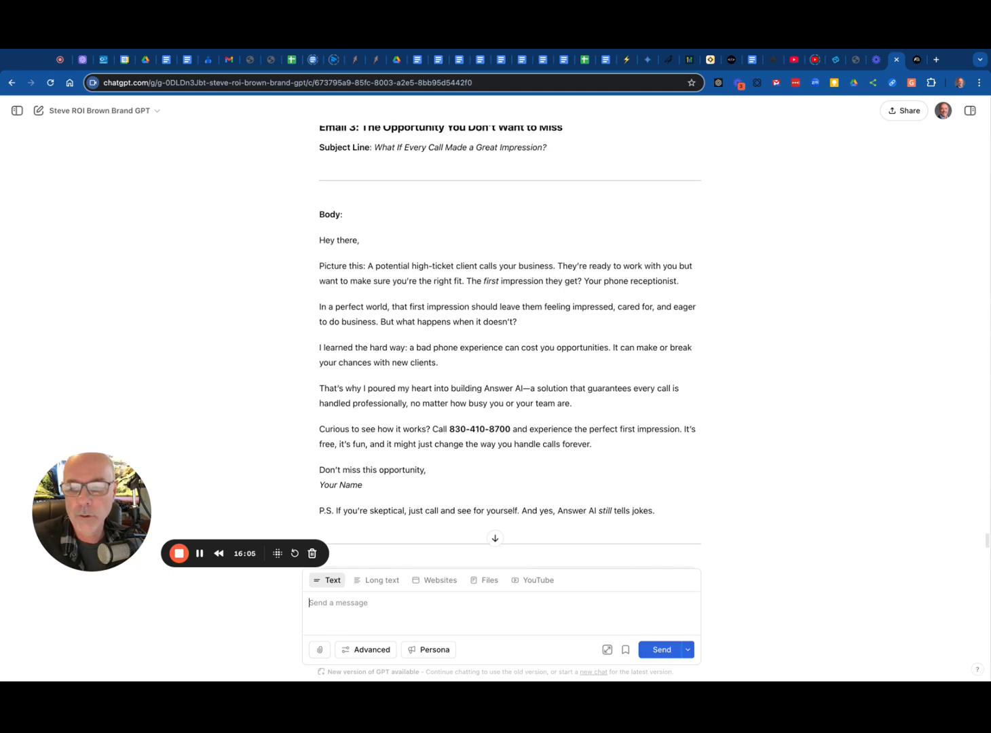
scroll(489, 532, down, 1)
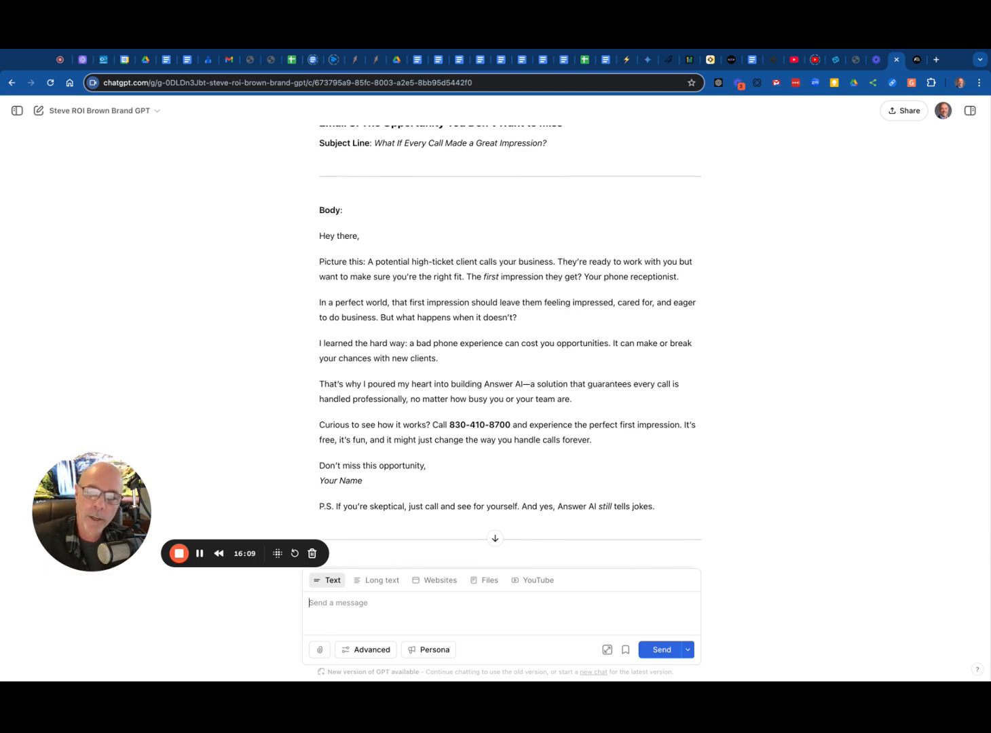
scroll(510, 339, down, 3)
scroll(496, 530, up, 2)
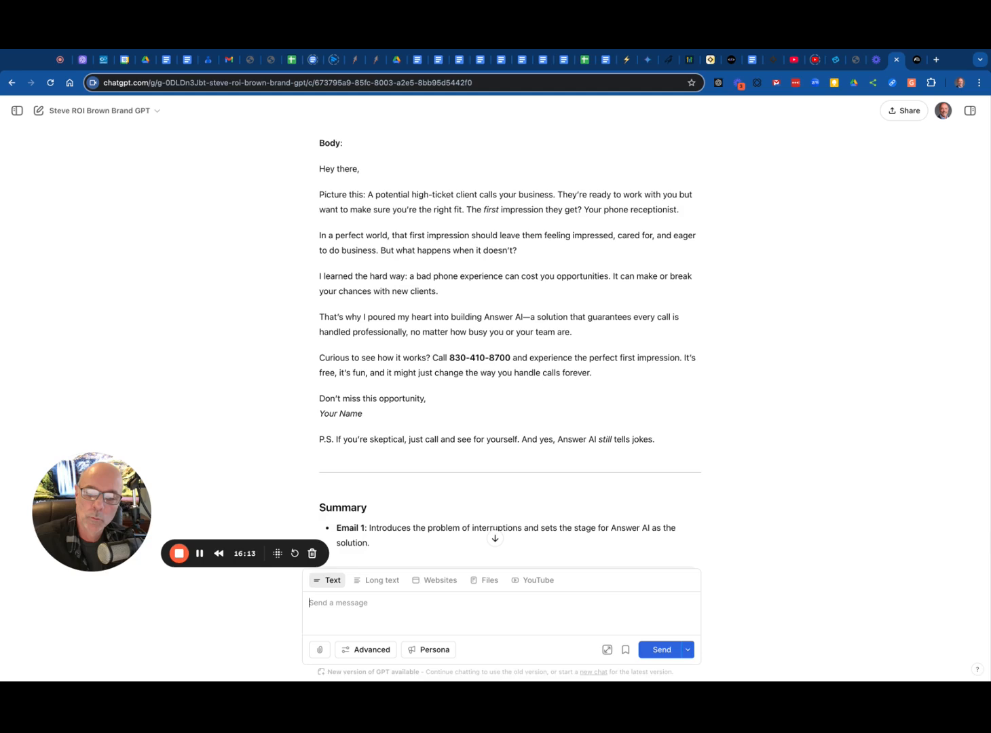
scroll(496, 533, up, 1)
scroll(496, 533, down, 4)
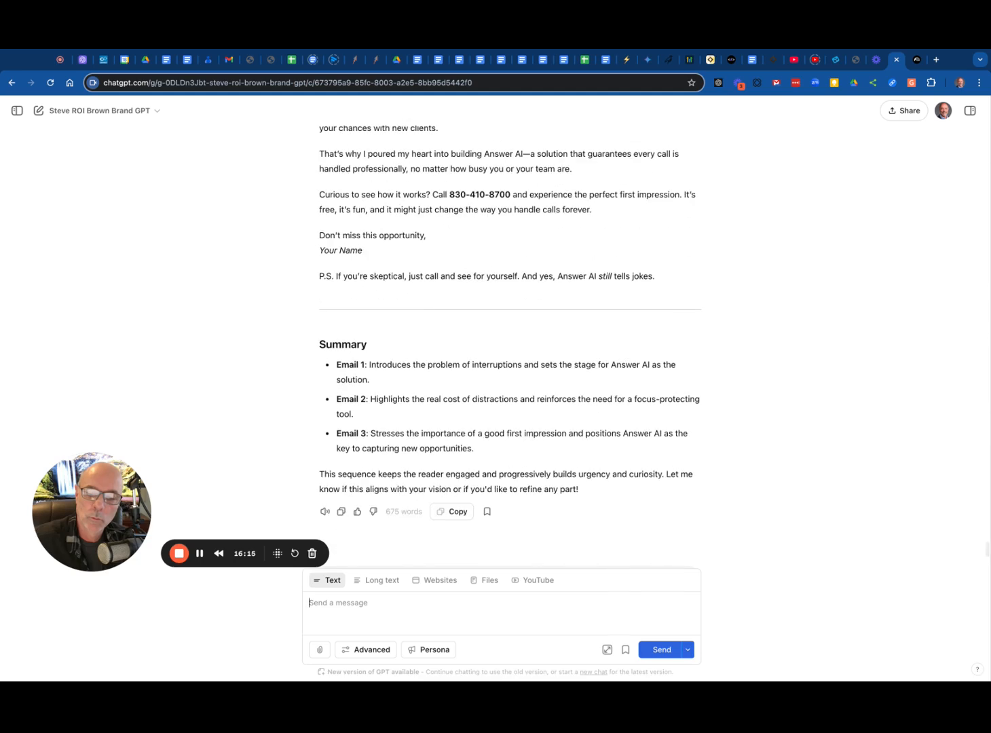
scroll(495, 533, up, 5)
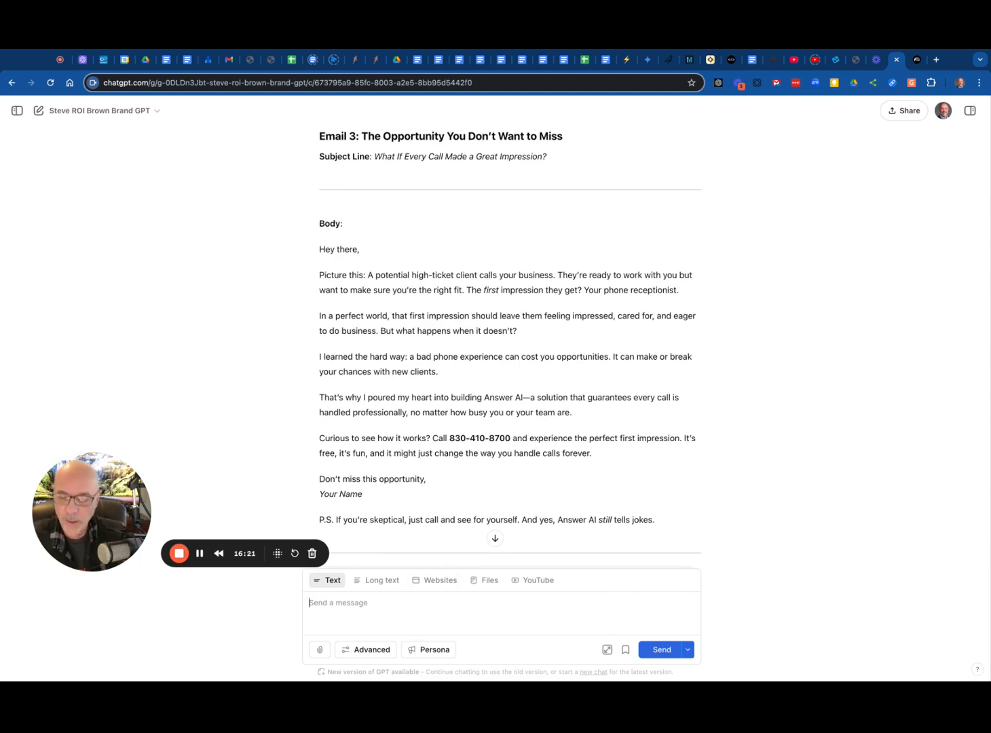
text(And)
key(BackSpace)
key(BackSpace)
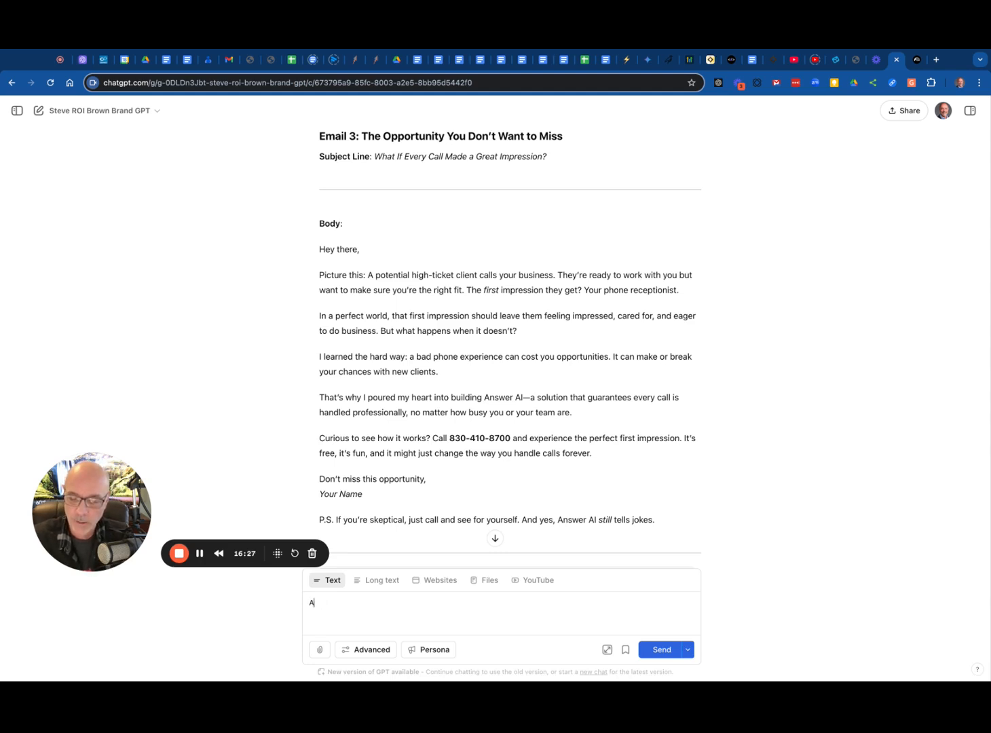
key(BackSpace)
- Send the correction prompt "It's "AnswerAI" instead of Answer AI. Refresh please"
text(It's "AnswerA)
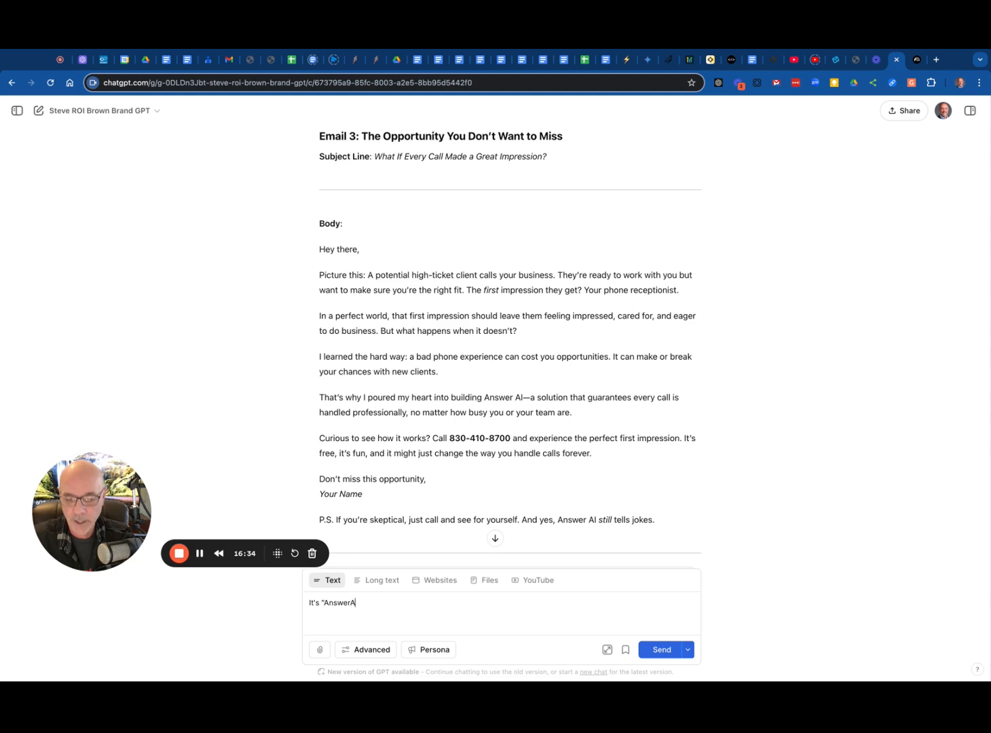
text(I" ins)
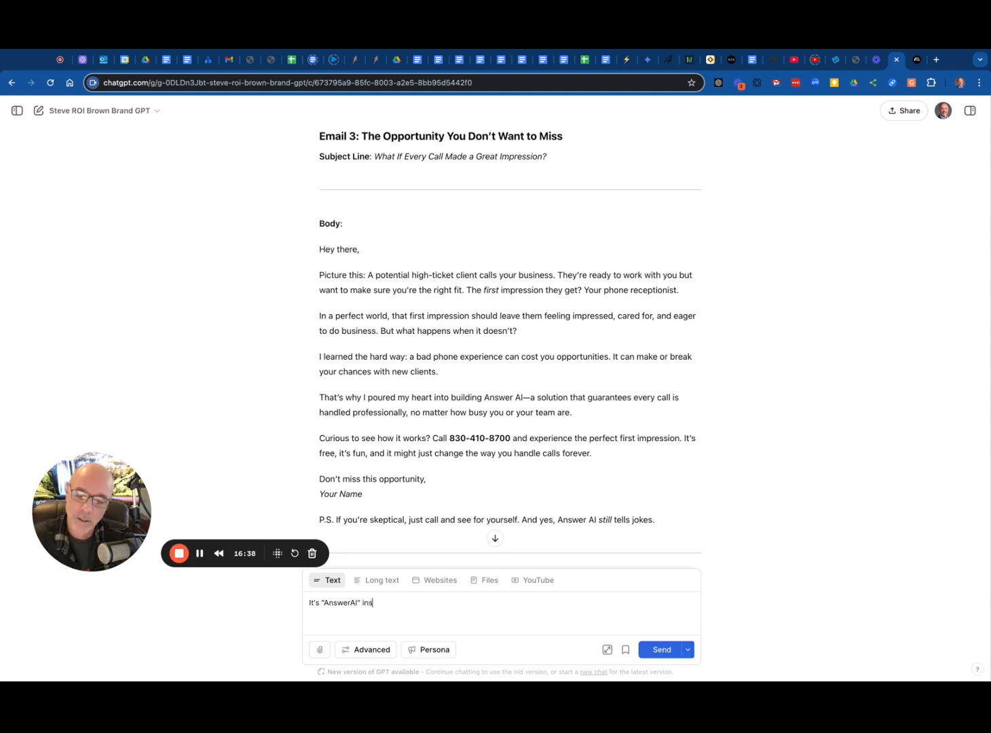
text(tead of Answer AI)
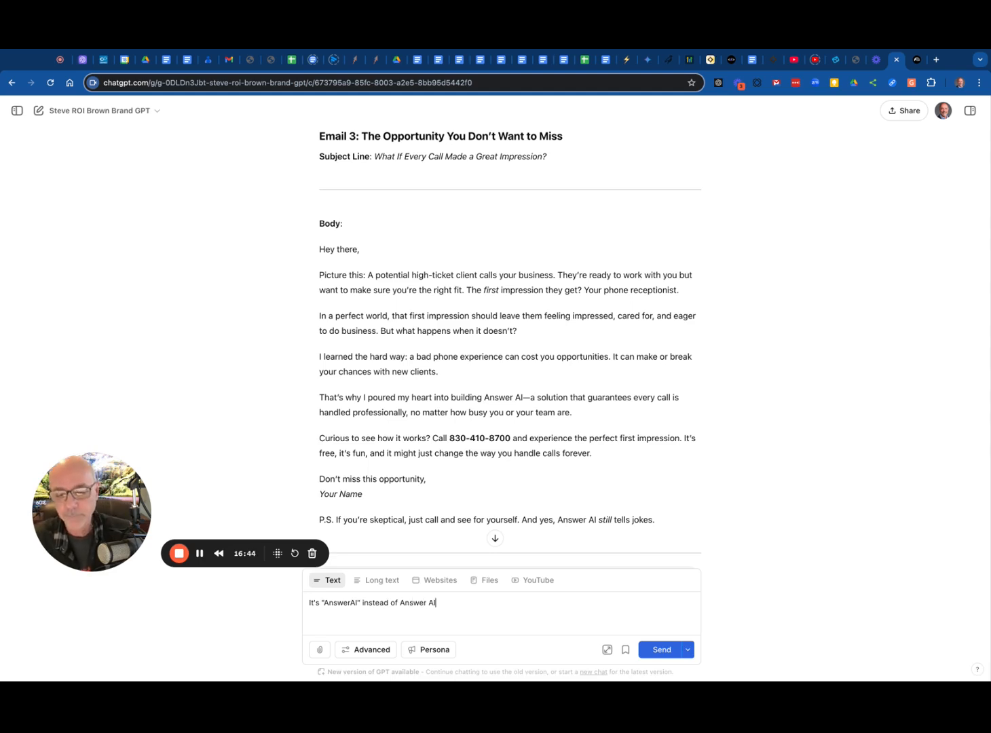
text(. Also I want)
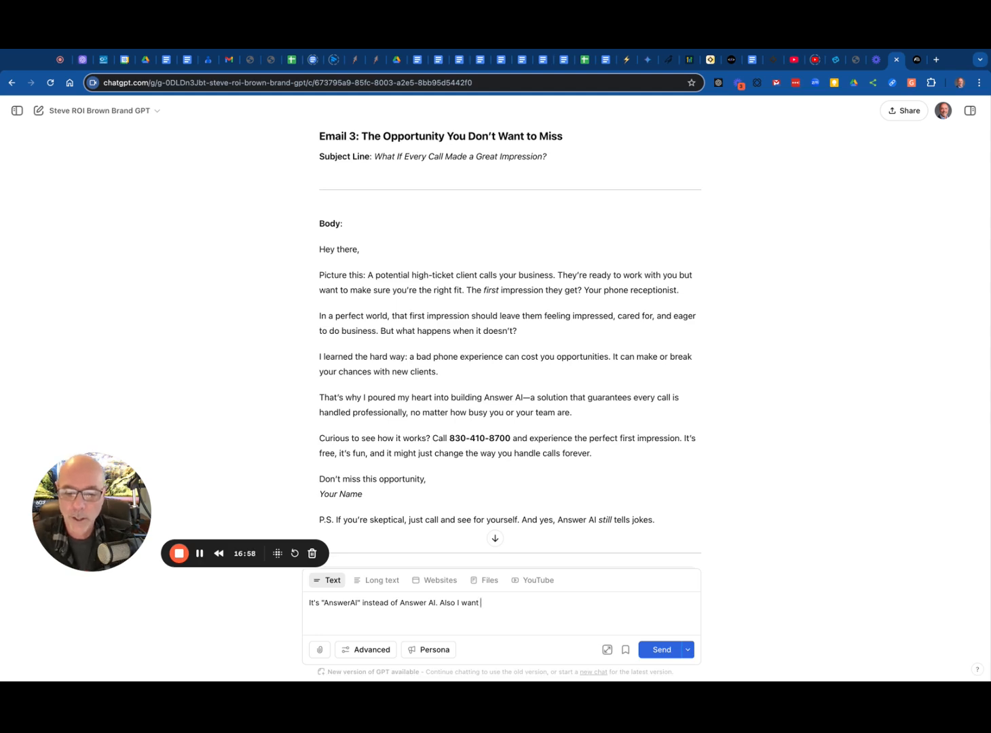
key(BackSpace)
key(BackSpace)
key(BackSpace)
key(BackSpace)
key(BackSpace)
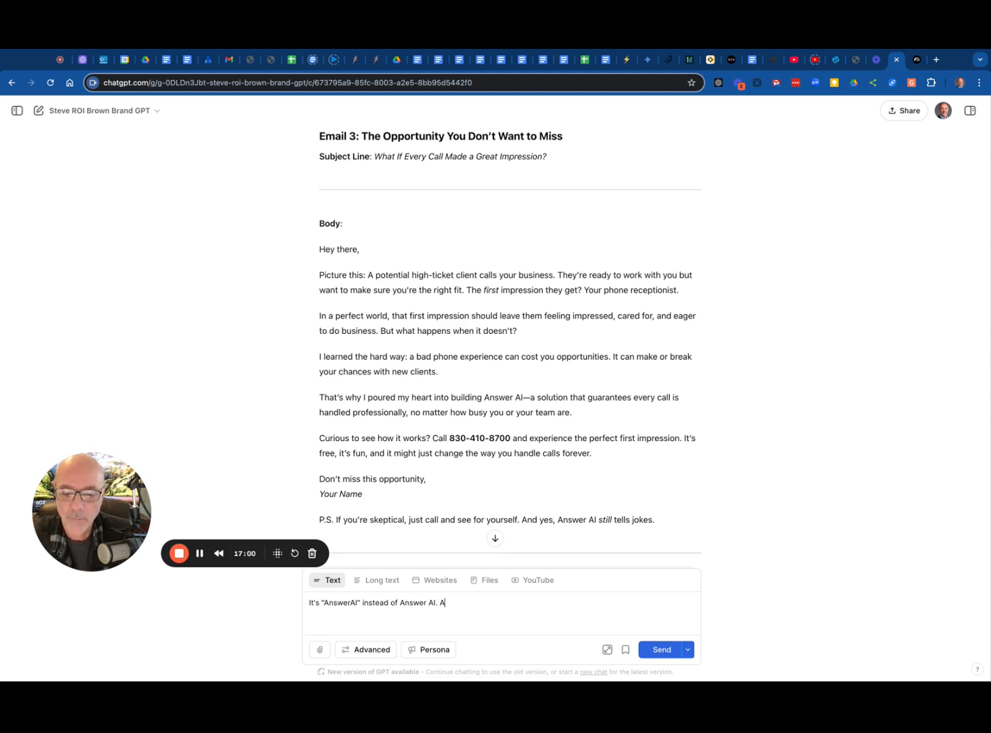
text(Refresh p)
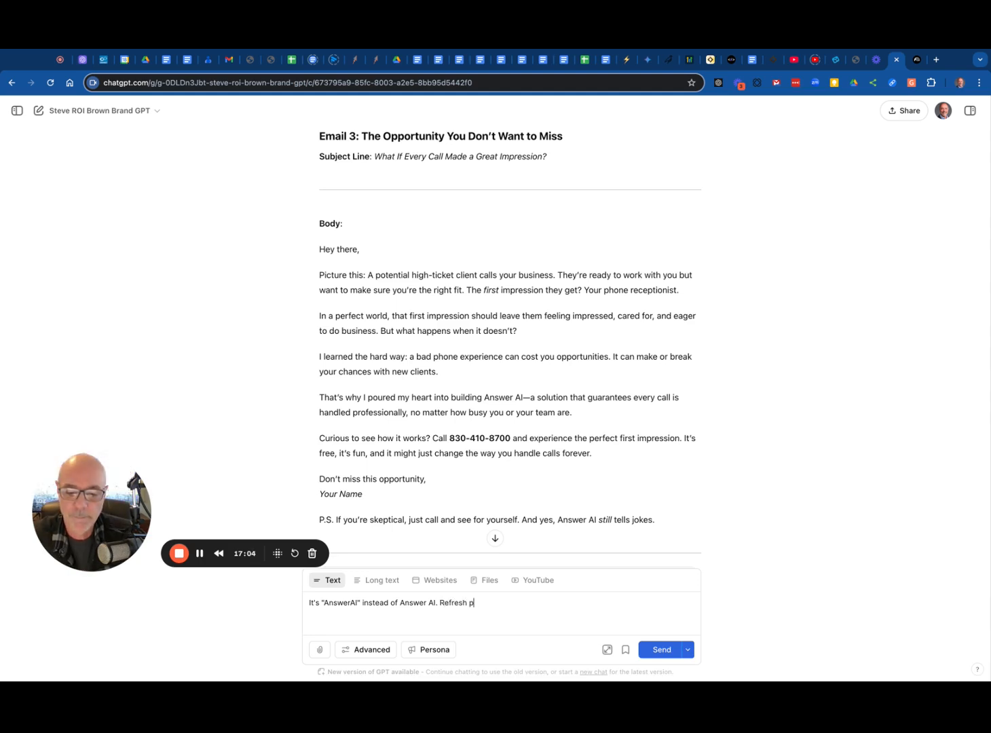
text(lease)
key(Return)
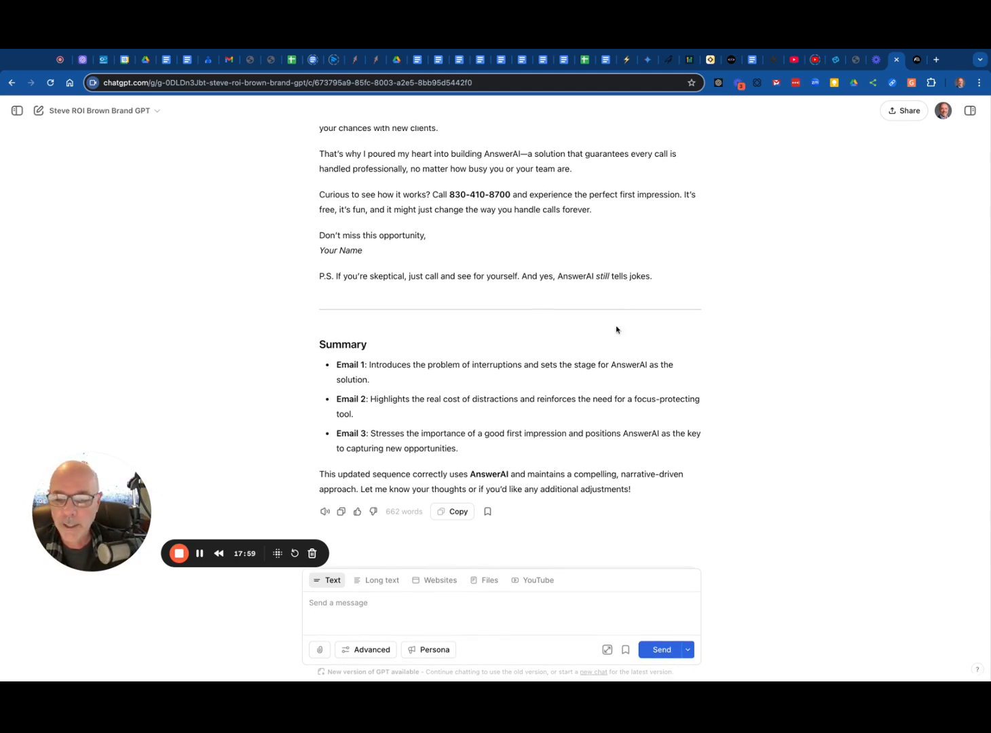
- Review the refreshed three-email sequence from Email 1 through Email 3 and its summary, checking the AnswerAI branding
scroll(585, 450, up, 3)
scroll(585, 450, down, 2)
scroll(510, 340, up, 3)
scroll(509, 340, down, 4)
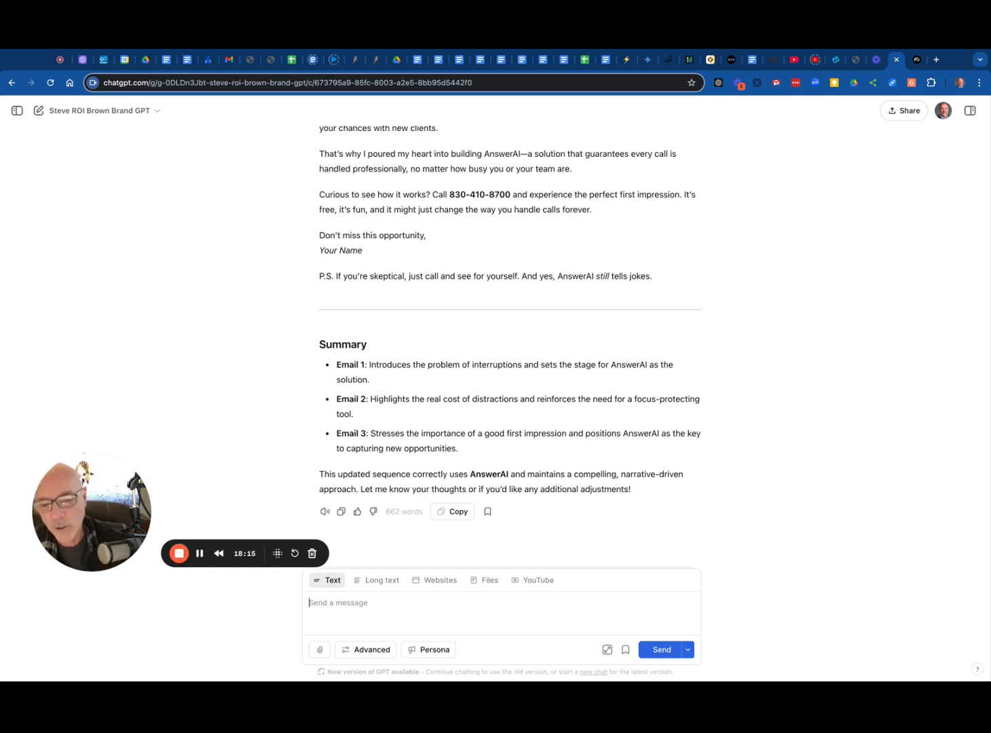
scroll(529, 459, up, 5)
scroll(529, 459, up, 10)
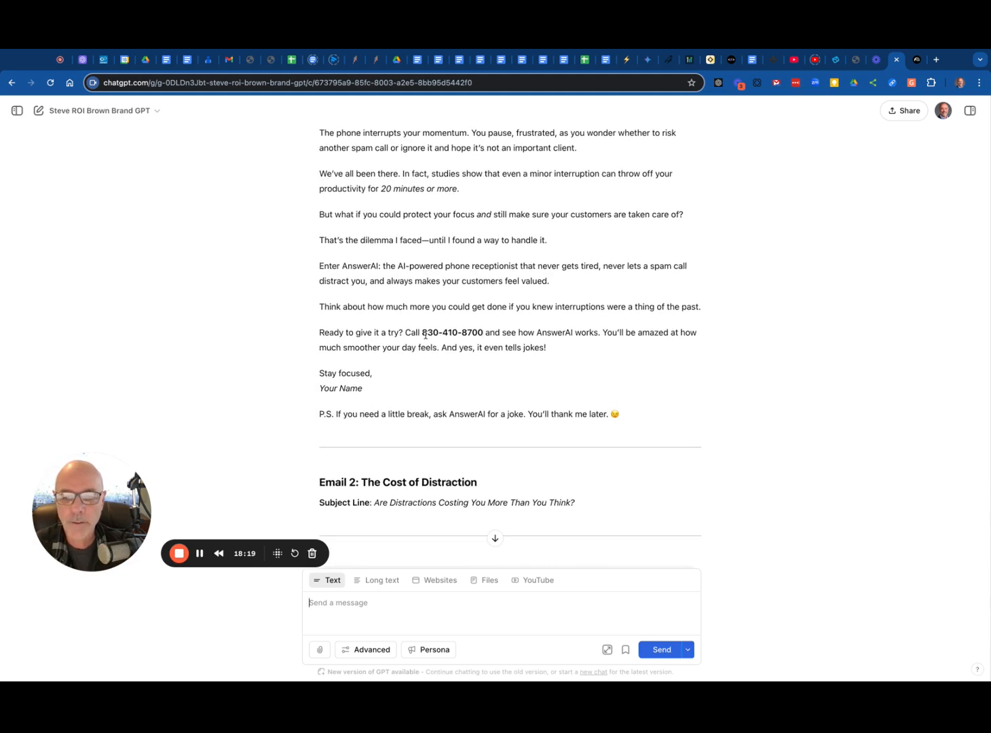
scroll(475, 340, up, 5)
scroll(463, 347, up, 10)
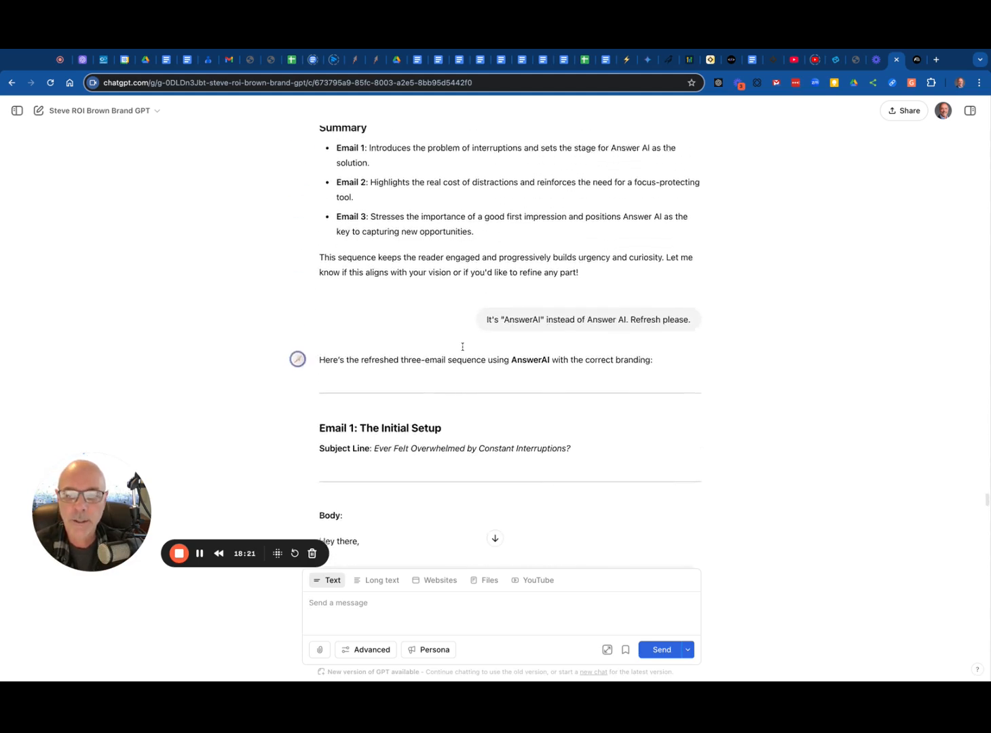
scroll(510, 340, down, 15)
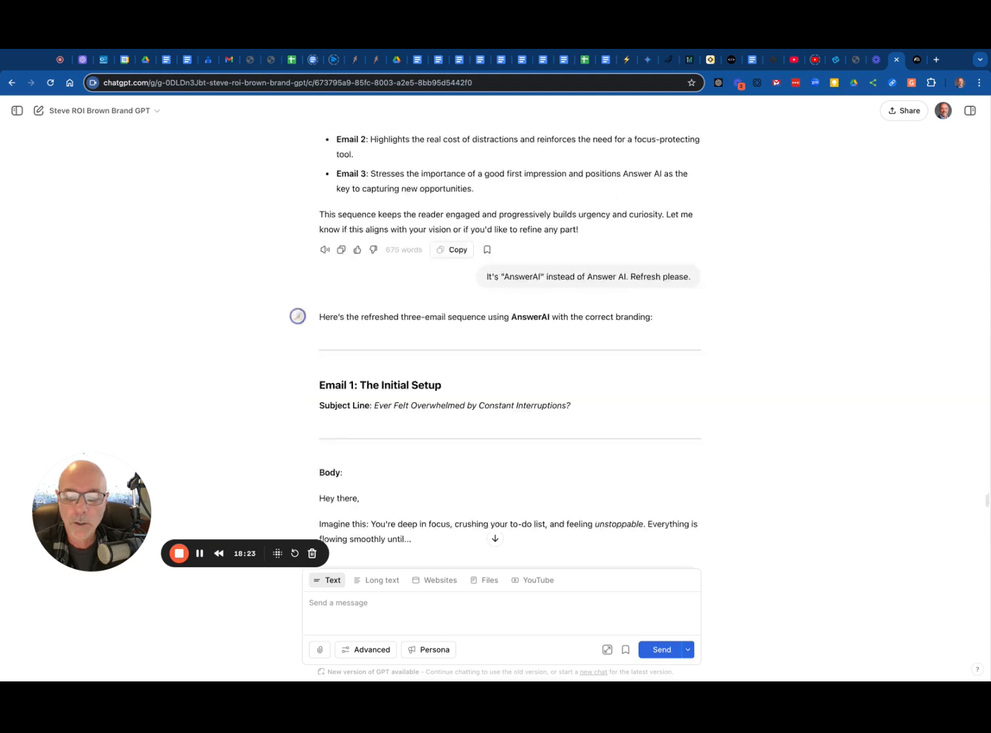
scroll(510, 340, down, 10)
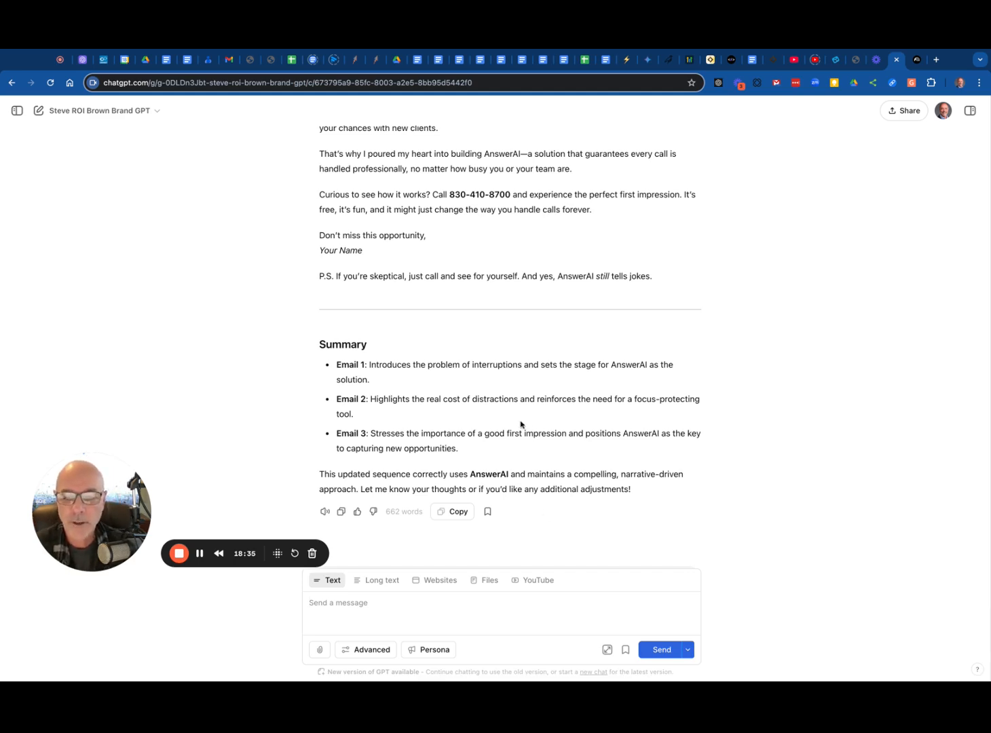
scroll(522, 425, up, 4)
scroll(521, 425, down, 4)
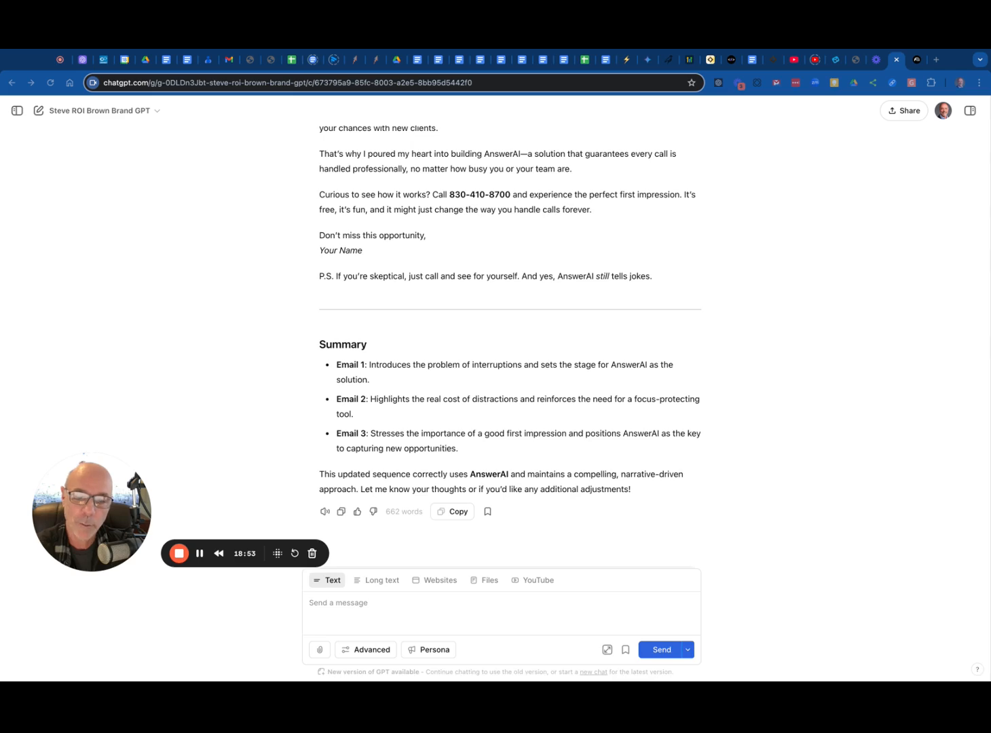
scroll(567, 452, up, 10)
scroll(565, 453, up, 15)
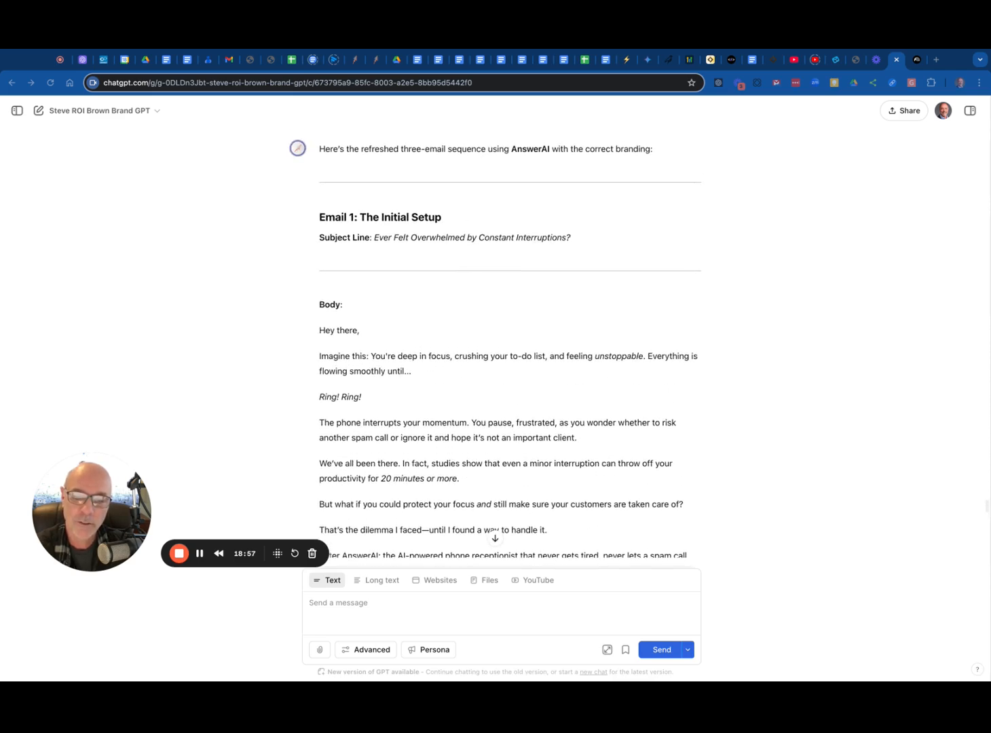
scroll(510, 342, down, 20)
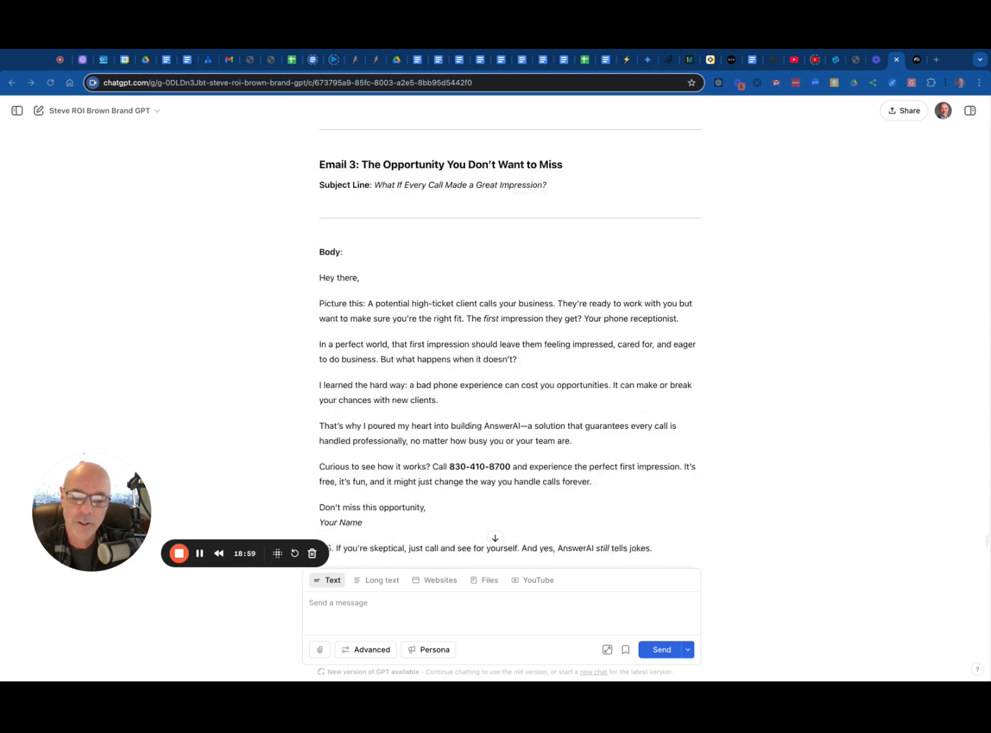